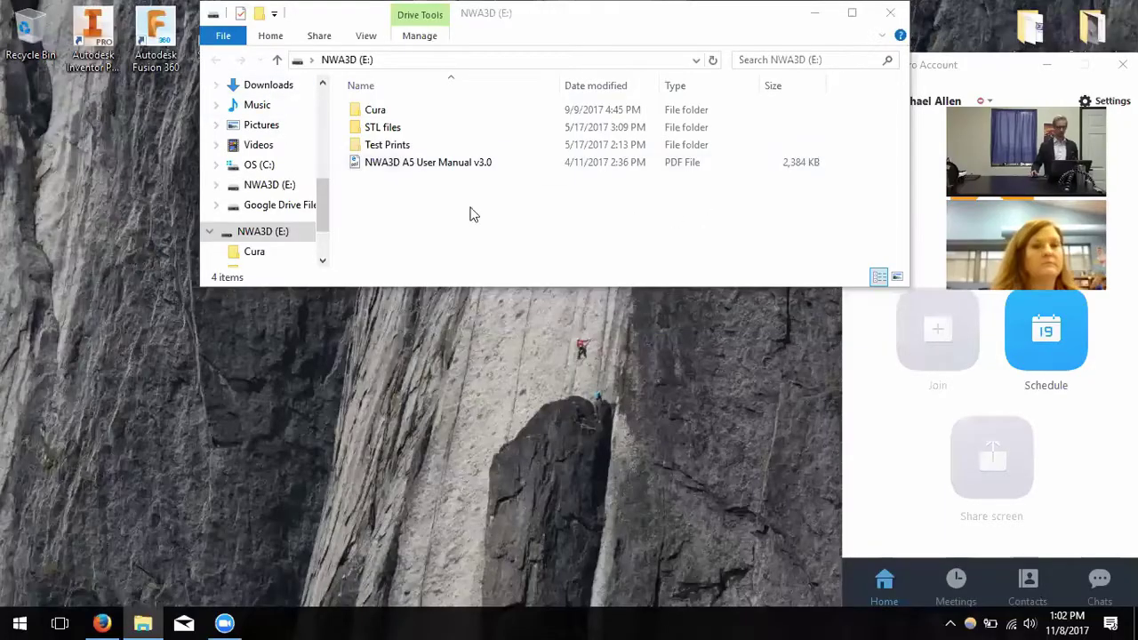
- Bring the File Explorer window for the NWA3D (E:) drive to the front
left_click(473, 215)
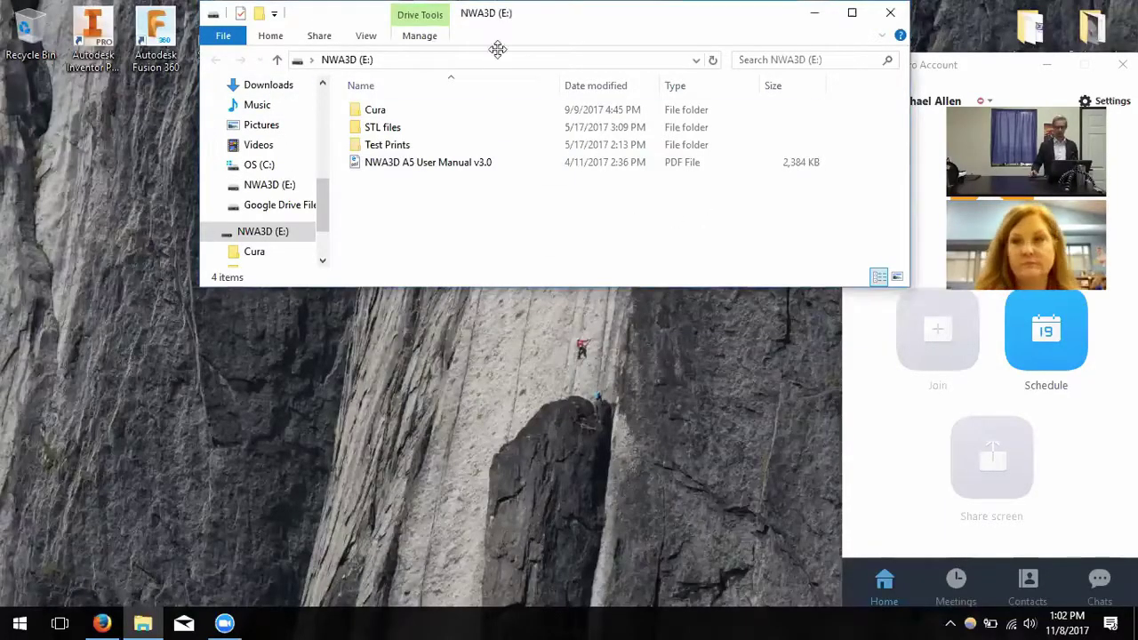
- Reposition the NWA3D drive window on the desktop
left_click(215, 15)
left_click(215, 15)
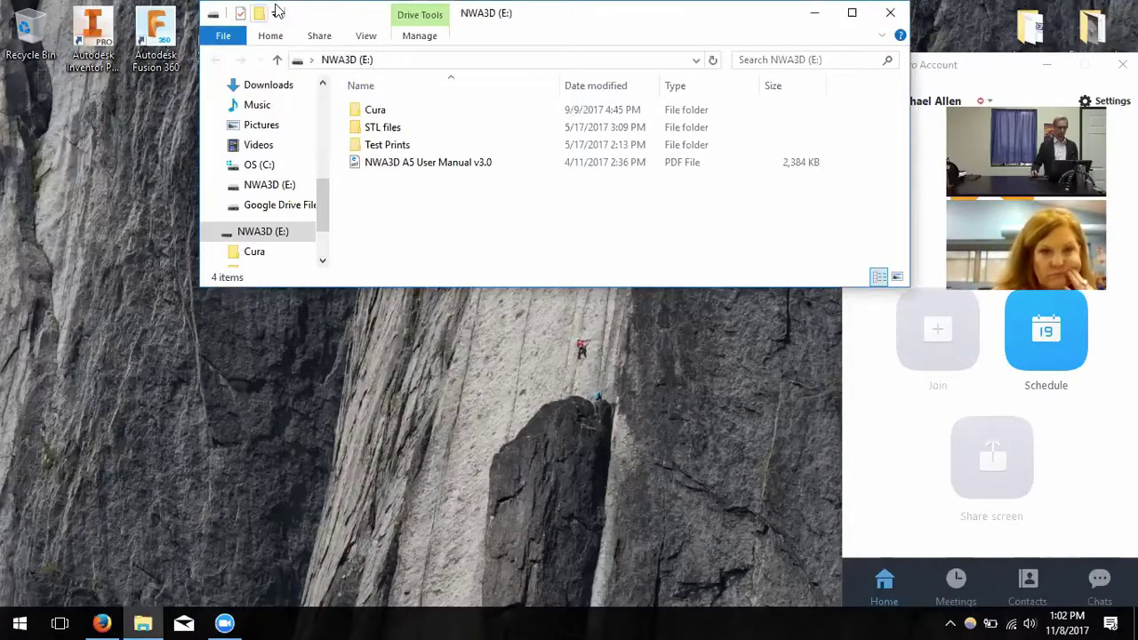
left_click_drag(276, 8, 271, 235)
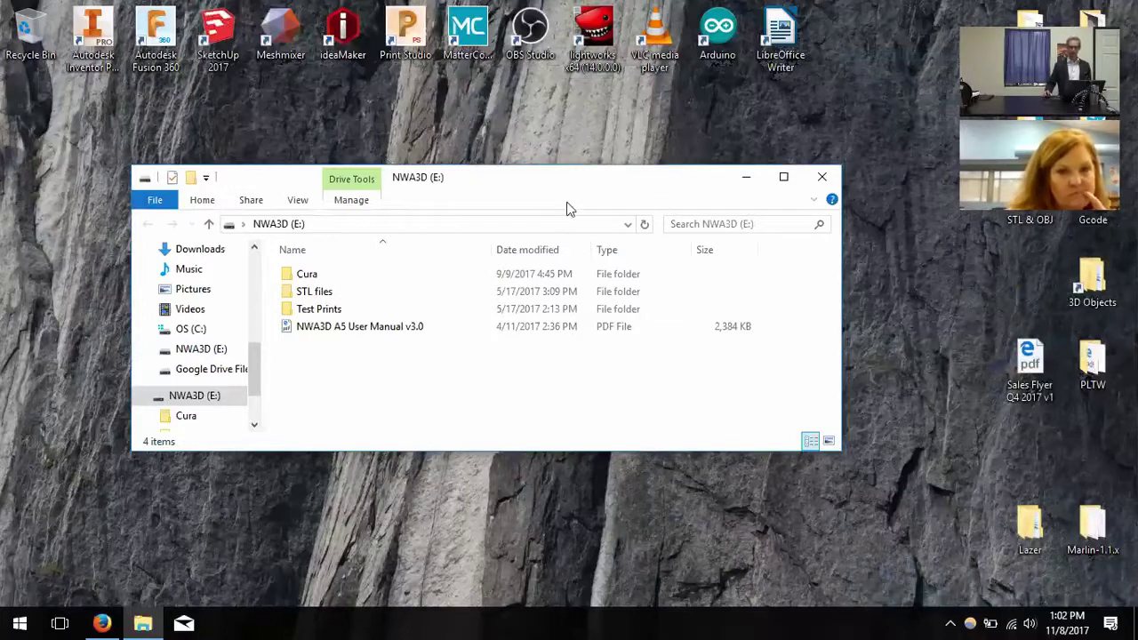
left_click(461, 329)
left_click_drag(536, 184, 634, 118)
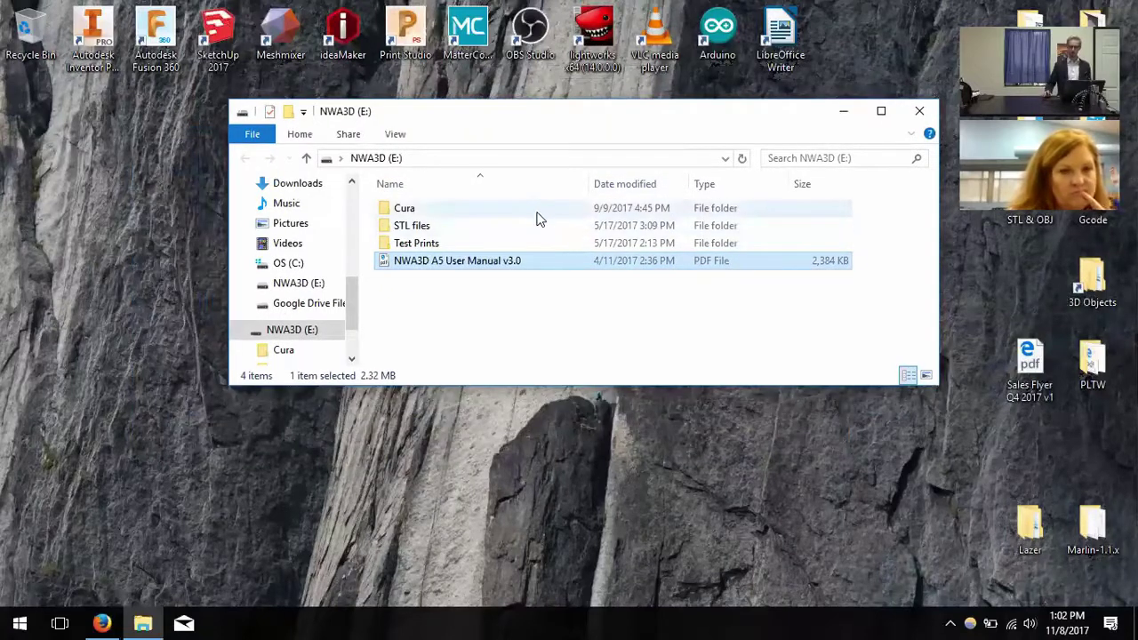
- Open the Cura folder and run the Cura_15.04.6 installer
double_click(536, 212)
left_click(540, 213)
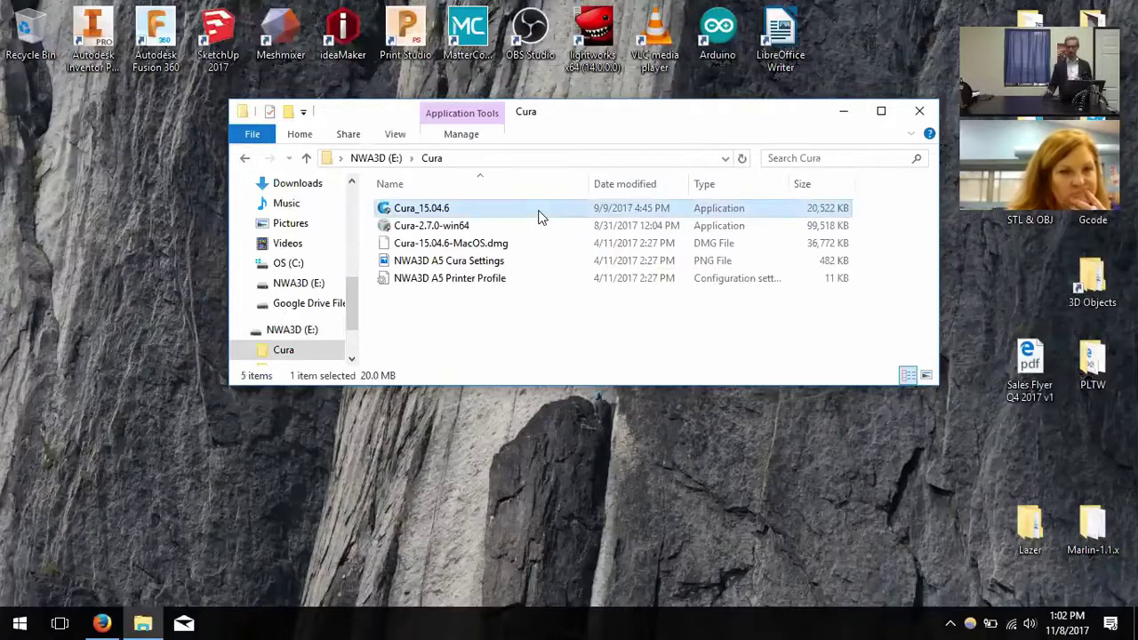
left_click(491, 244)
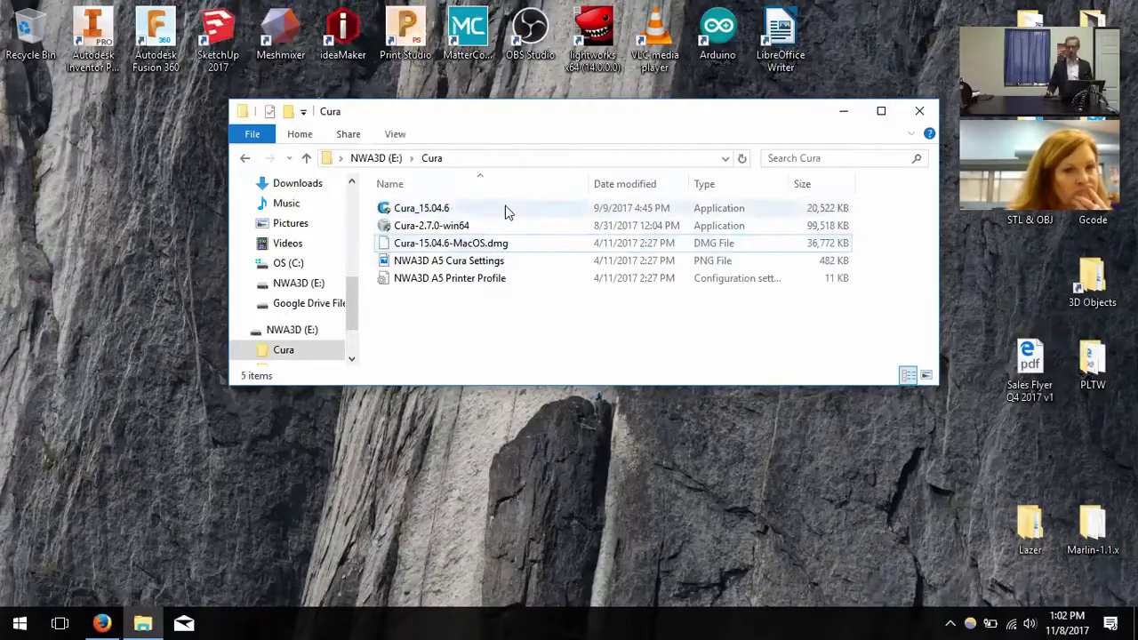
left_click(505, 207)
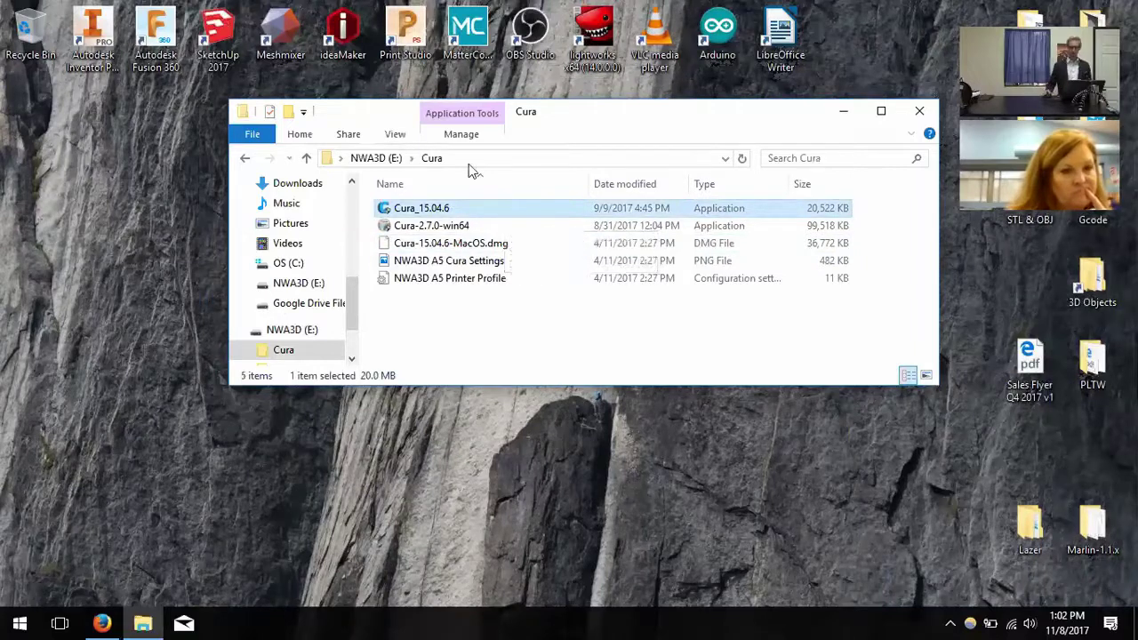
double_click(482, 210)
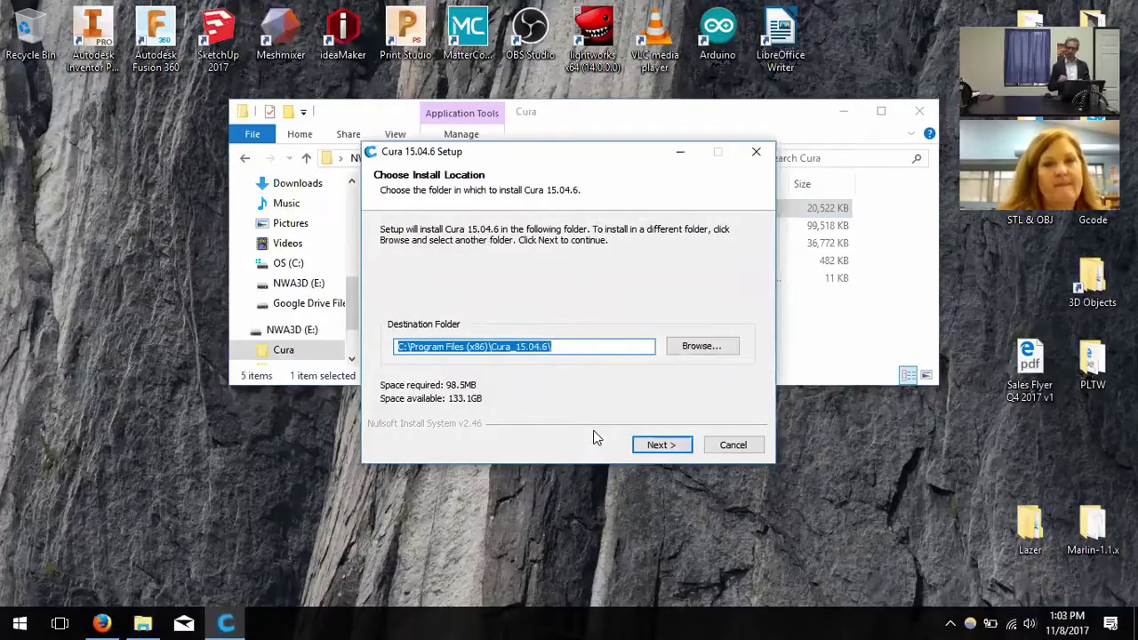
- Advance past Choose Install Location, cancel the Cura 15.04.6 setup, and clear the selection
left_click(667, 445)
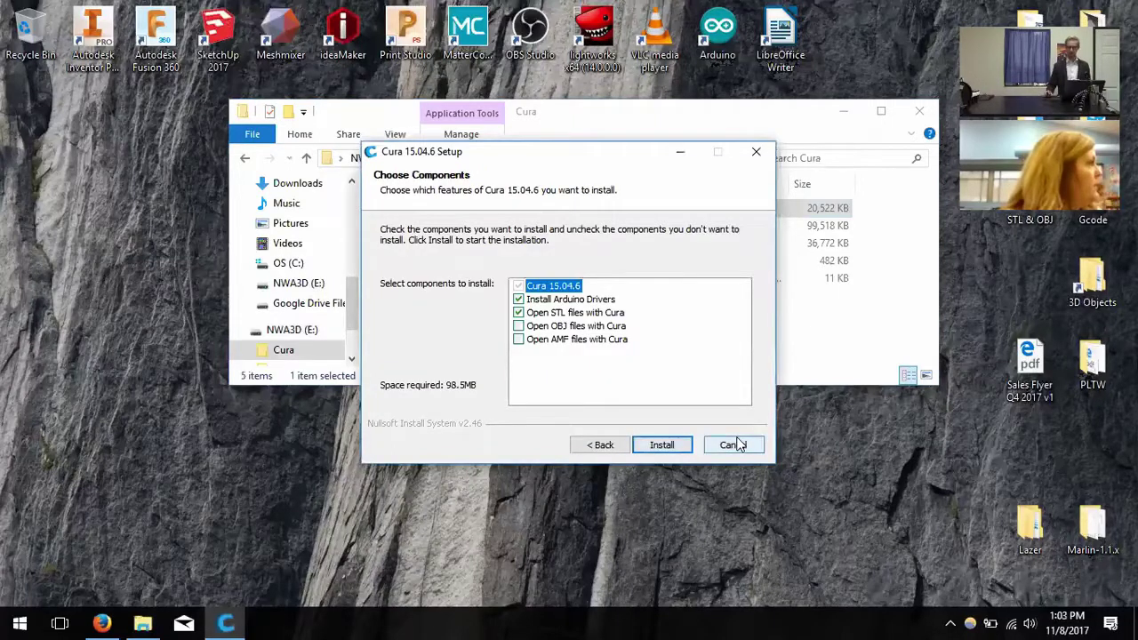
left_click(733, 445)
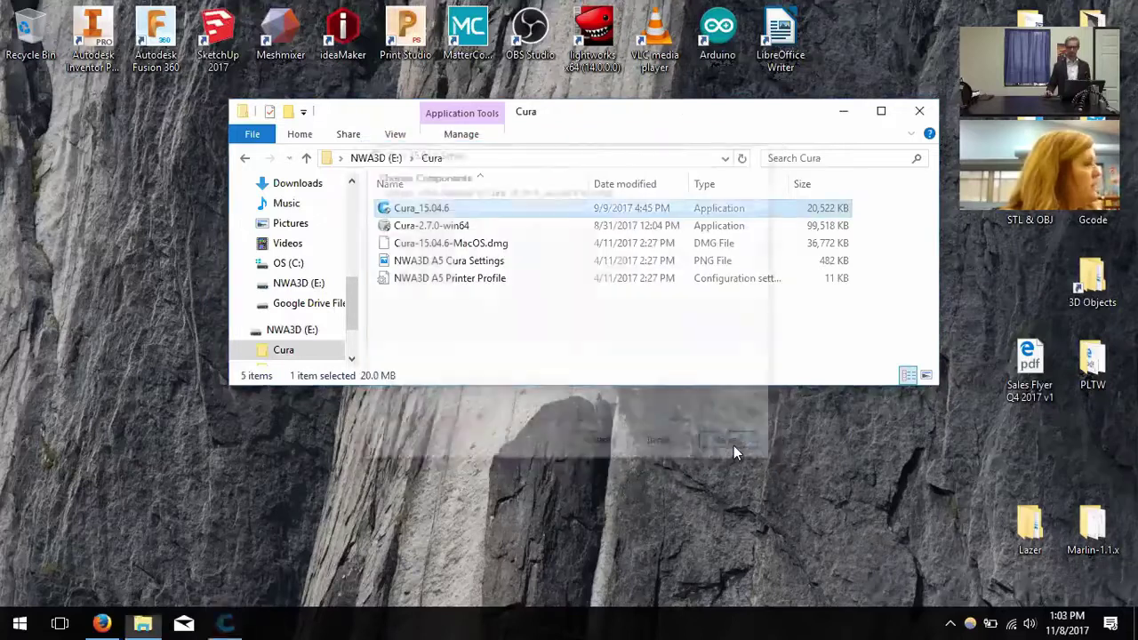
left_click(768, 361)
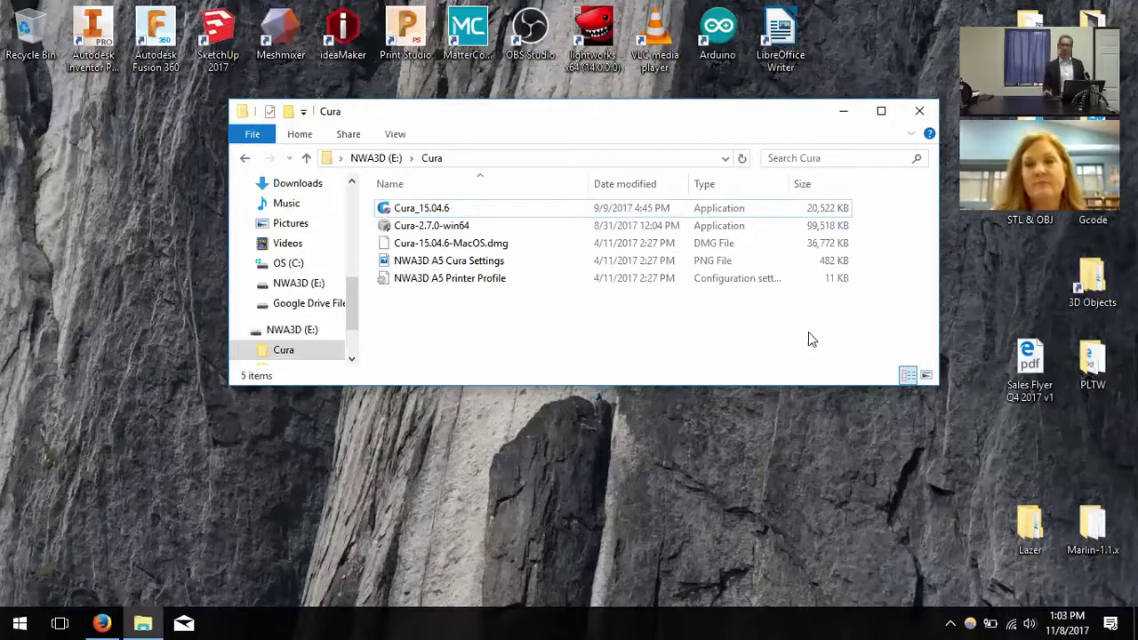
- Close the Cura folder window and launch Cura 15.04.6 from a Windows search for 'cura'
left_click(449, 487)
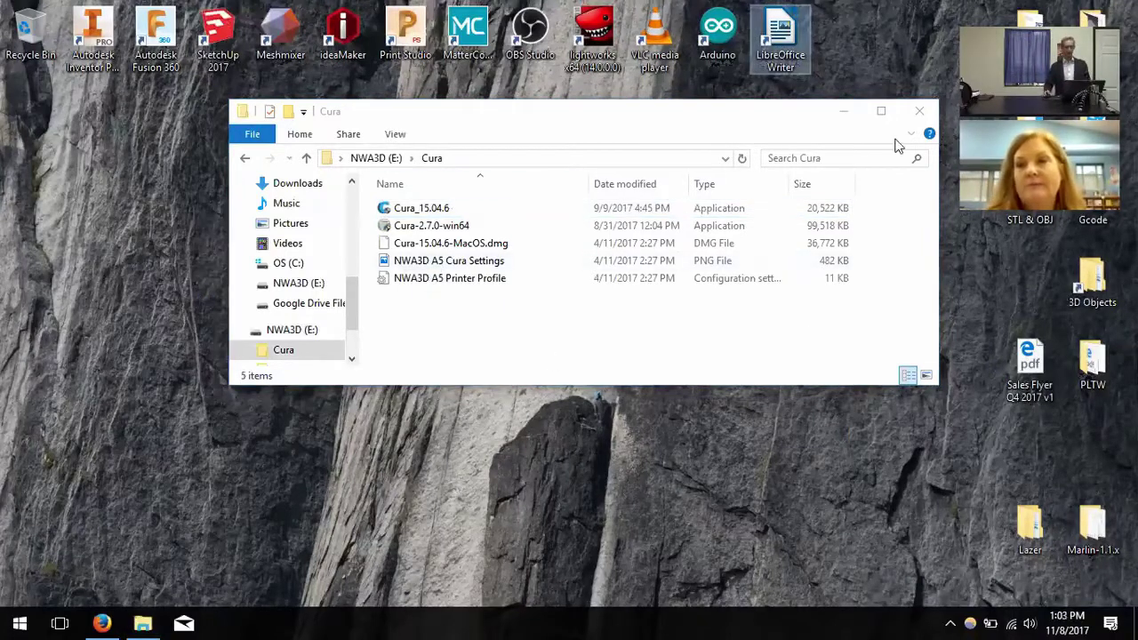
left_click(919, 110)
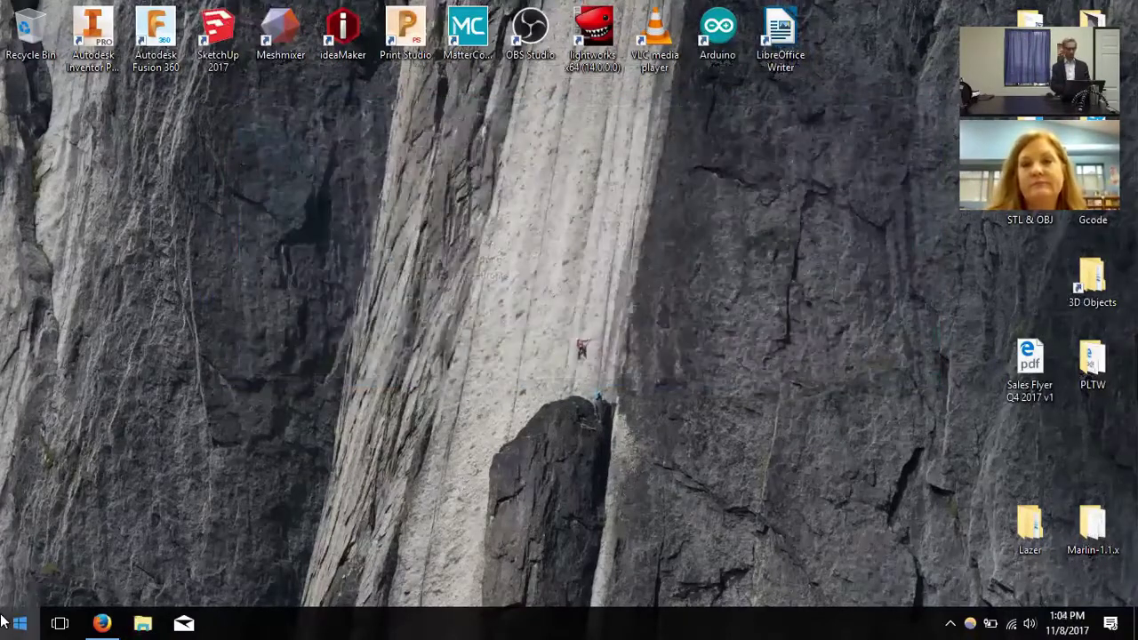
left_click(4, 623)
type("cura")
left_click(5, 624)
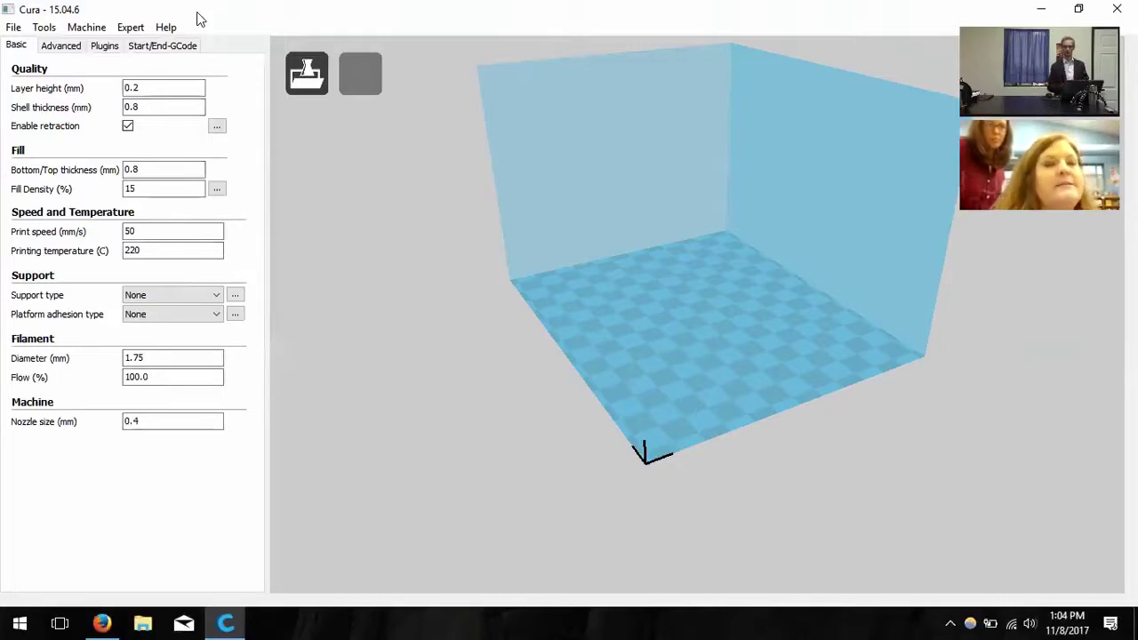
- Restore and close the Cura 15.04.6 window, then reopen Windows search
double_click(802, 7)
left_click(611, 282)
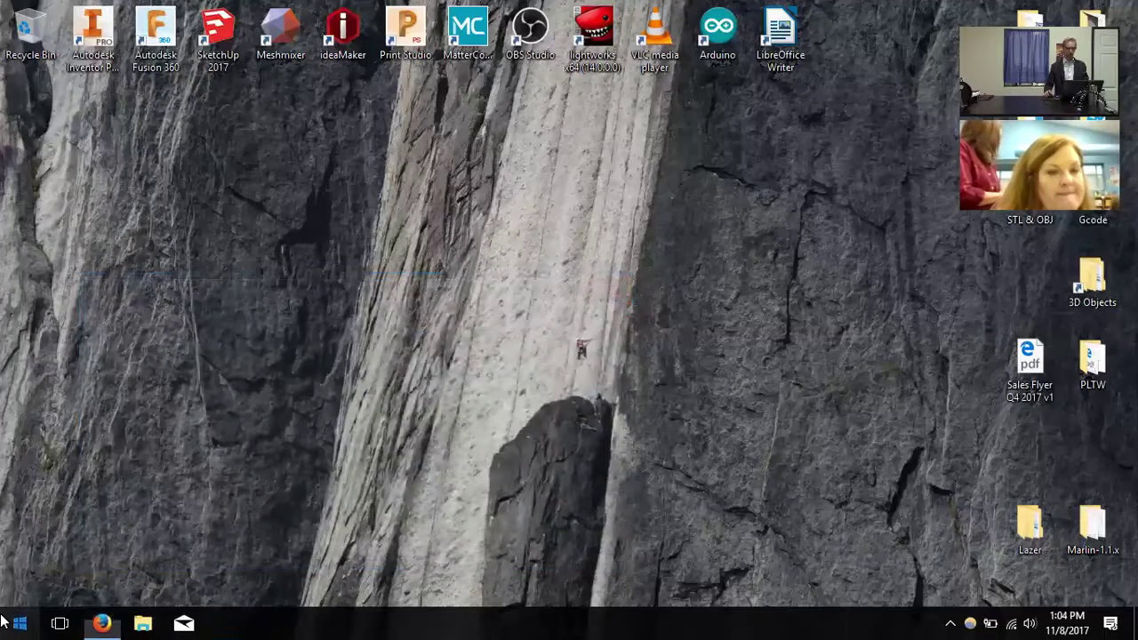
left_click(2, 619)
- Launch Ultimaker Cura from a 'cura' search and reveal the hidden tray icons
type("cura")
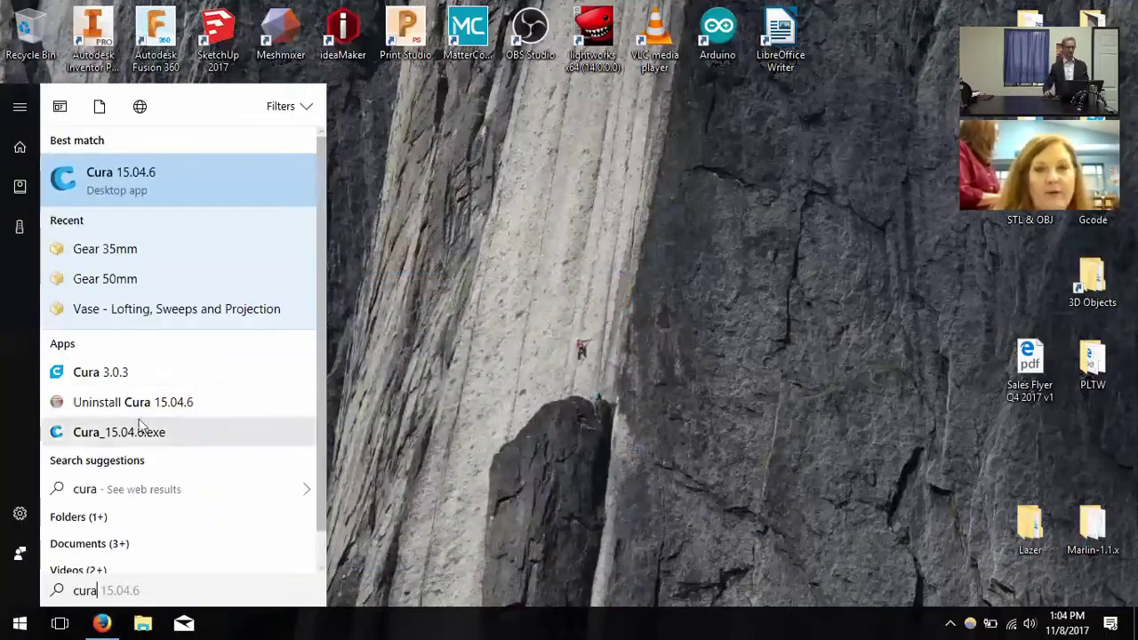
left_click(526, 311)
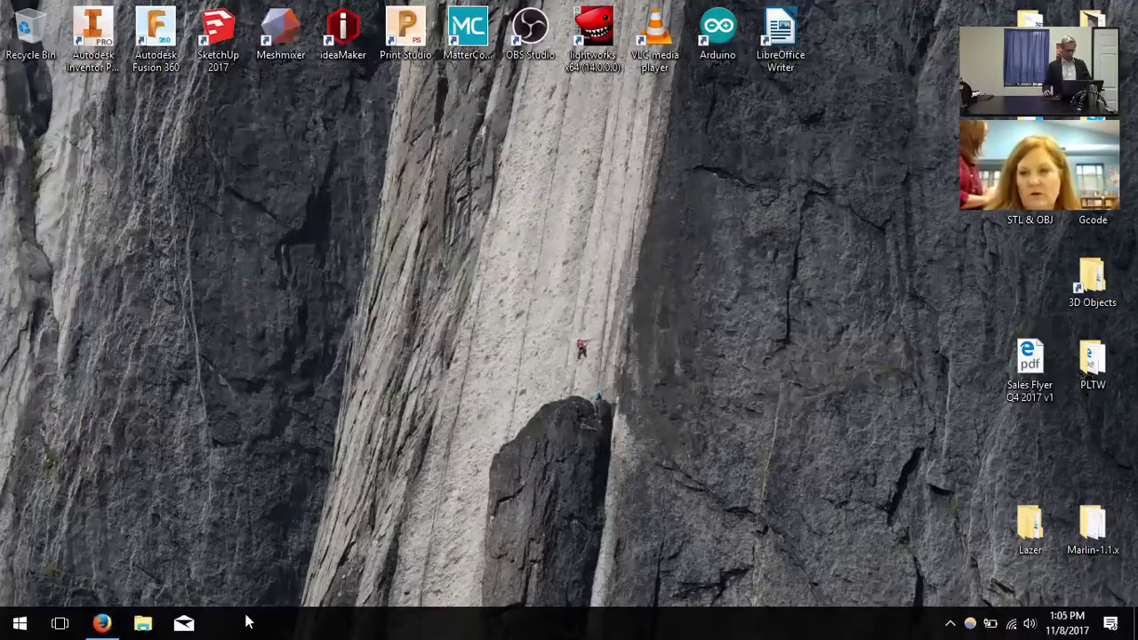
left_click(950, 622)
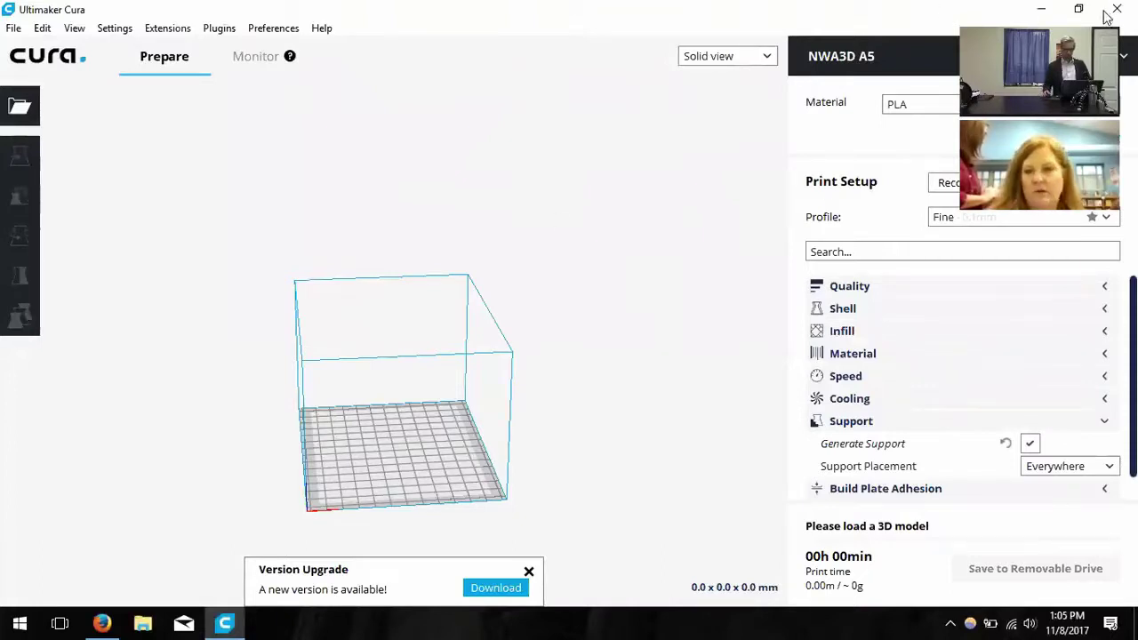
- Switch Print Setup to Recommended and choose Settings > Printer > Add Printer
left_click(975, 182)
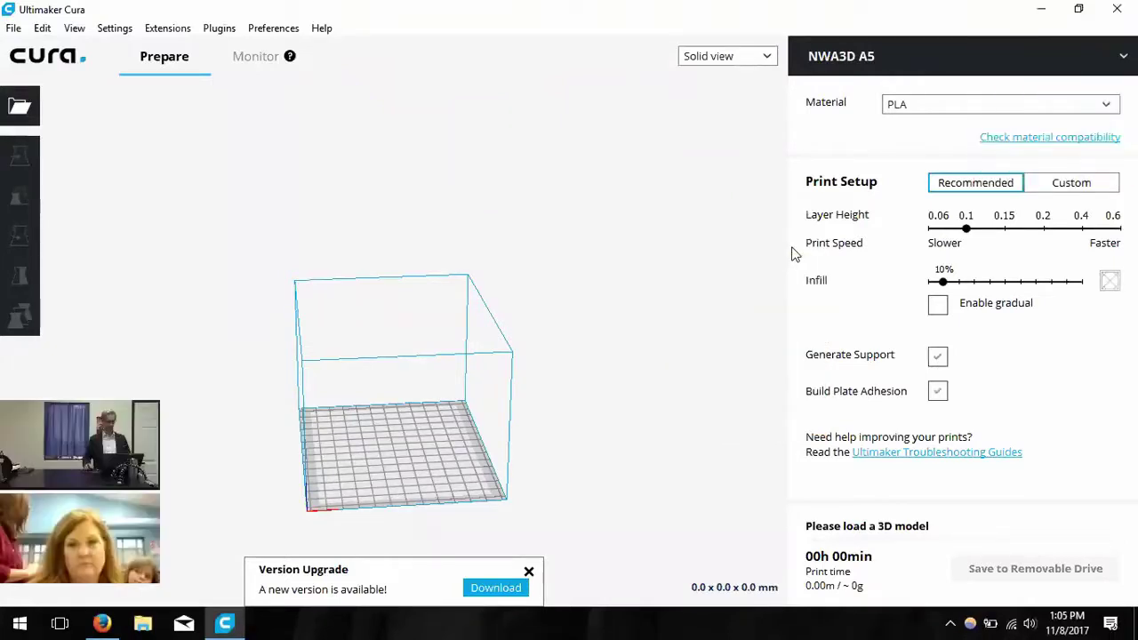
left_click(114, 30)
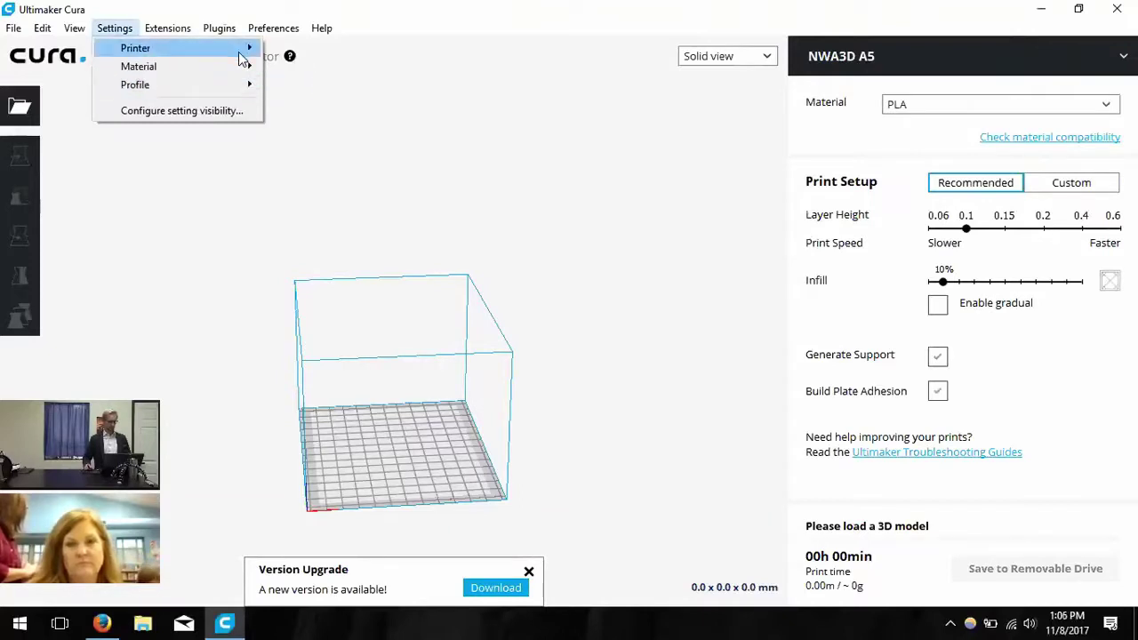
mouse_move(240, 58)
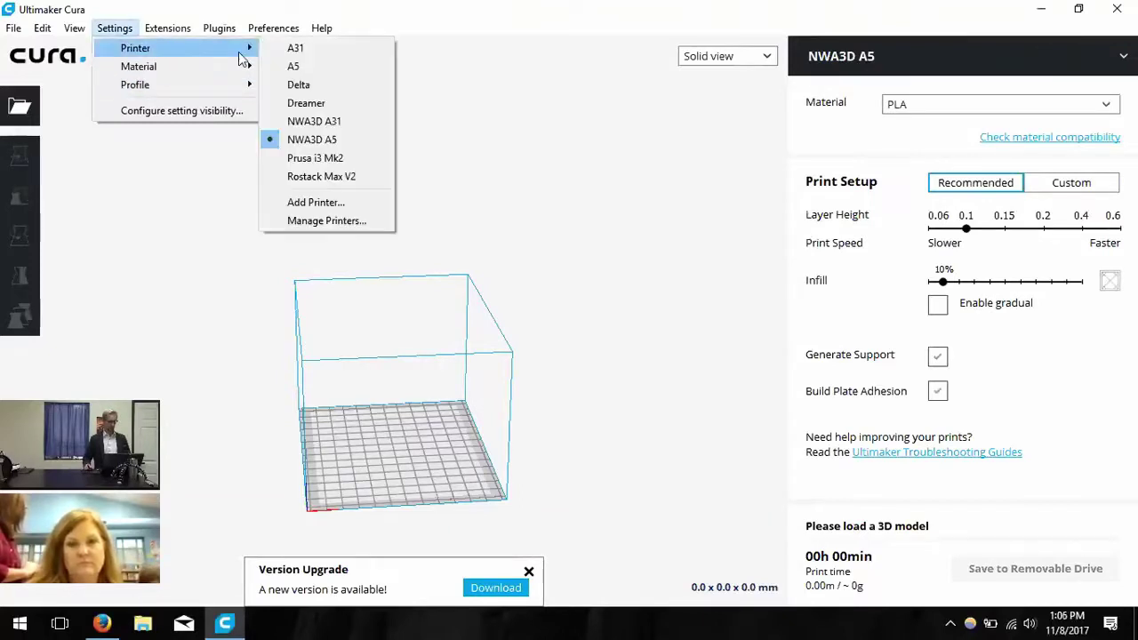
left_click(295, 205)
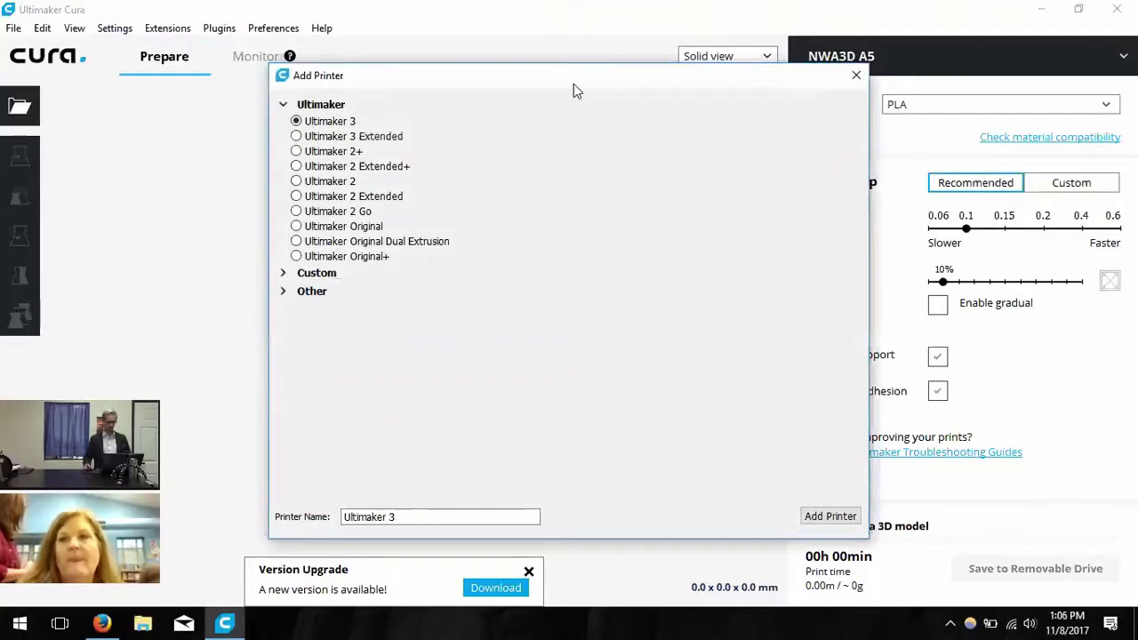
- Add a Custom FDM printer named 'NWA3D A5'
left_click_drag(574, 84, 561, 99)
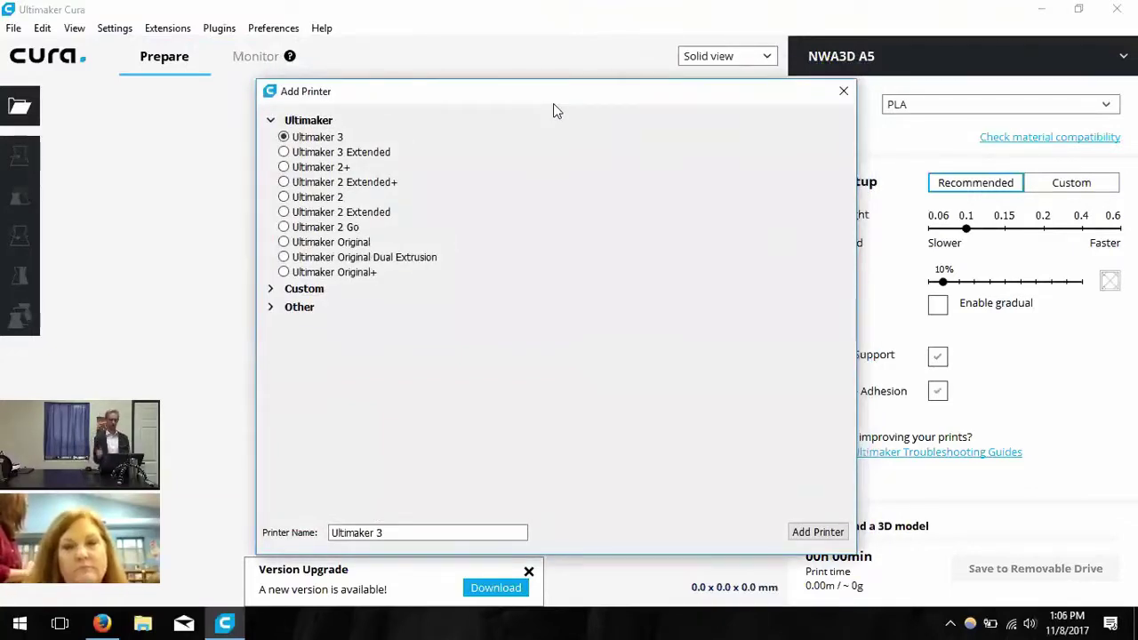
left_click(302, 290)
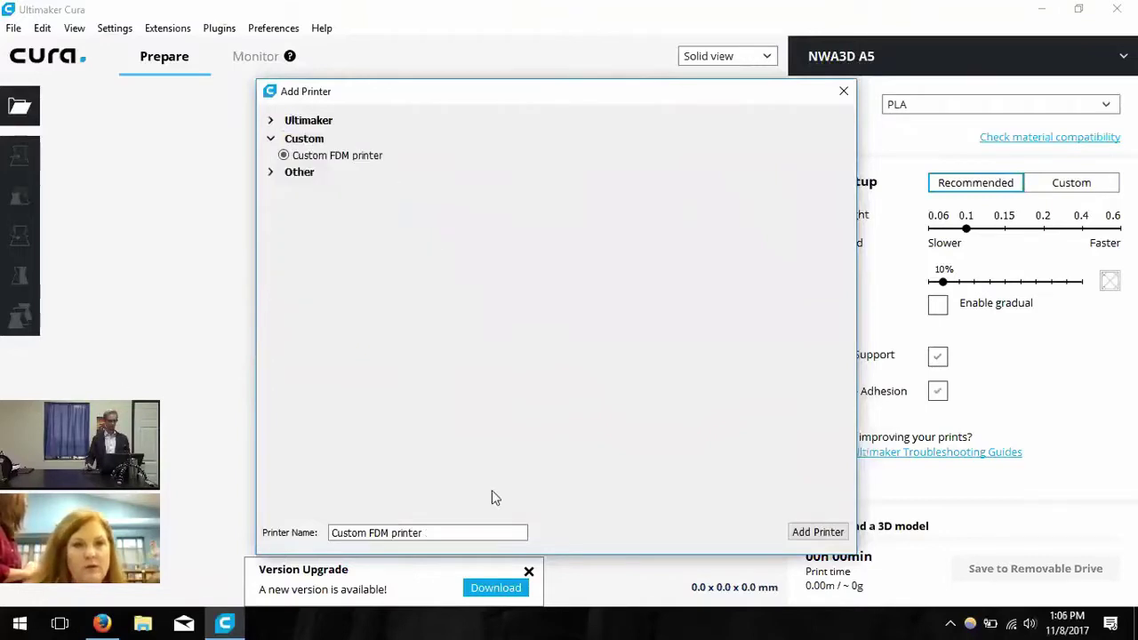
triple_click(447, 531)
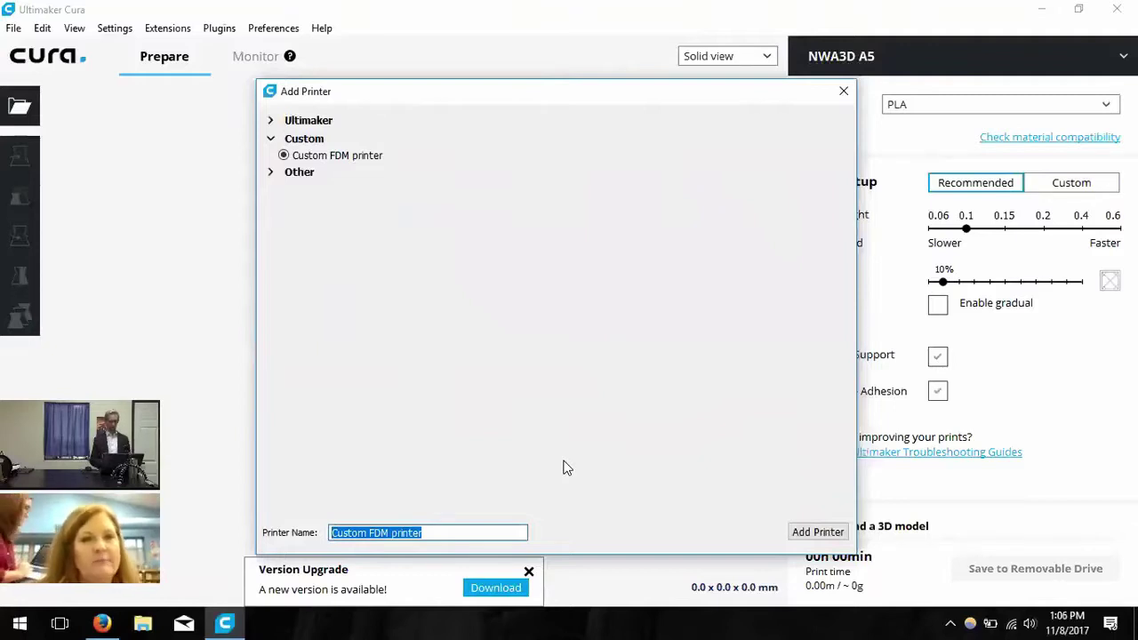
type("NWA3D A5")
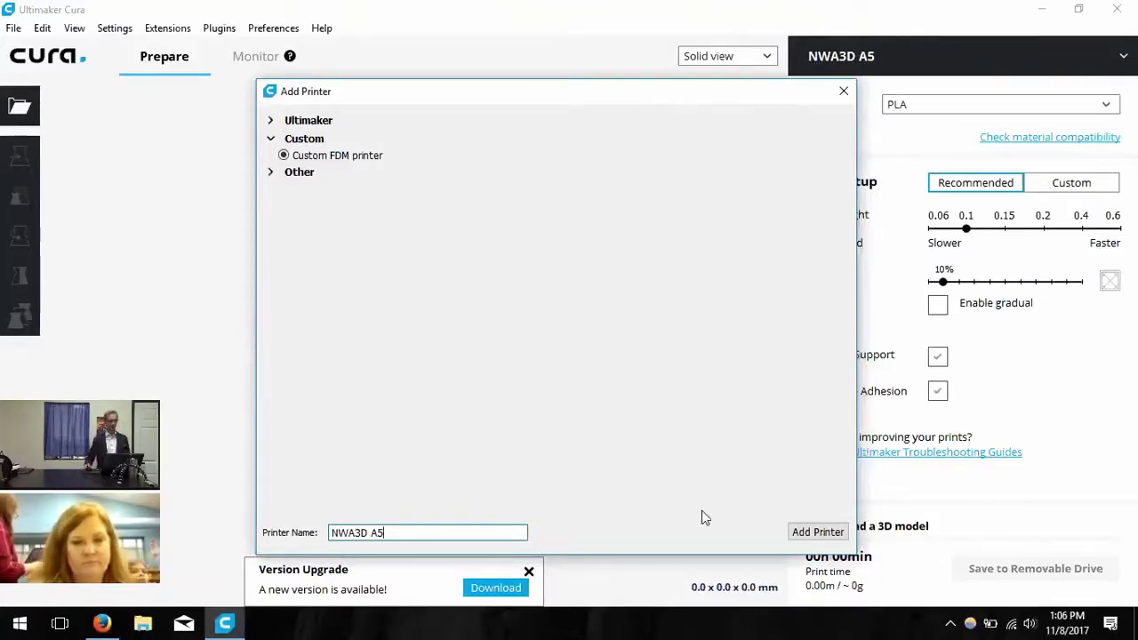
left_click(815, 534)
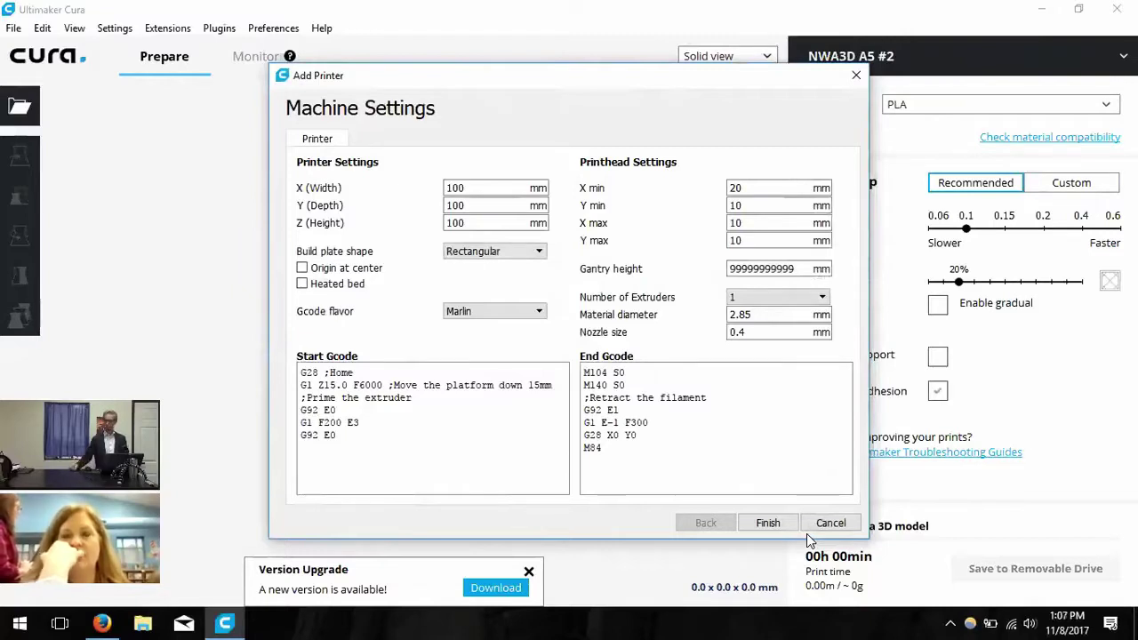
- Set X width 125, Y depth 150 and material diameter 1.75 mm, then finish
left_click(484, 188)
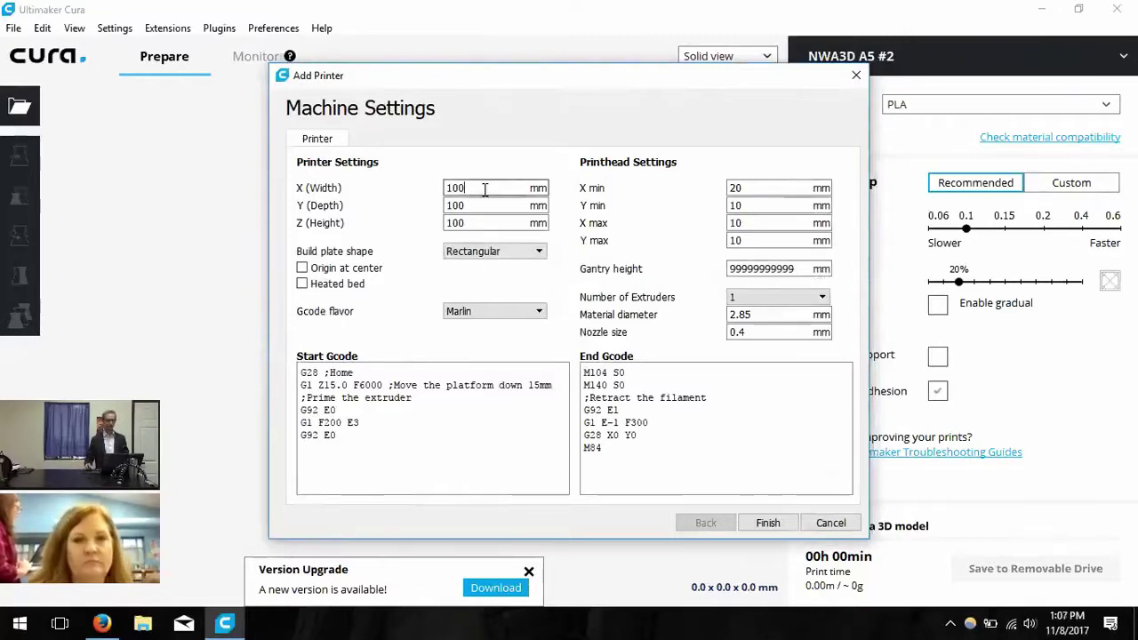
key("BackSpace")
key("BackSpace")
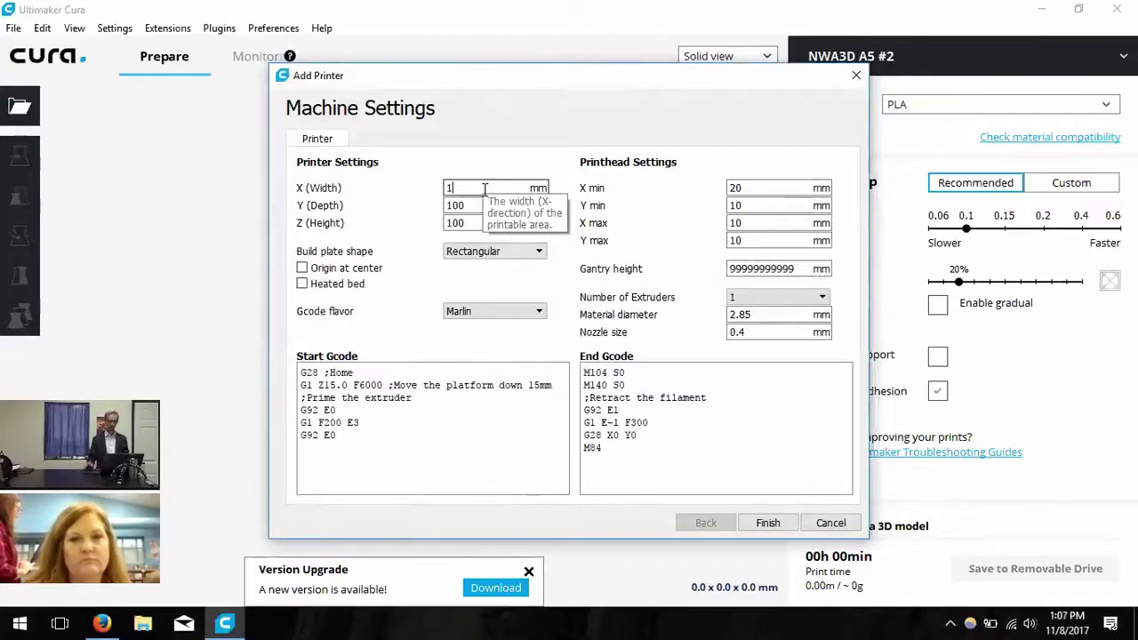
type("25")
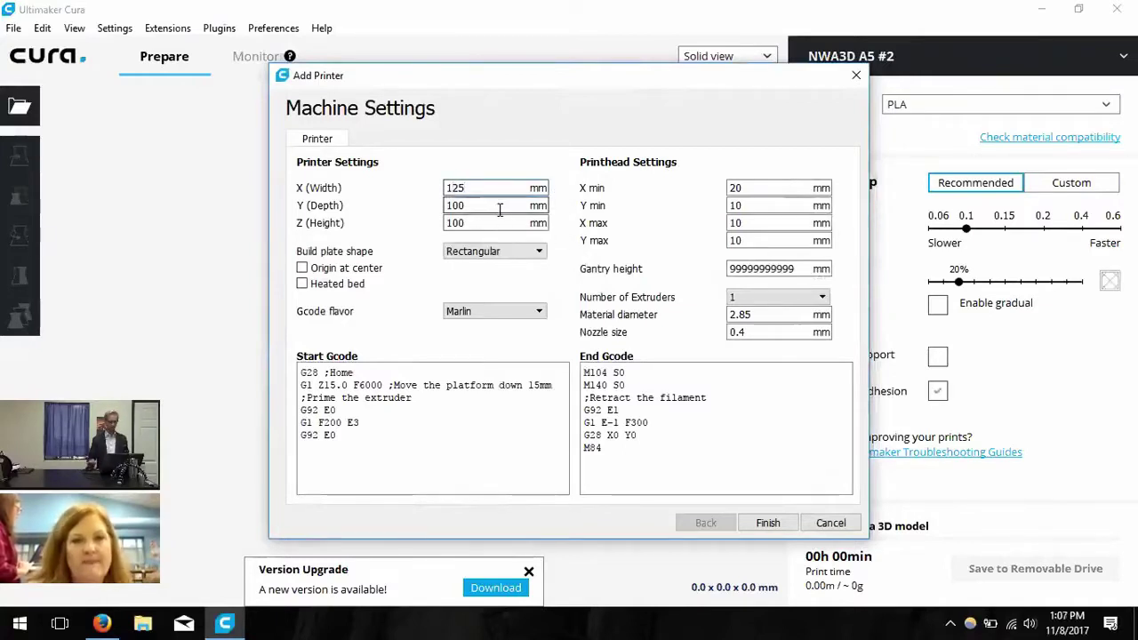
left_click(500, 209)
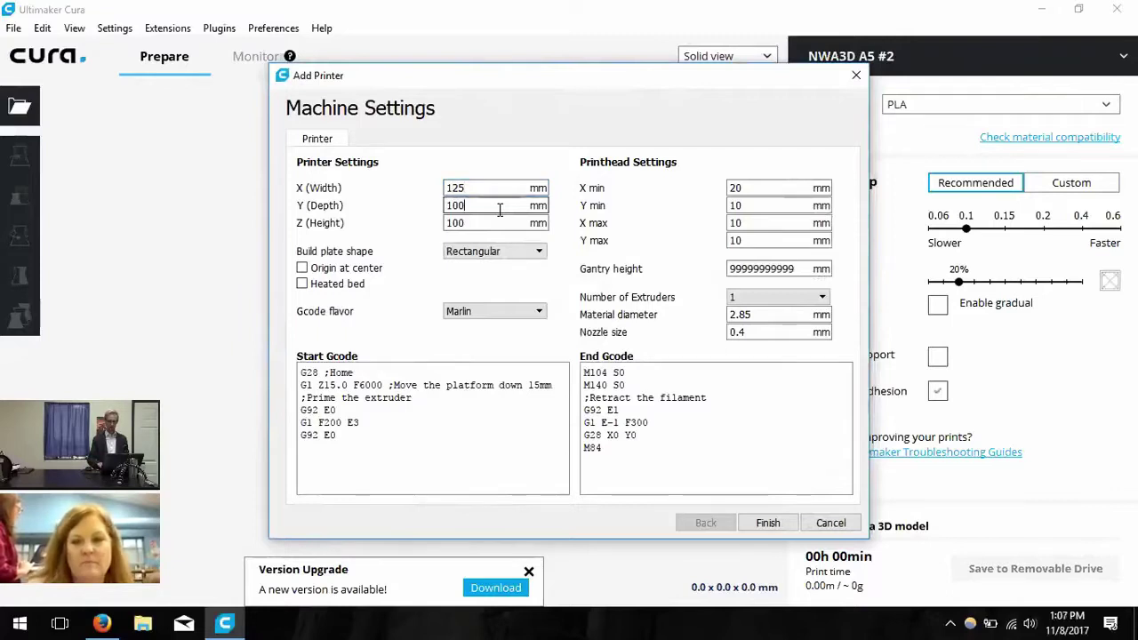
key("BackSpace")
key("BackSpace")
type("50")
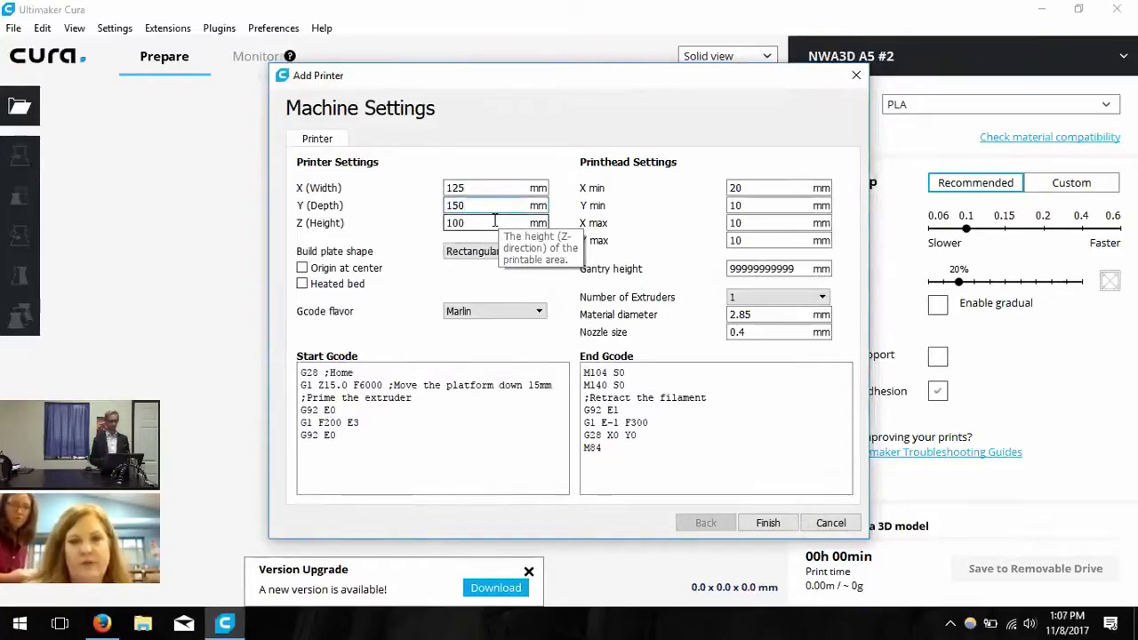
left_click(788, 317)
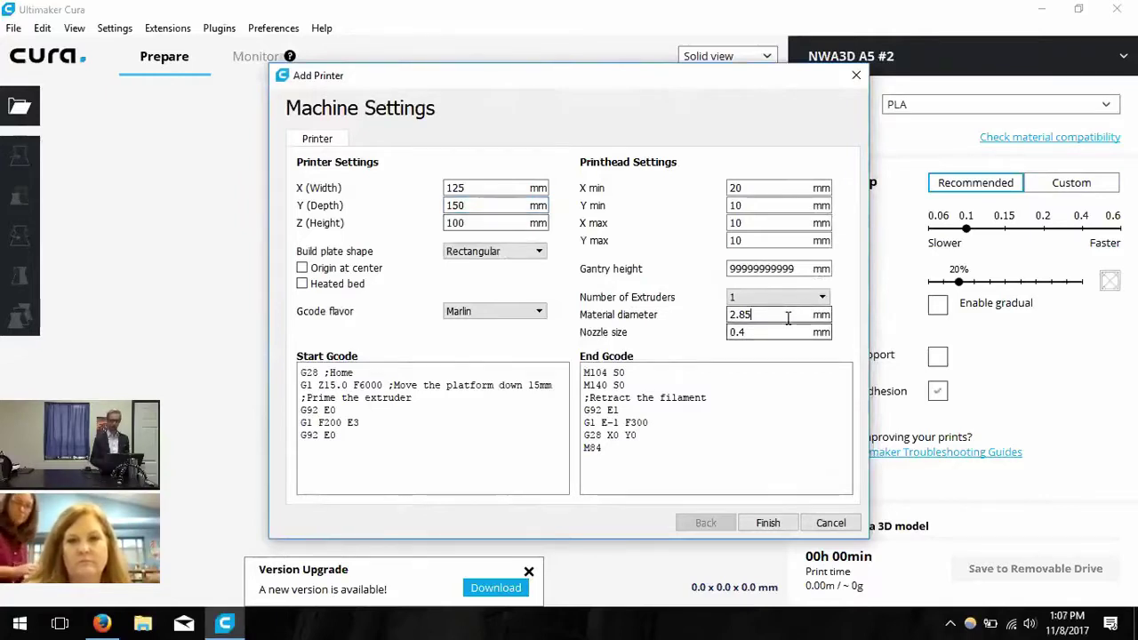
key("BackSpace")
key("BackSpace")
key("BackSpace")
key("BackSpace")
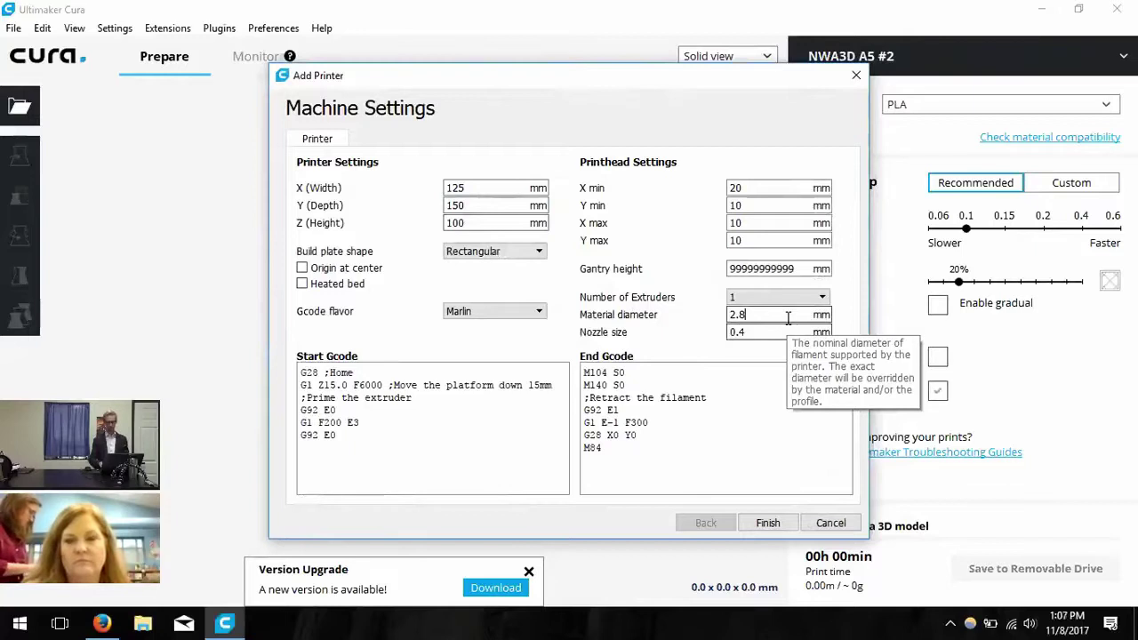
type("1.75")
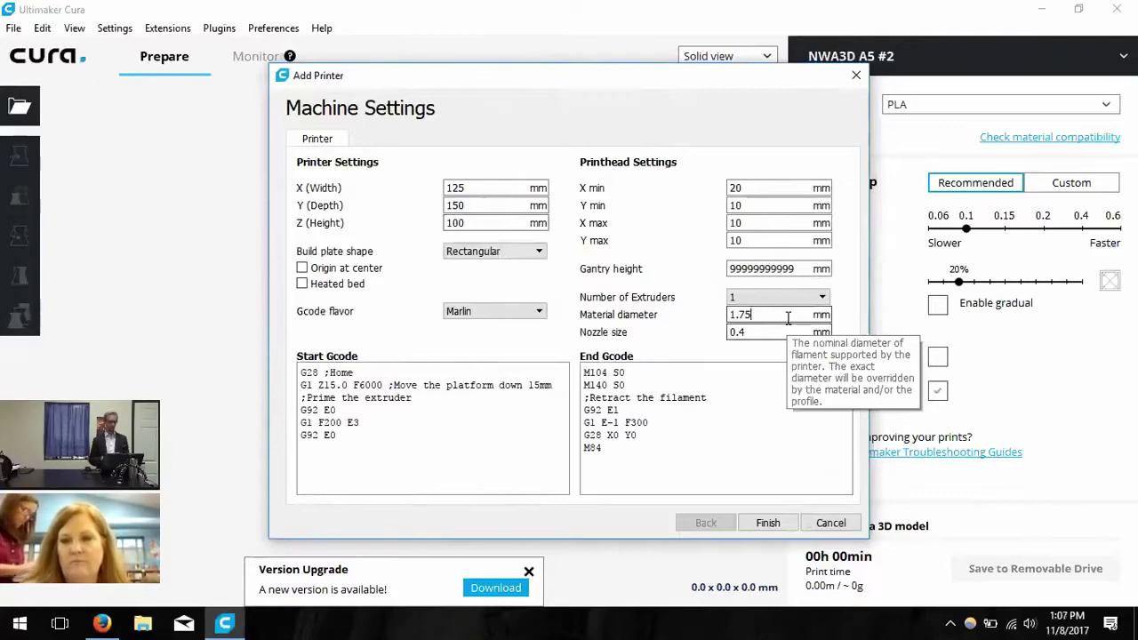
left_click(752, 525)
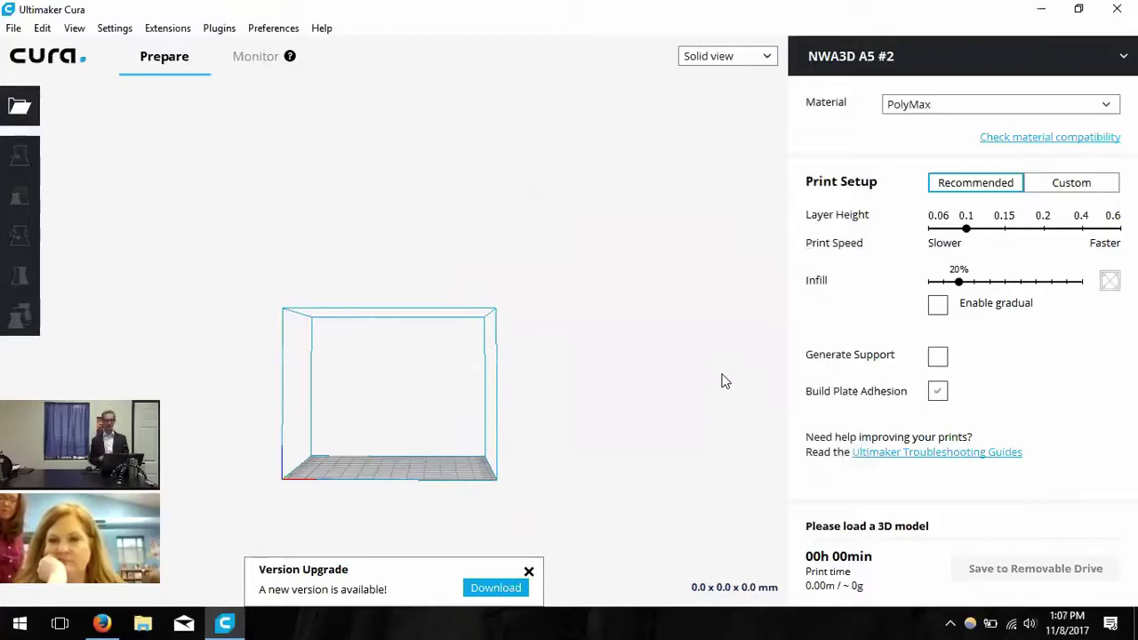
- Close the Version Upgrade notice, zoom and orbit onto the build plate, and dismiss its context menu
left_click(529, 572)
scroll(421, 524, "up", 5)
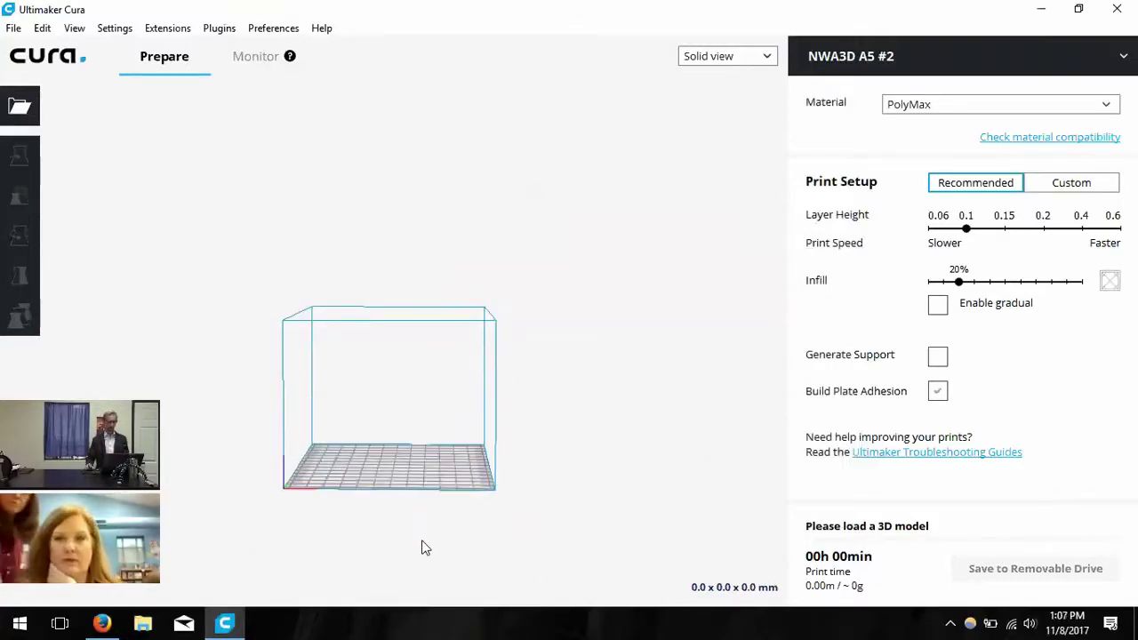
middle_click_drag(423, 528, 490, 477)
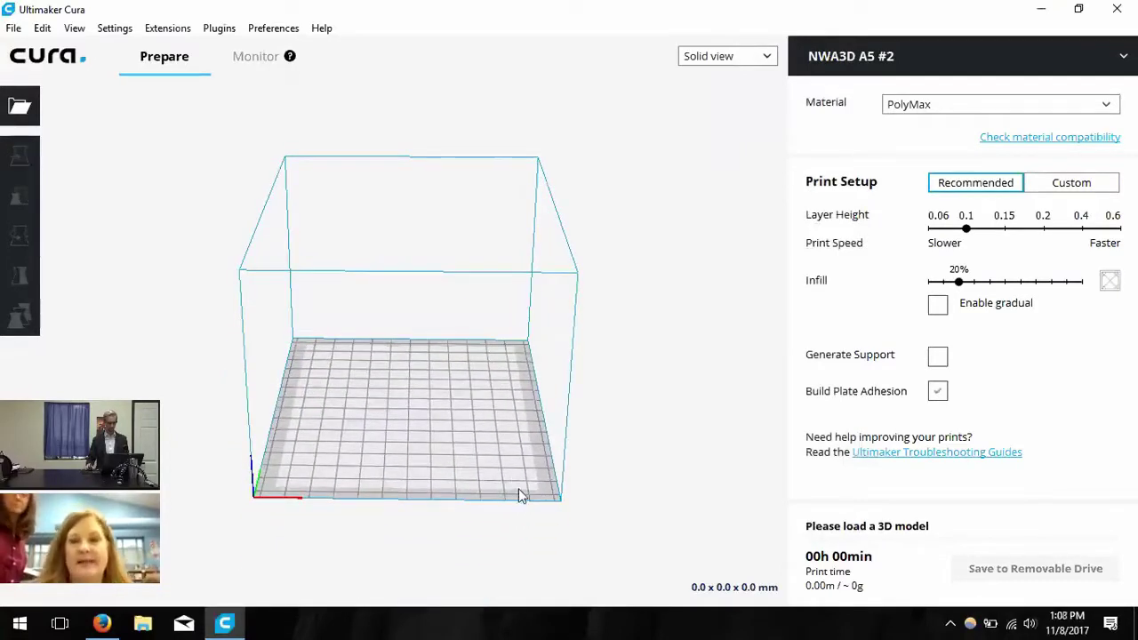
right_click(517, 491)
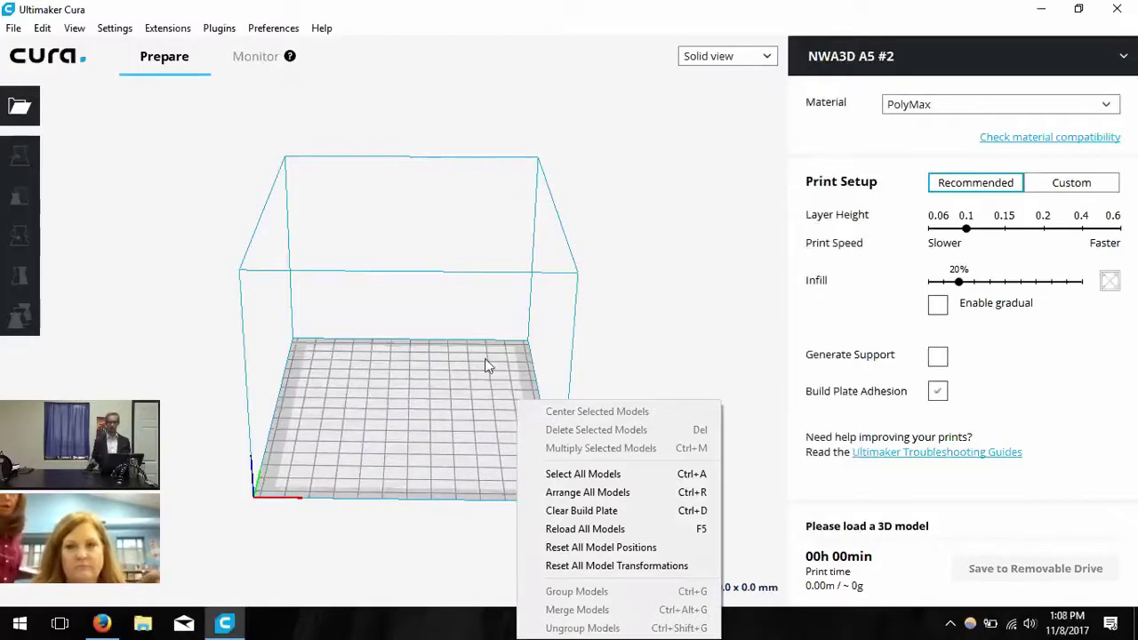
left_click(781, 196)
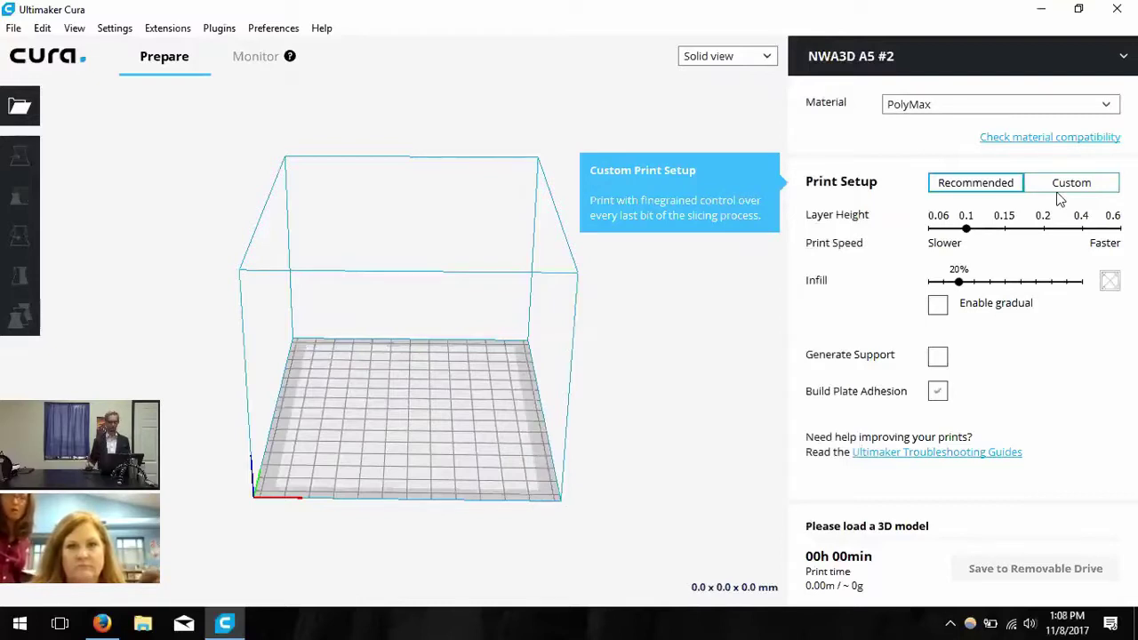
- Put Print Setup in Custom mode, collapse Support, and inspect the Quality Layer Height setting
left_click(1059, 198)
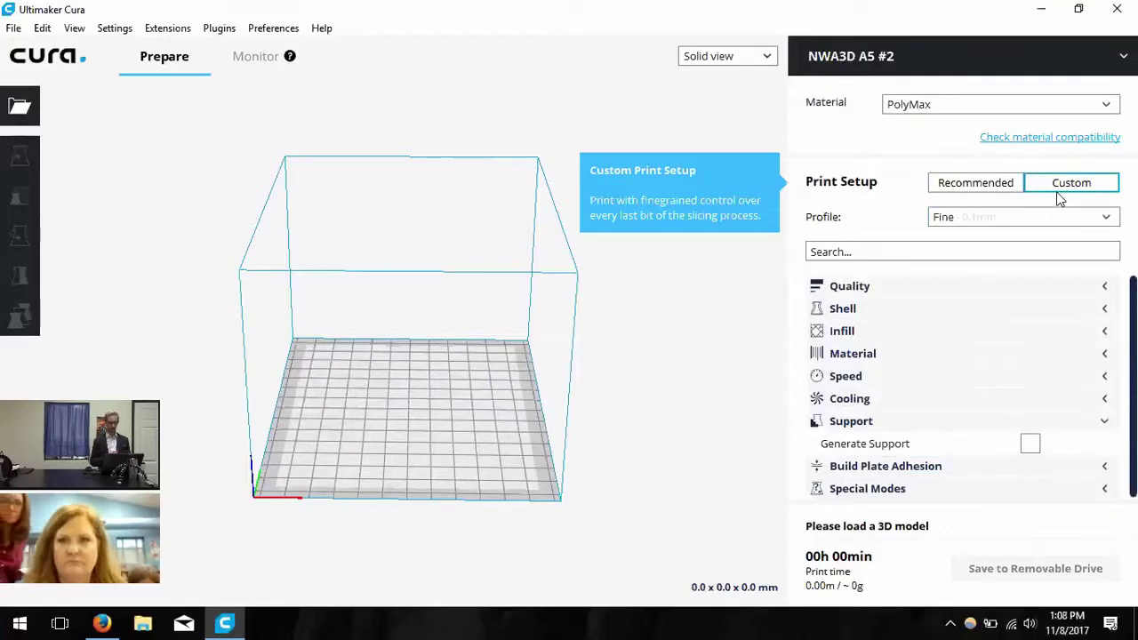
left_click(1011, 187)
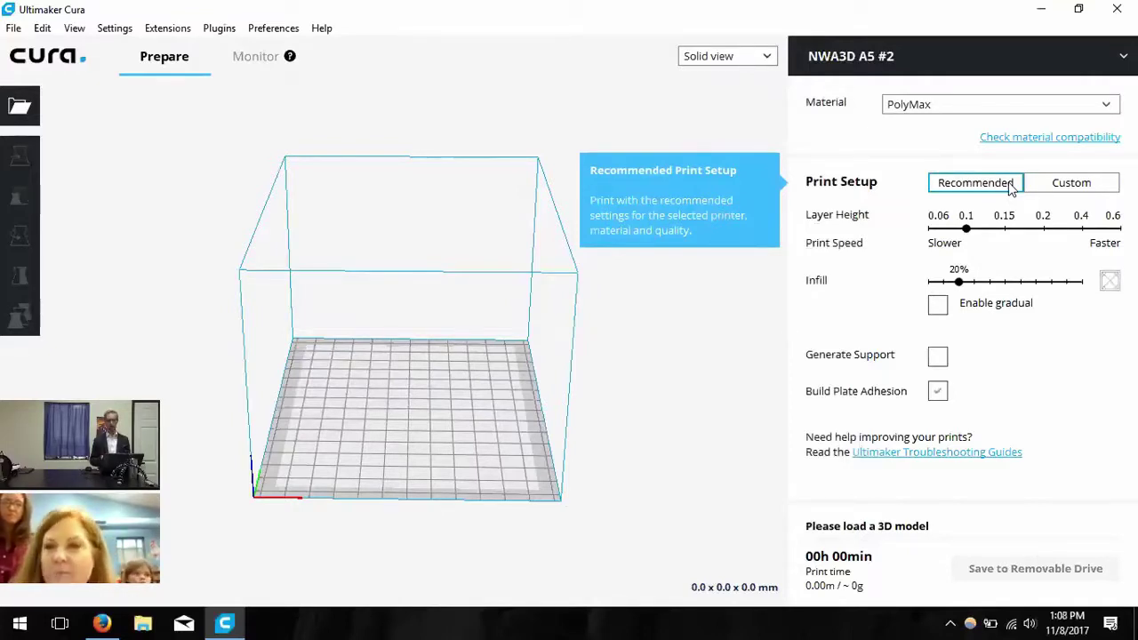
left_click(1086, 184)
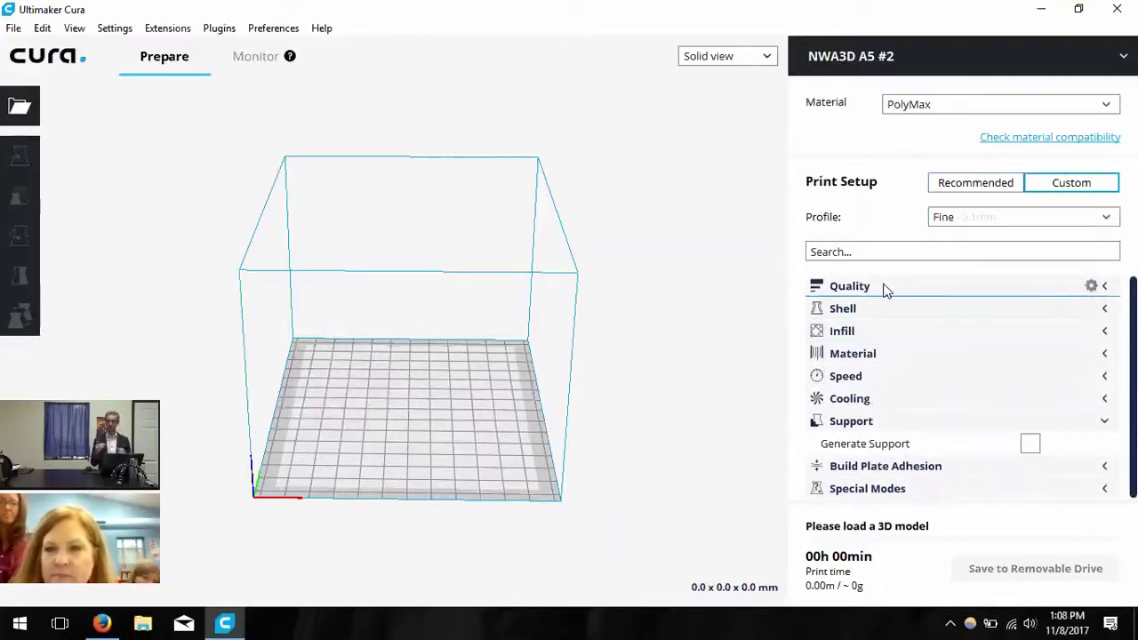
left_click(911, 422)
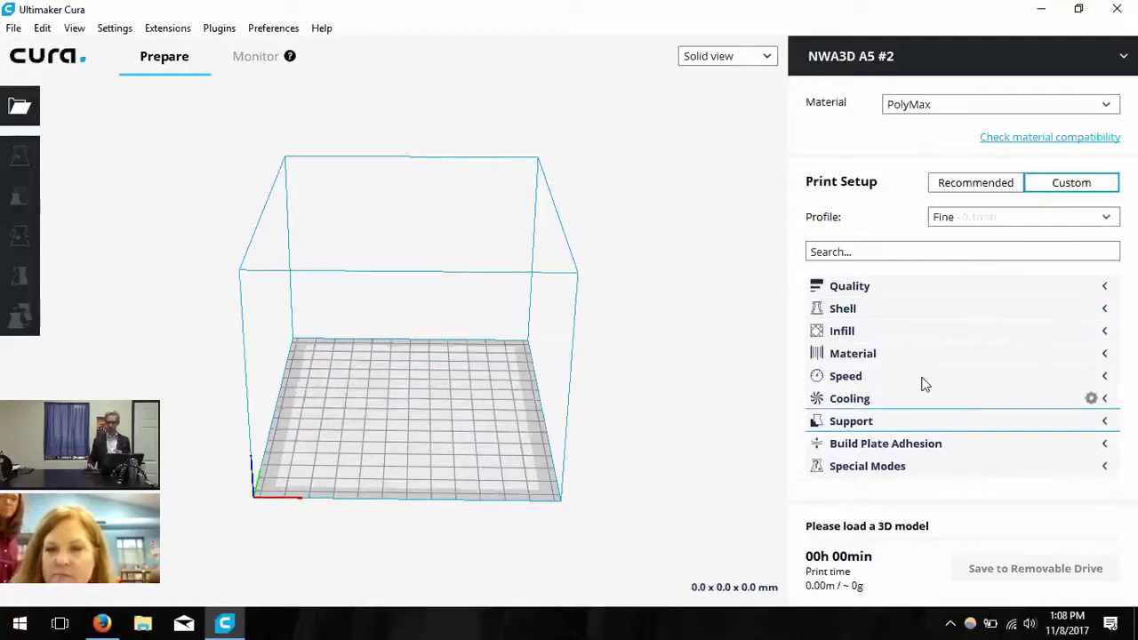
left_click(918, 286)
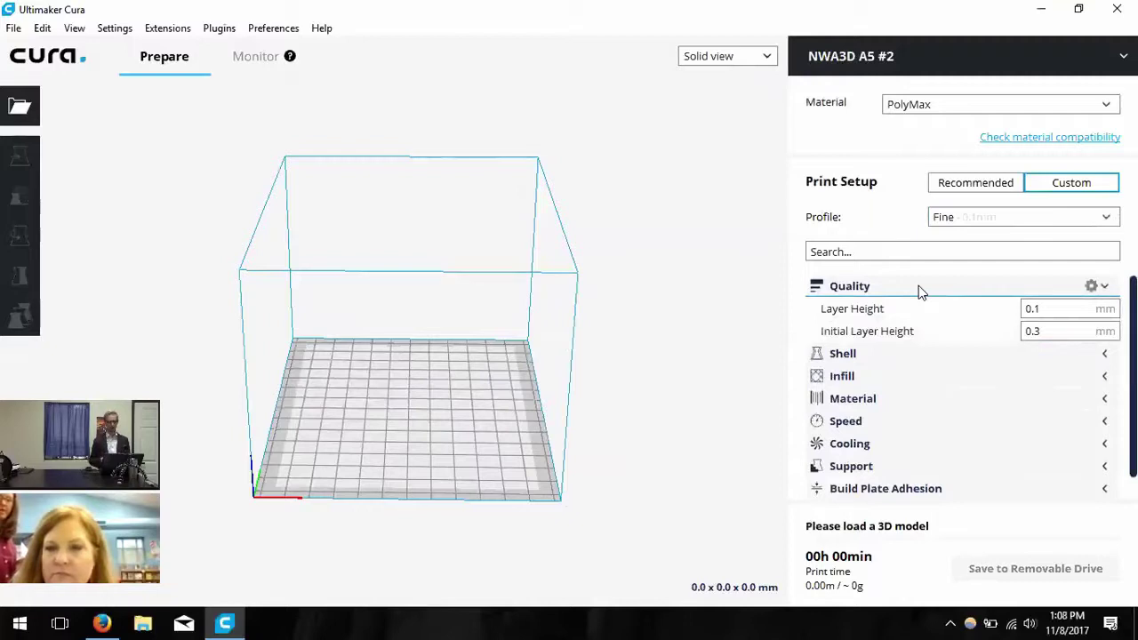
left_click(1053, 313)
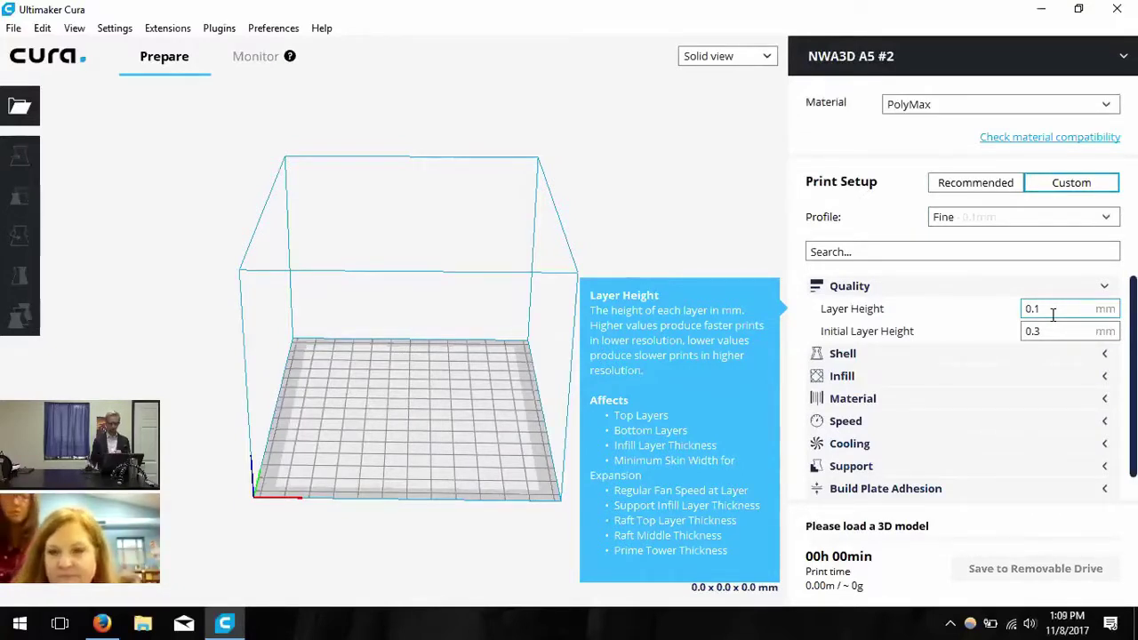
left_click(1049, 283)
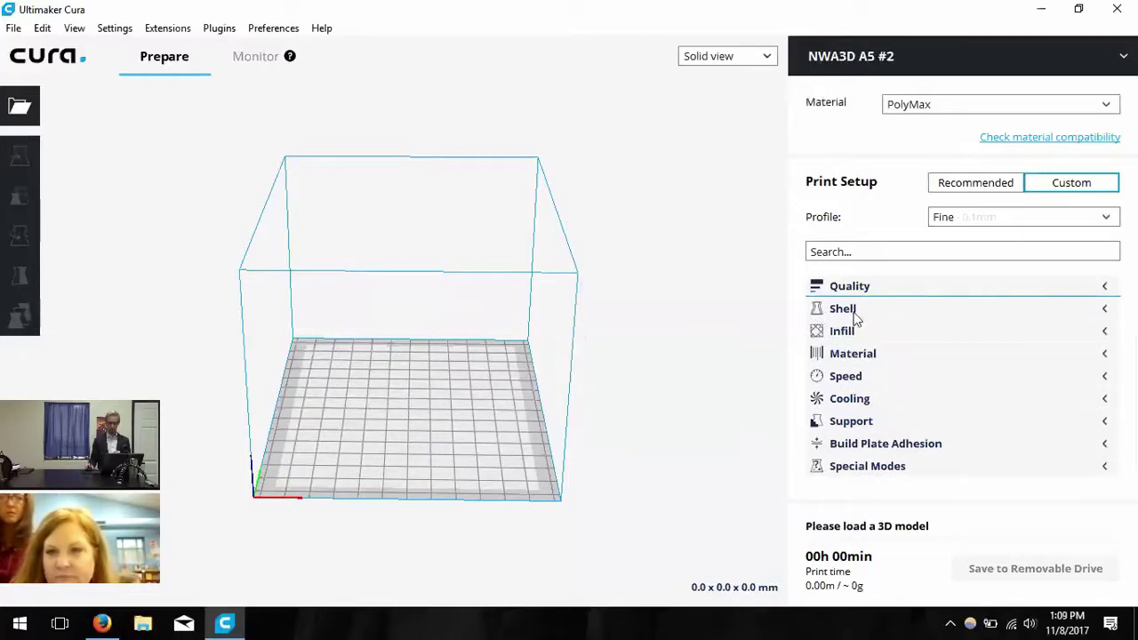
- Change the Quality layer height from 0.1 to 0.2 mm
left_click(900, 293)
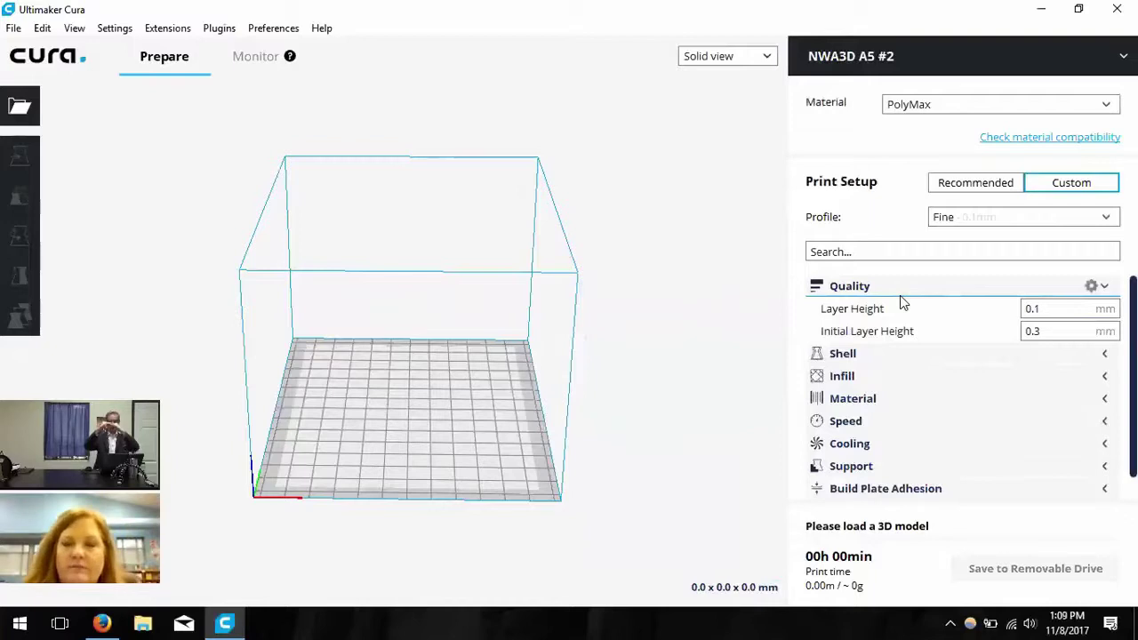
left_click(1073, 309)
type("0.2")
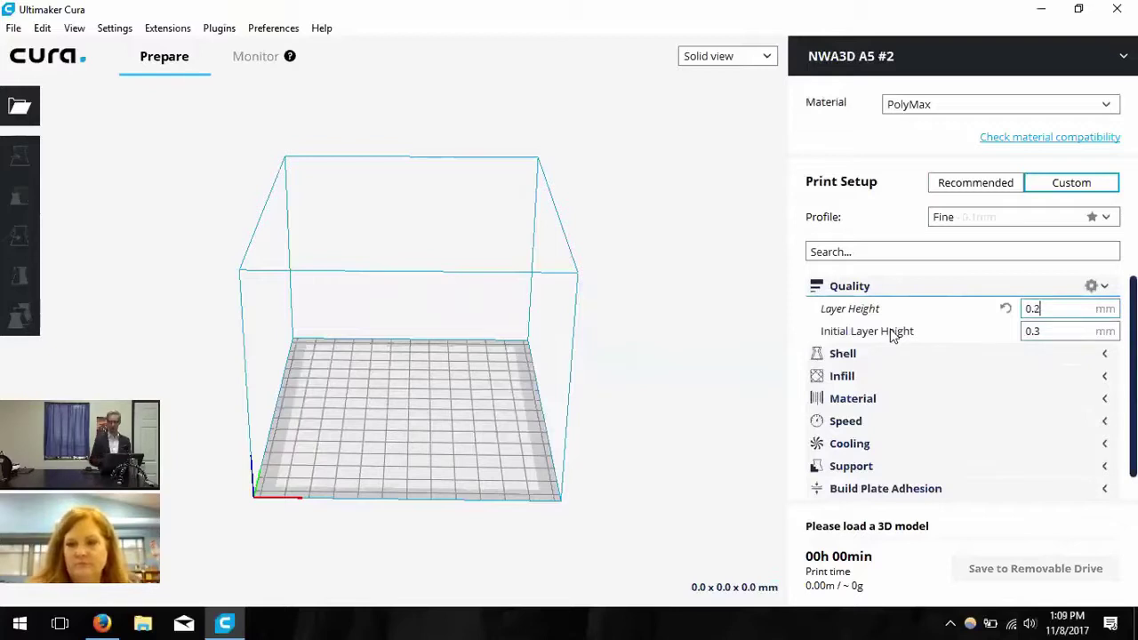
mouse_move(891, 332)
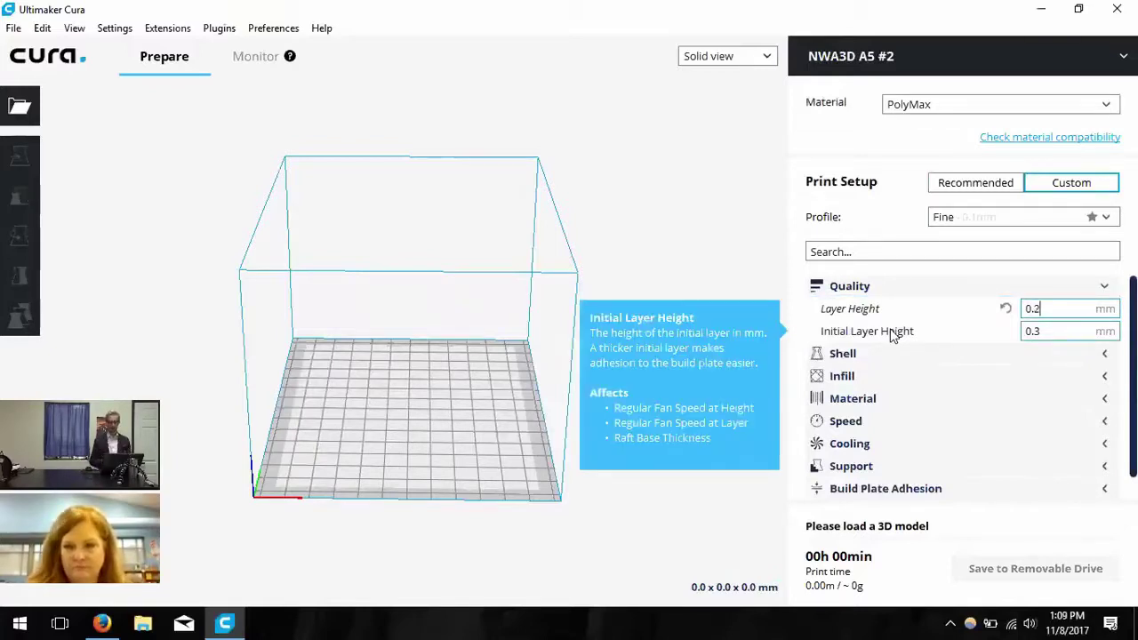
left_click(940, 286)
- Fold away Quality and look over the Shell thickness settings
left_click(942, 286)
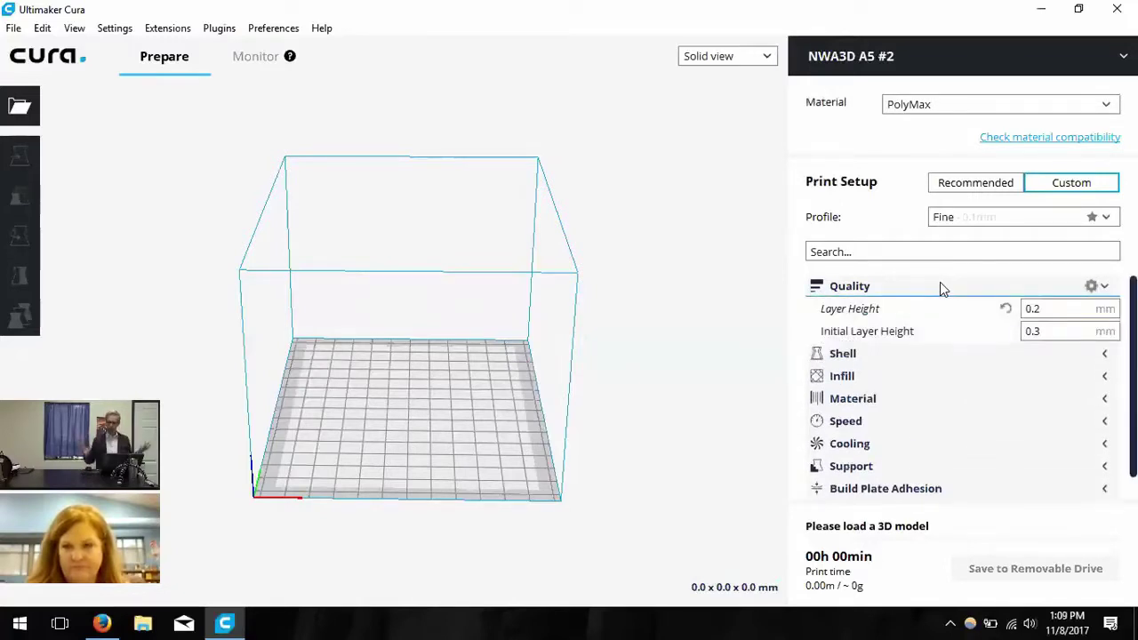
left_click(942, 287)
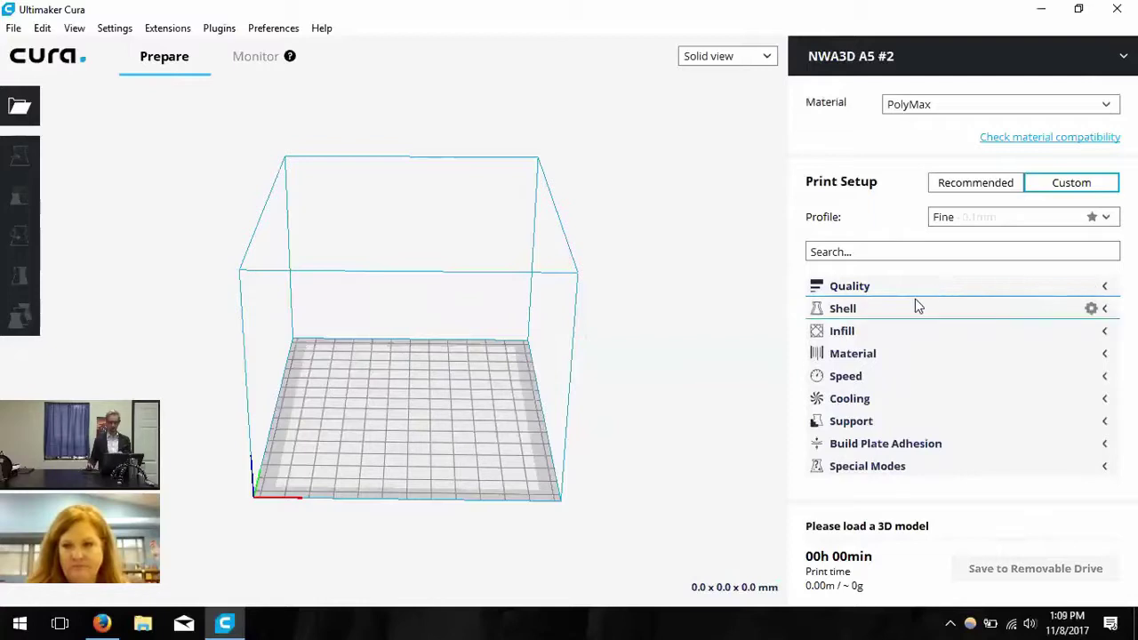
left_click(916, 308)
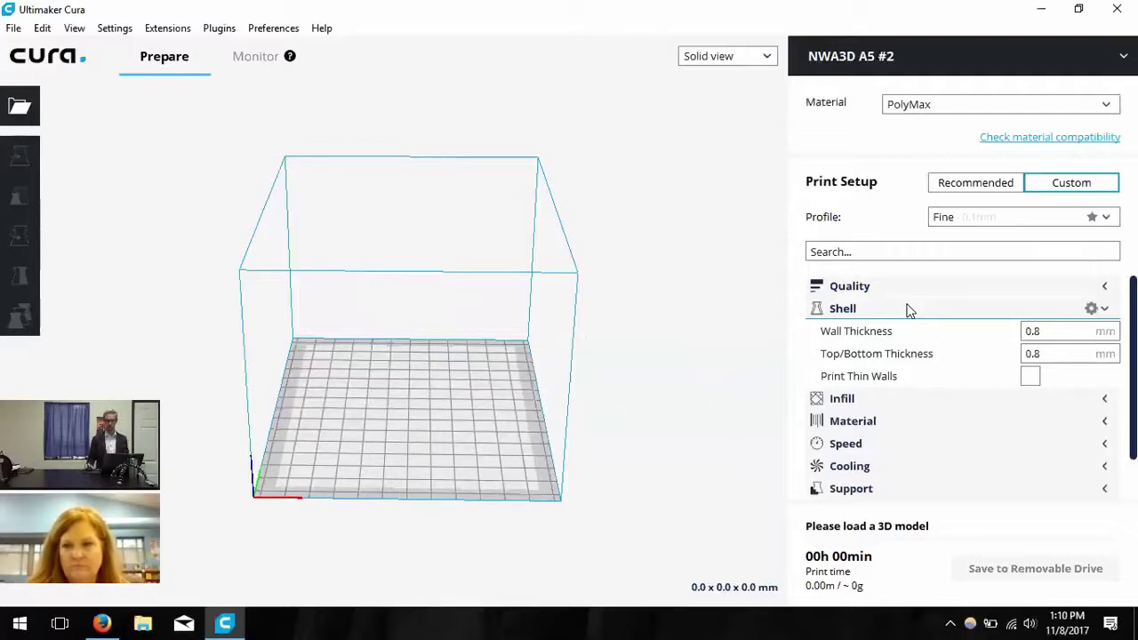
left_click(907, 309)
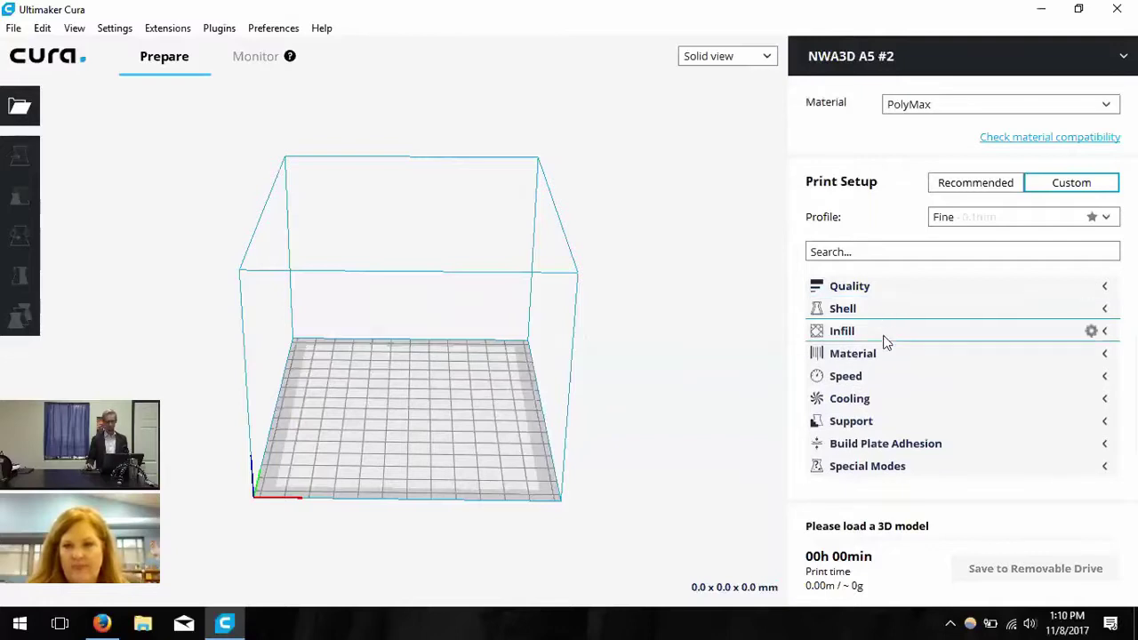
- Cut Infill Density from 20% to 10%, then show Material's 210 °C and 1.75 mm settings
left_click(951, 332)
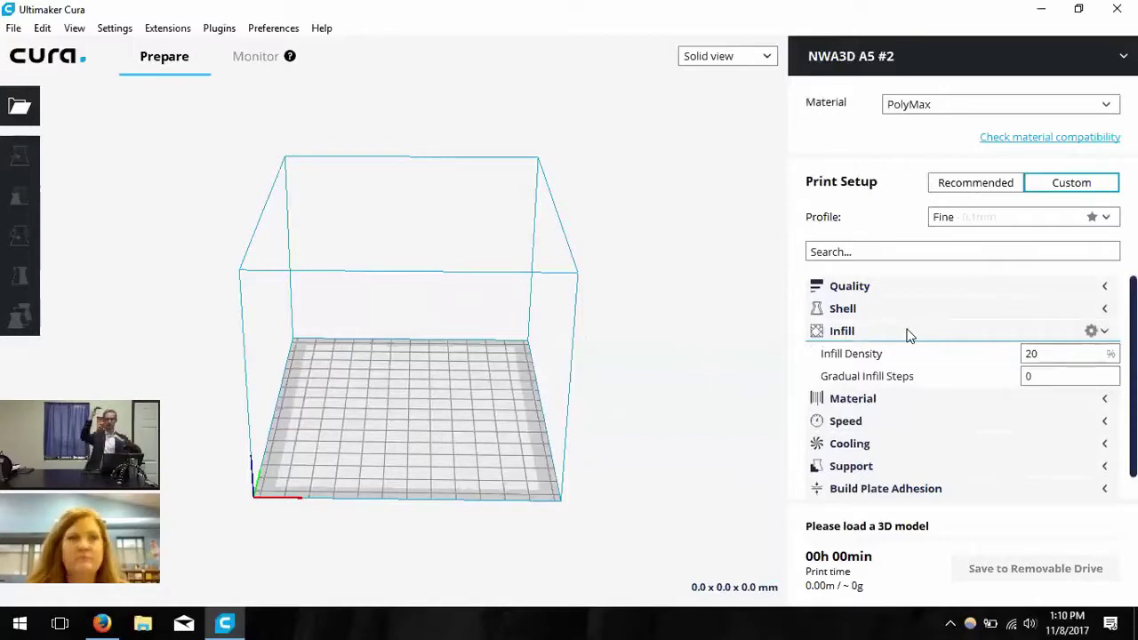
left_click(1083, 359)
key("BackSpace")
key("BackSpace")
type("10")
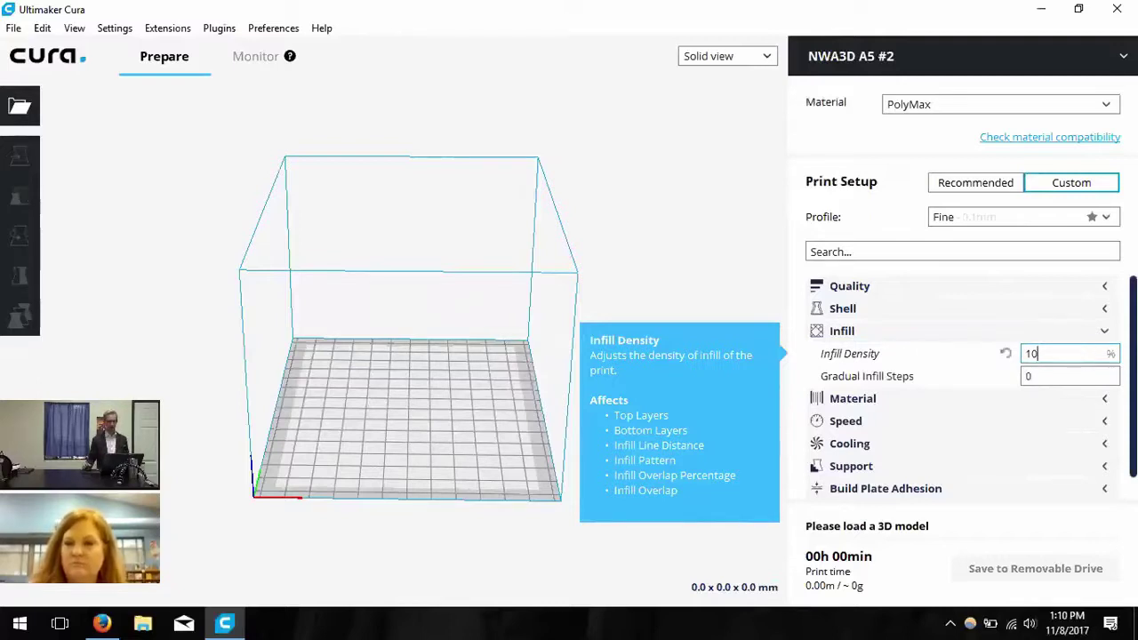
left_click(924, 331)
left_click(930, 355)
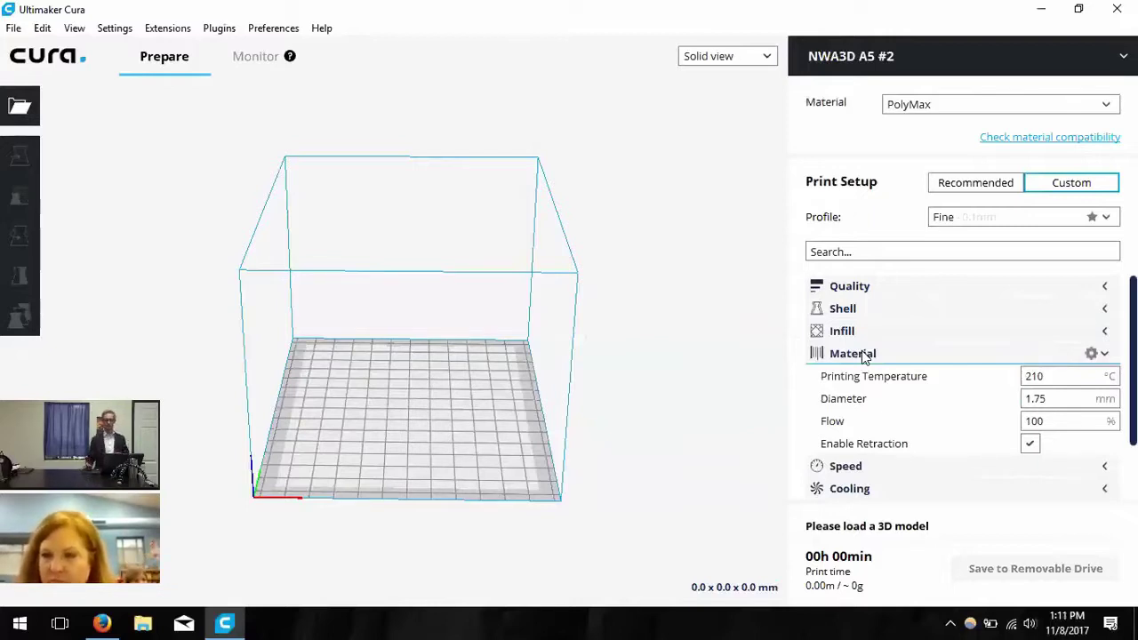
- Set printing temperature to 220 °C, check the 1.75 mm diameter, and collapse Material
left_click(1085, 376)
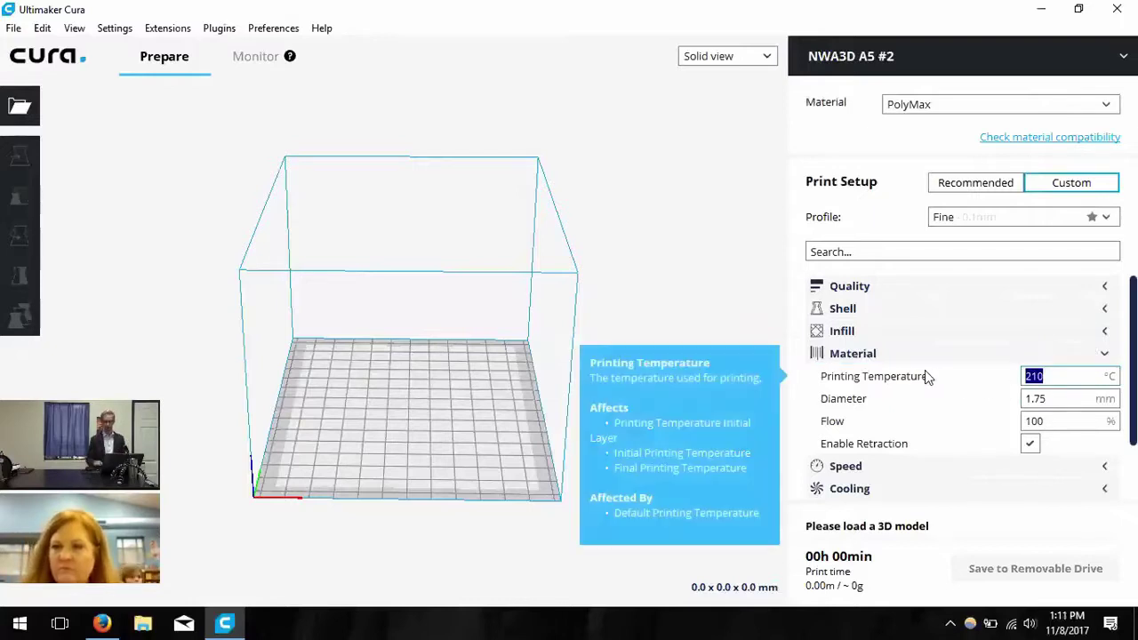
type("220")
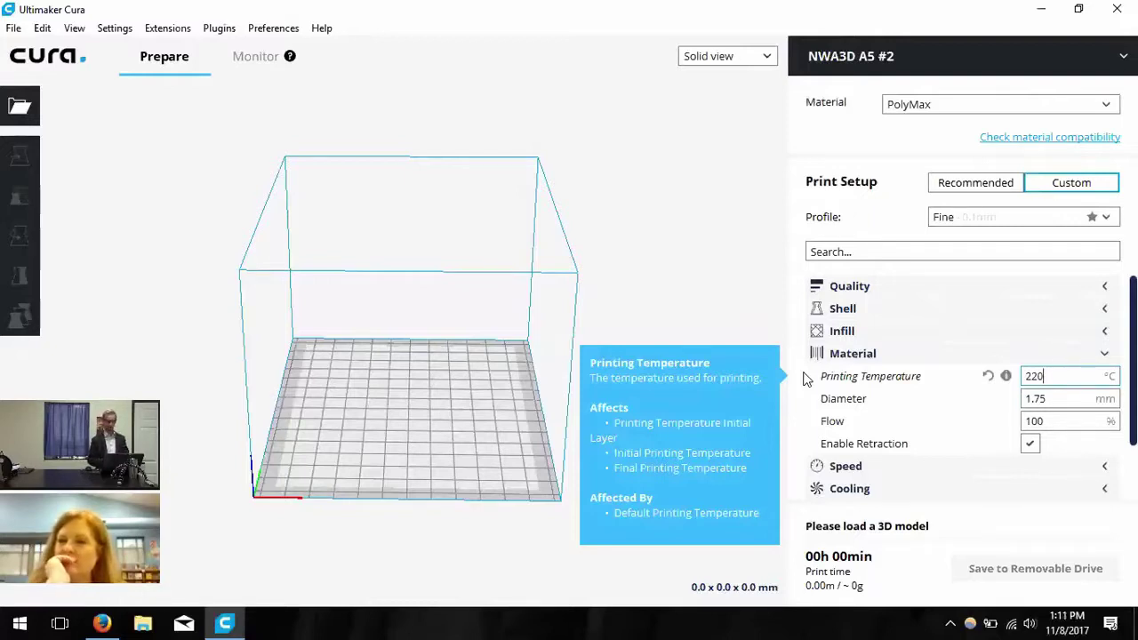
left_click(1068, 399)
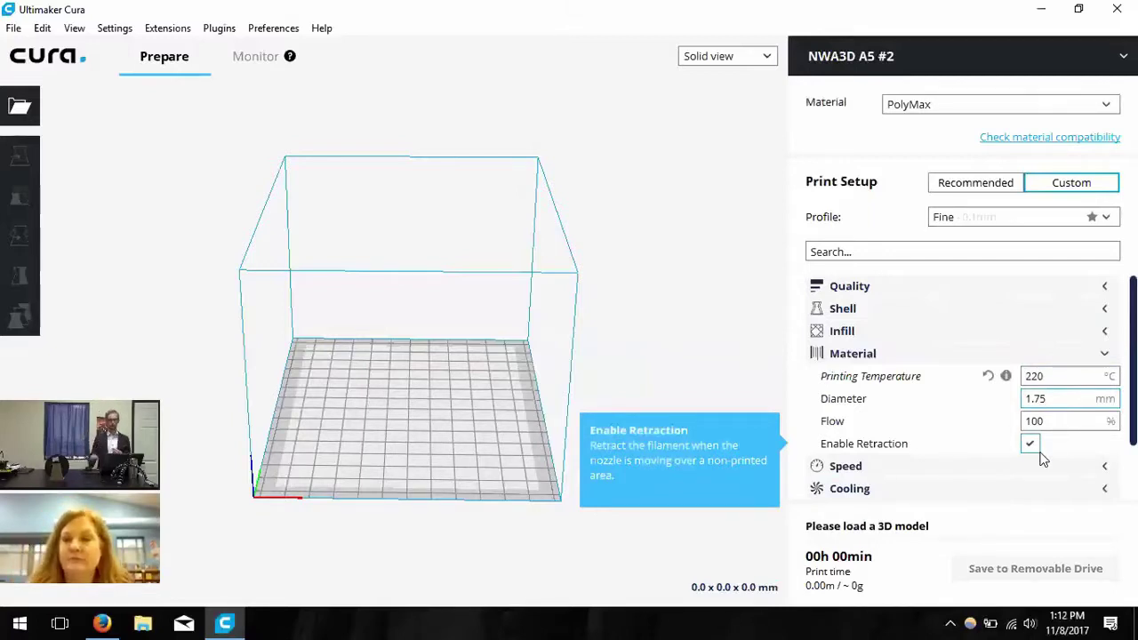
left_click(918, 360)
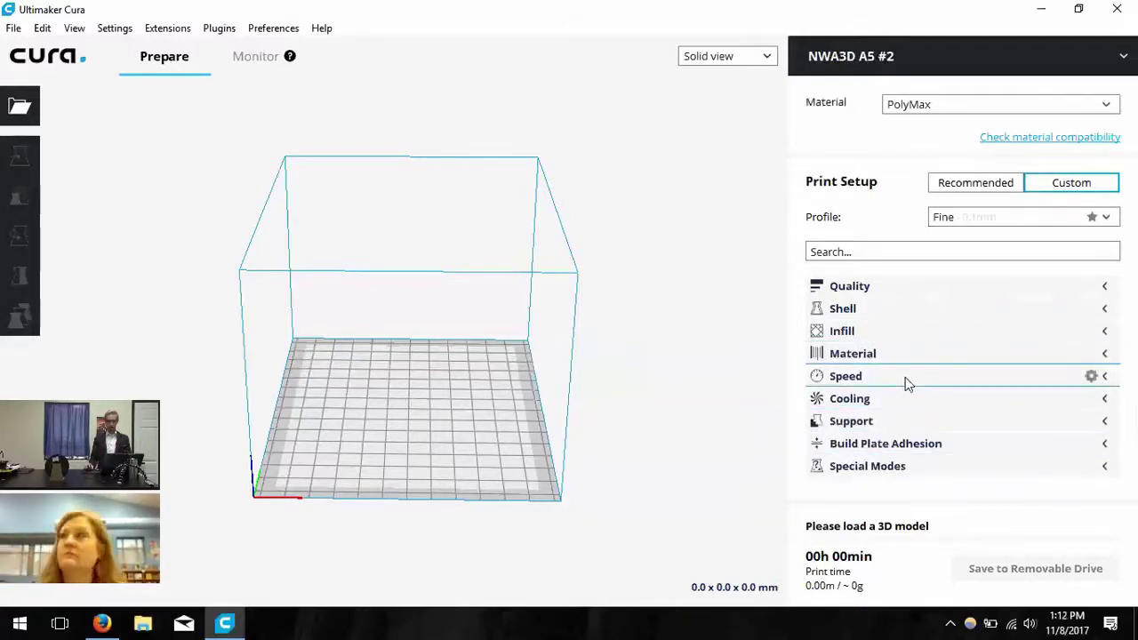
- Drop Print Speed from 60 to 50 mm/s, giving a 25.0 mm/s initial layer speed
left_click(907, 382)
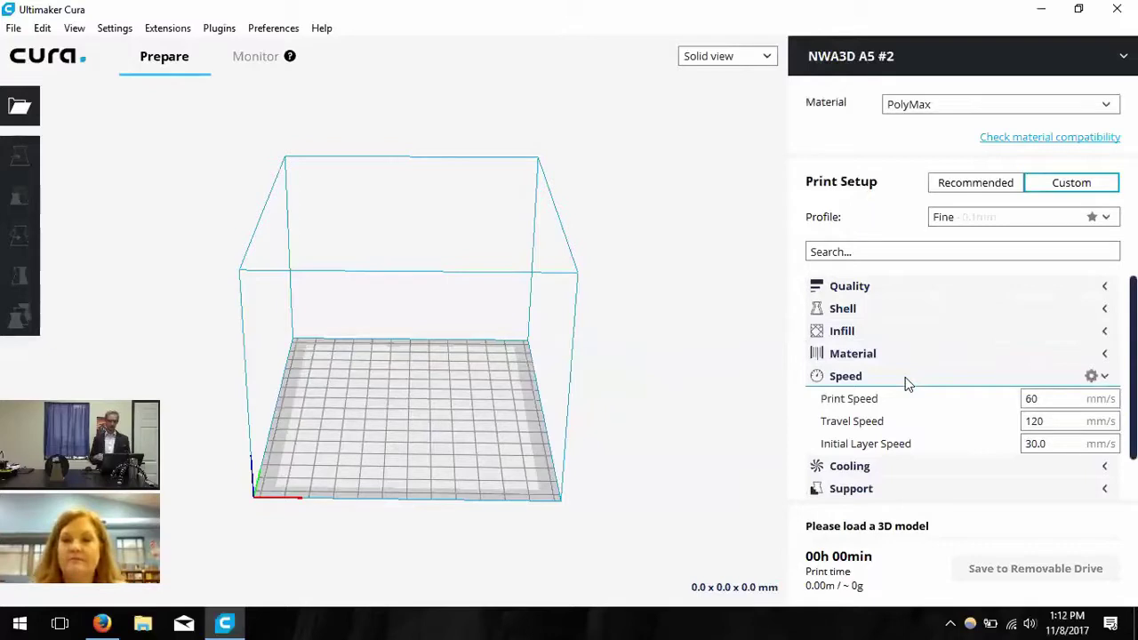
left_click(1059, 400)
key("BackSpace")
key("BackSpace")
type("50")
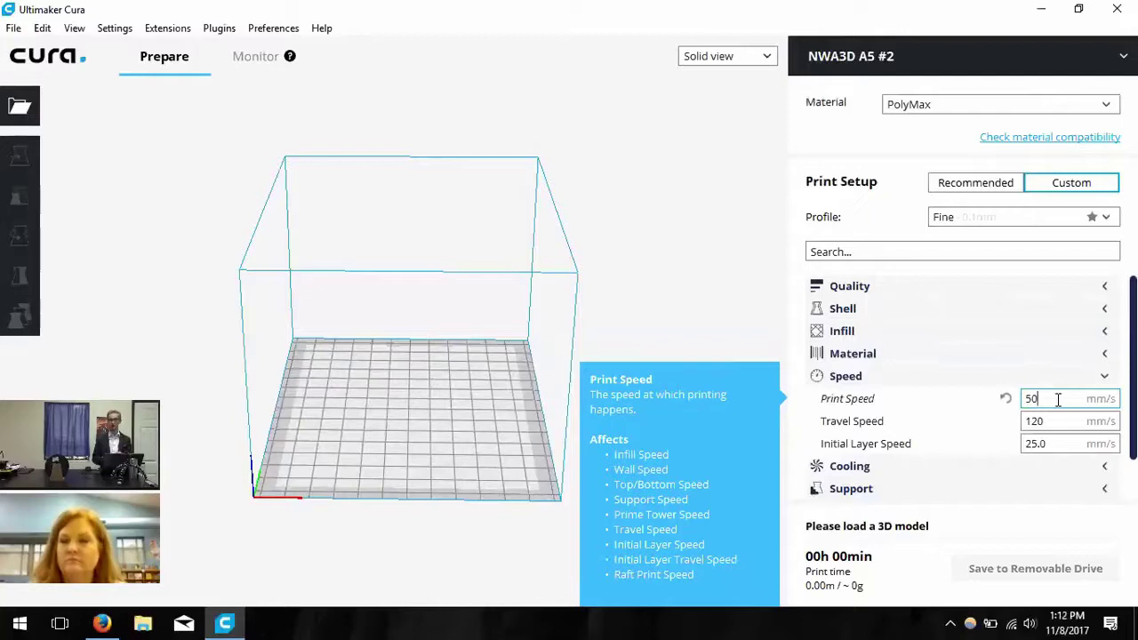
left_click(1065, 445)
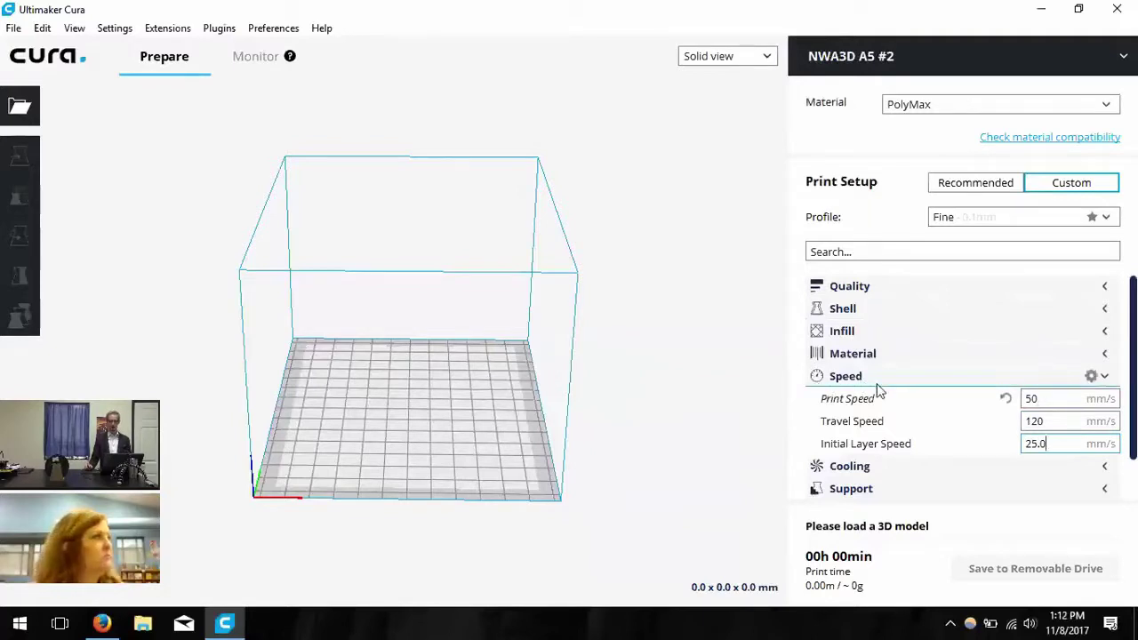
left_click(1093, 377)
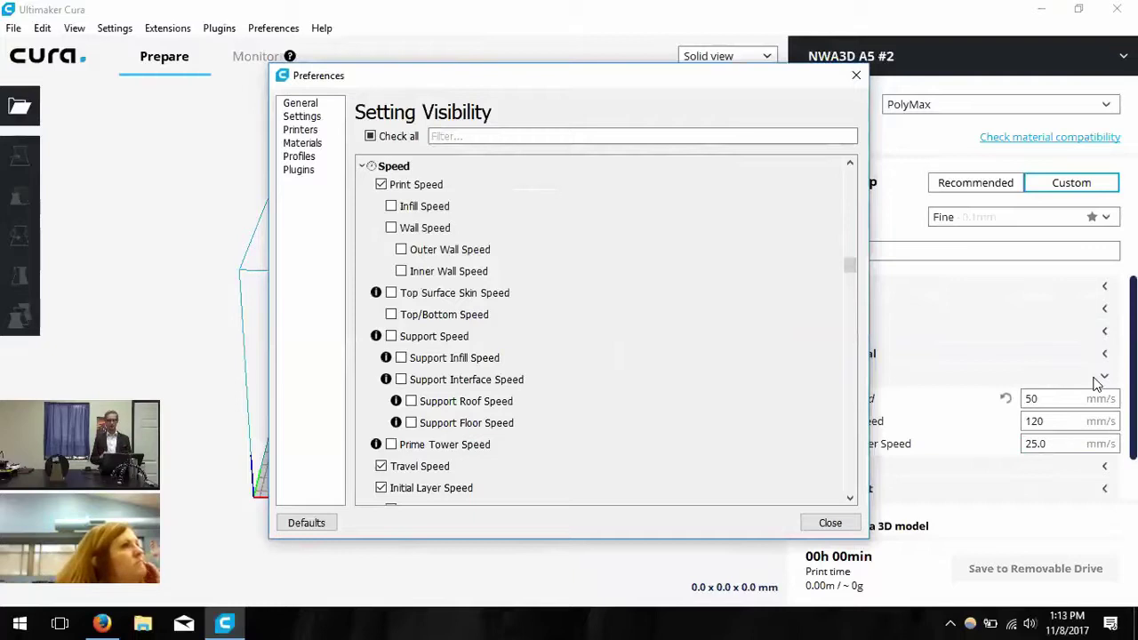
scroll(627, 242, "down", 3)
scroll(625, 240, "down", 6)
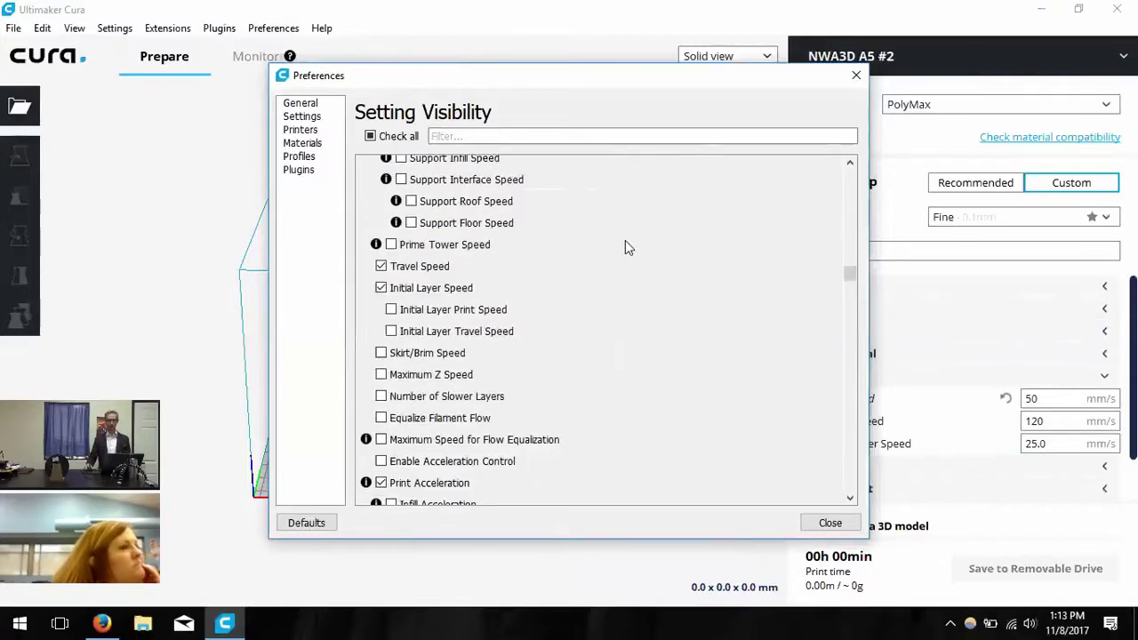
scroll(627, 267, "up", 4)
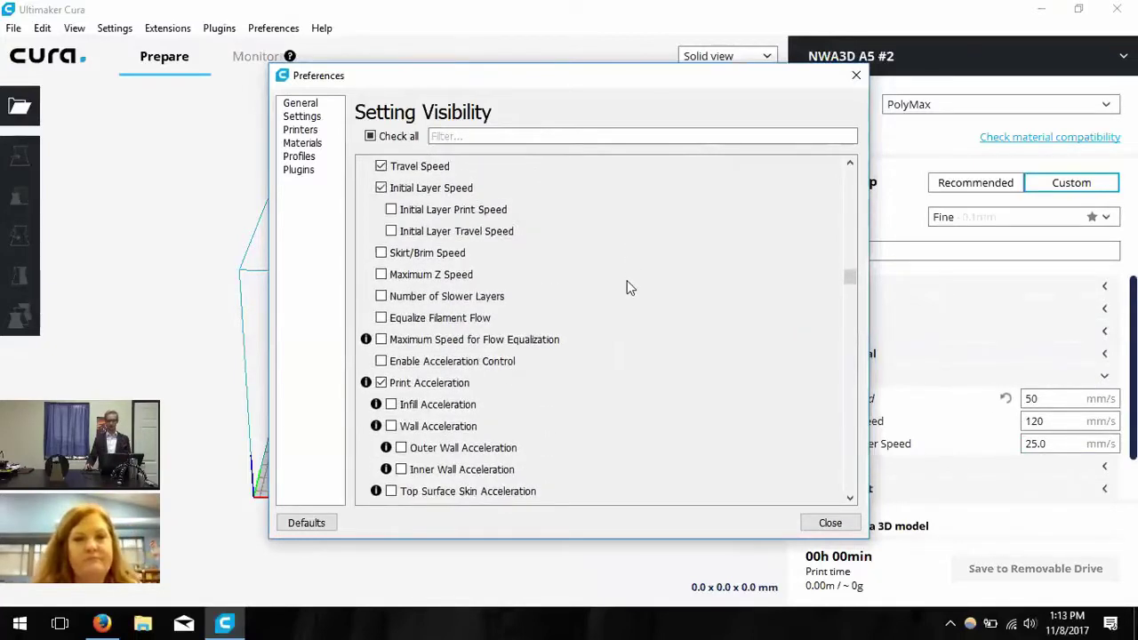
scroll(637, 320, "down", 1)
scroll(638, 338, "up", 2)
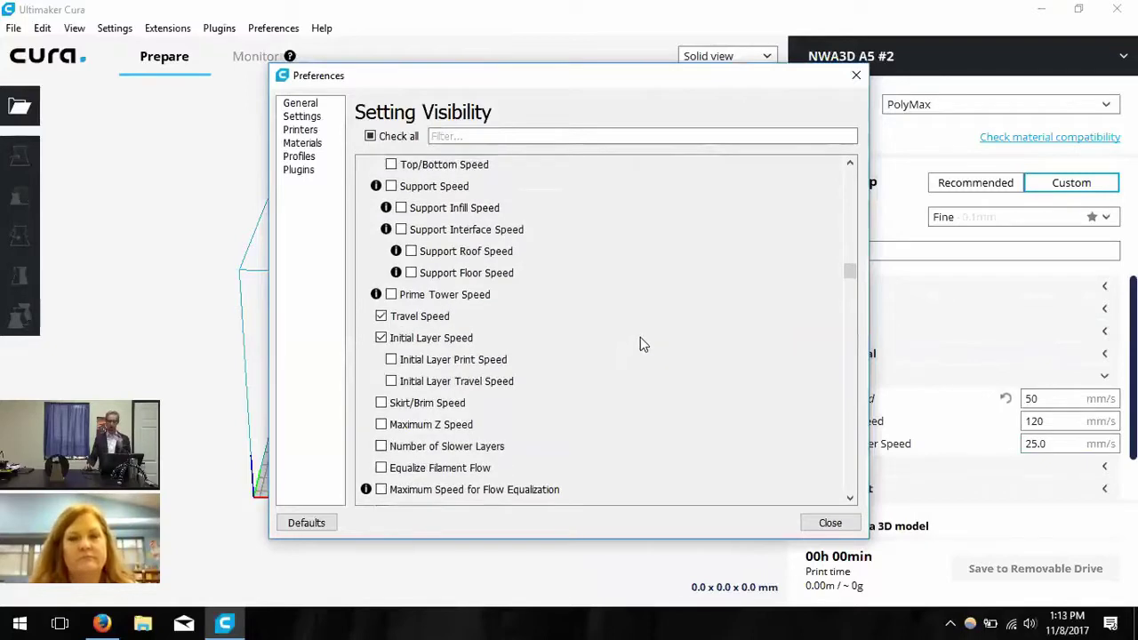
scroll(631, 383, "up", 2)
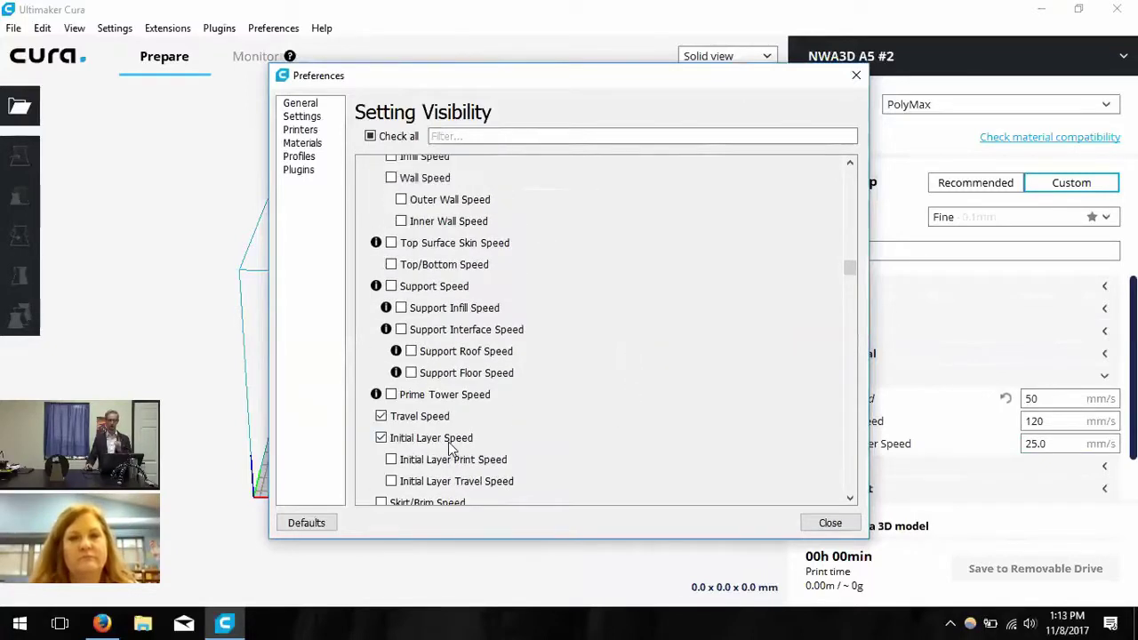
scroll(453, 440, "up", 1)
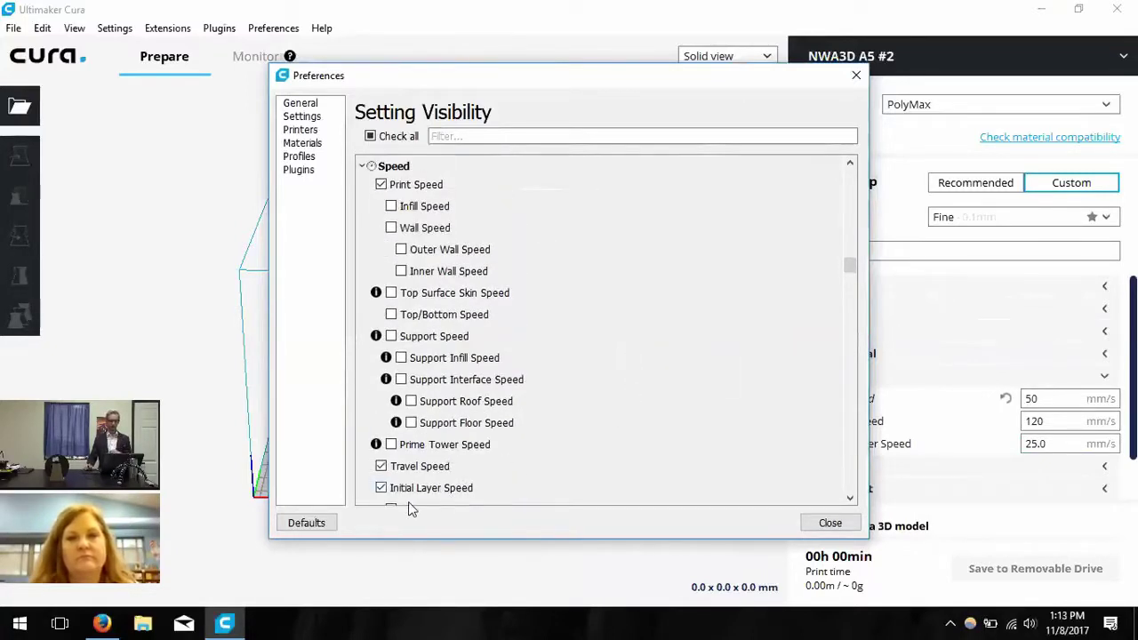
mouse_move(413, 492)
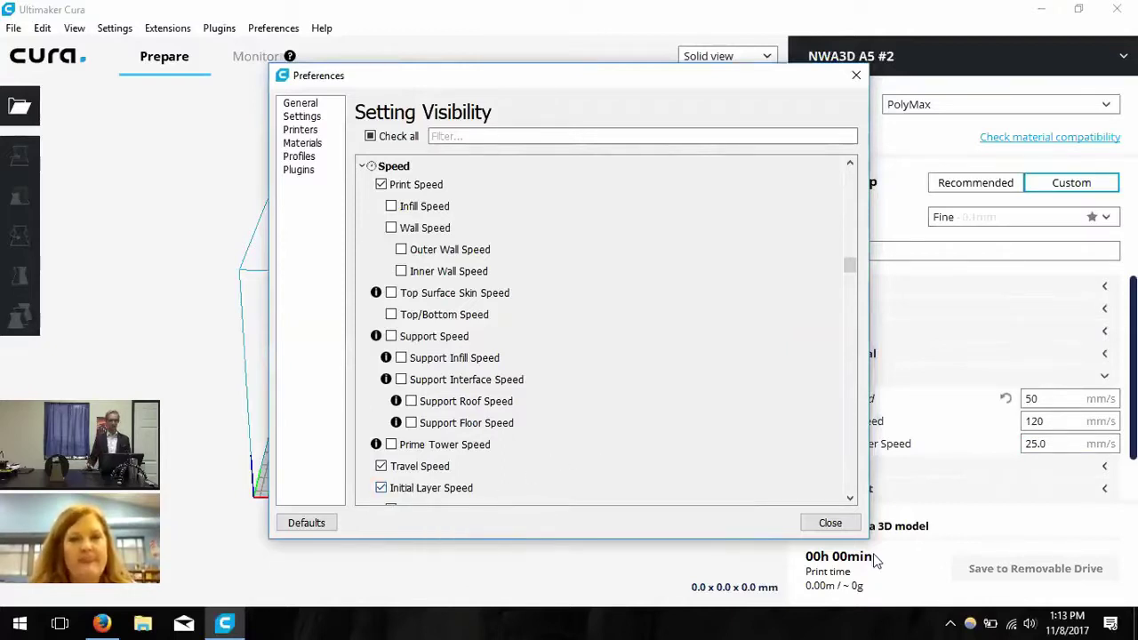
left_click(830, 524)
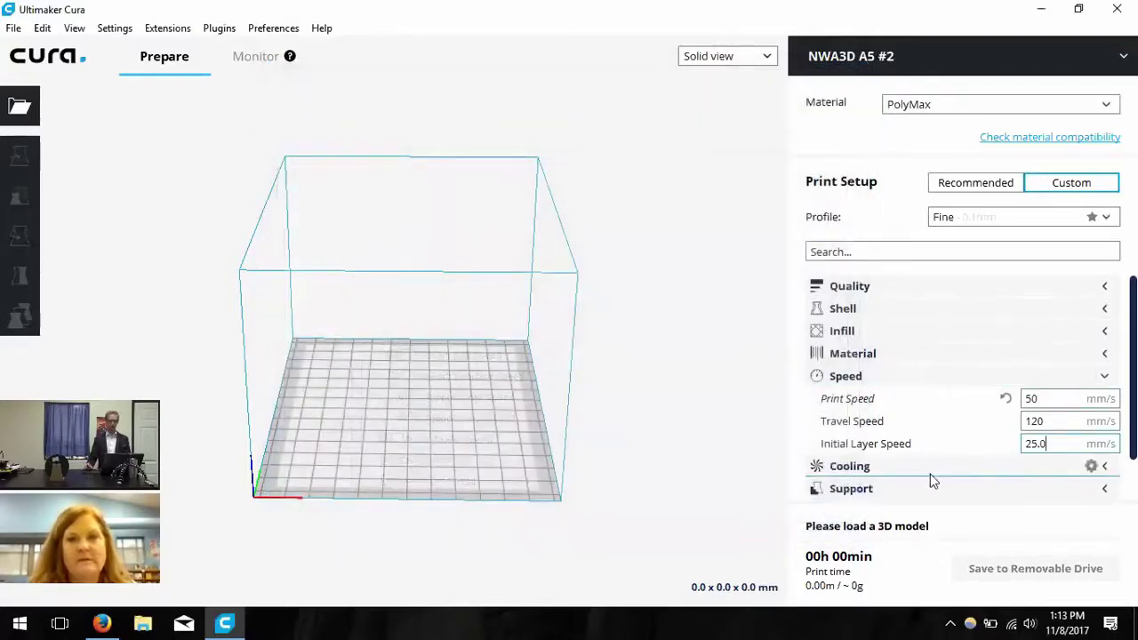
- Set Initial Layer Speed to 15 mm/s and collapse the Speed category
mouse_move(1082, 408)
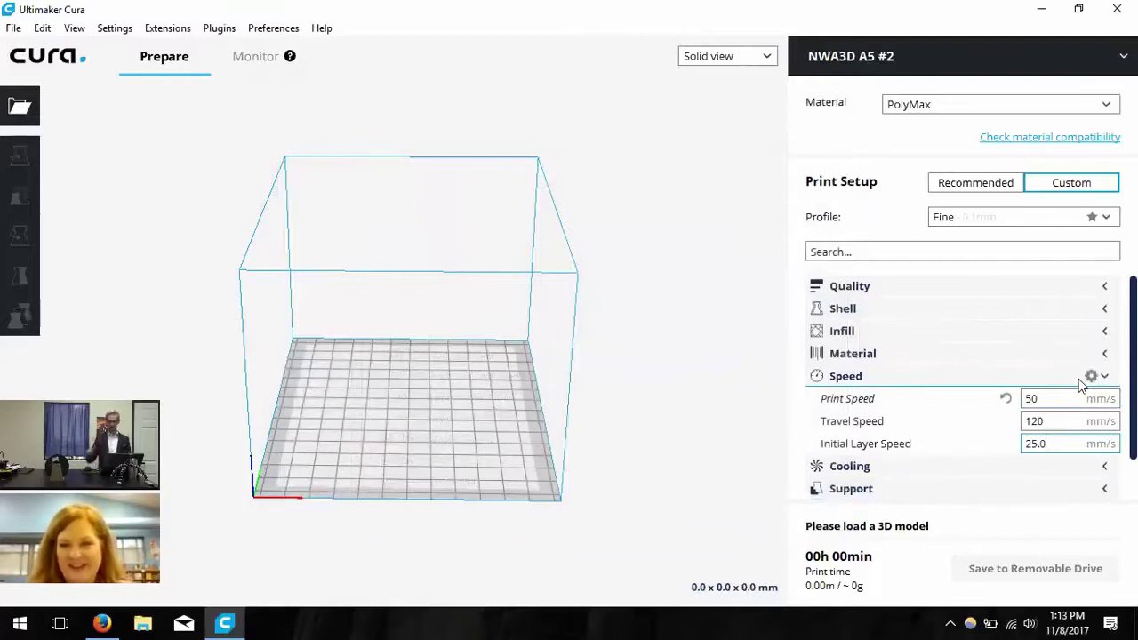
double_click(1064, 444)
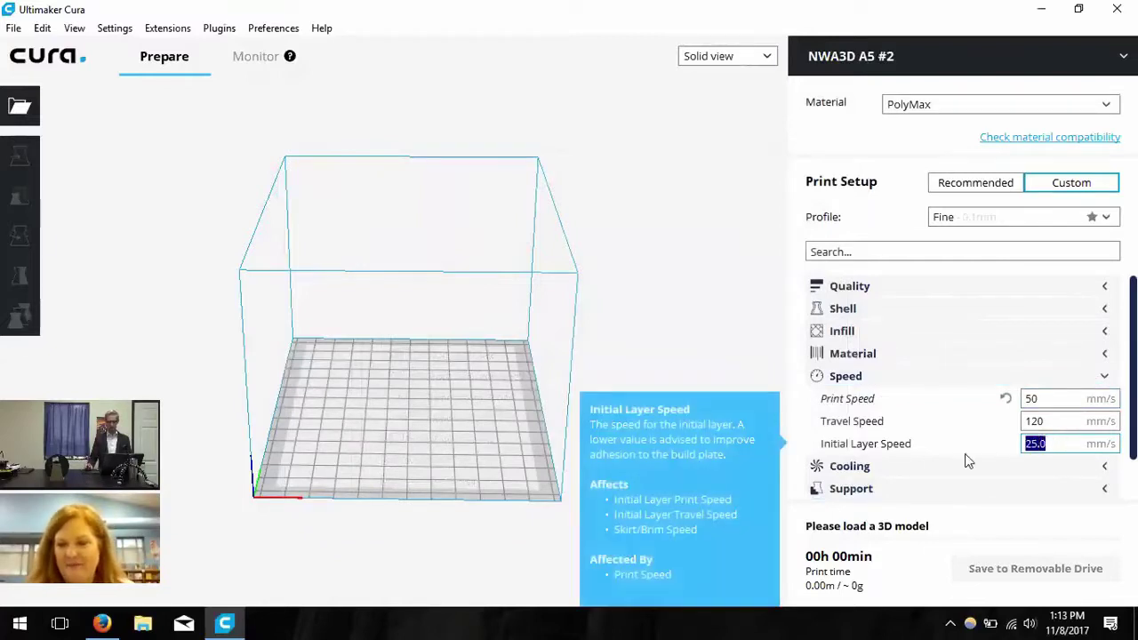
type("15")
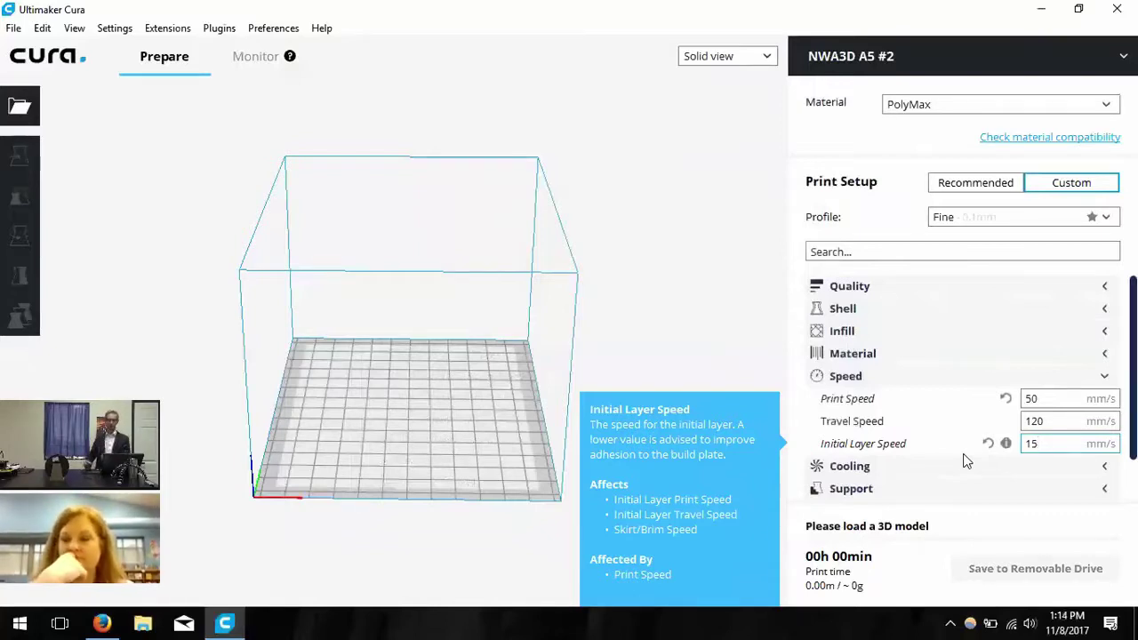
left_click(937, 383)
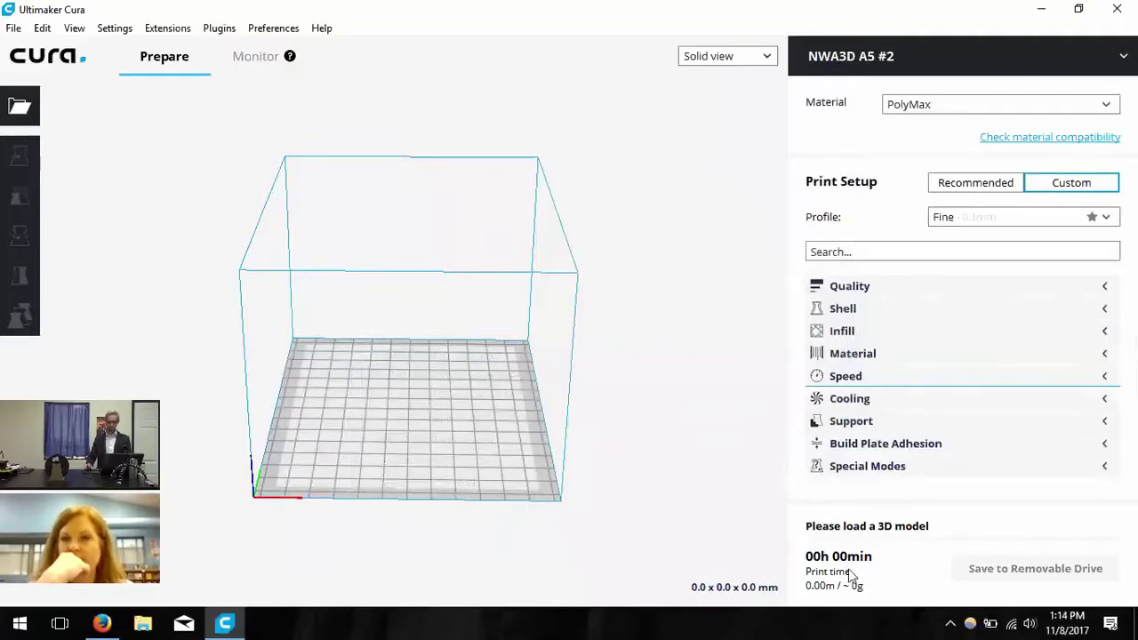
- Tick Generate Support in the Support category, with placement left at Everywhere
left_click(886, 398)
left_click(887, 398)
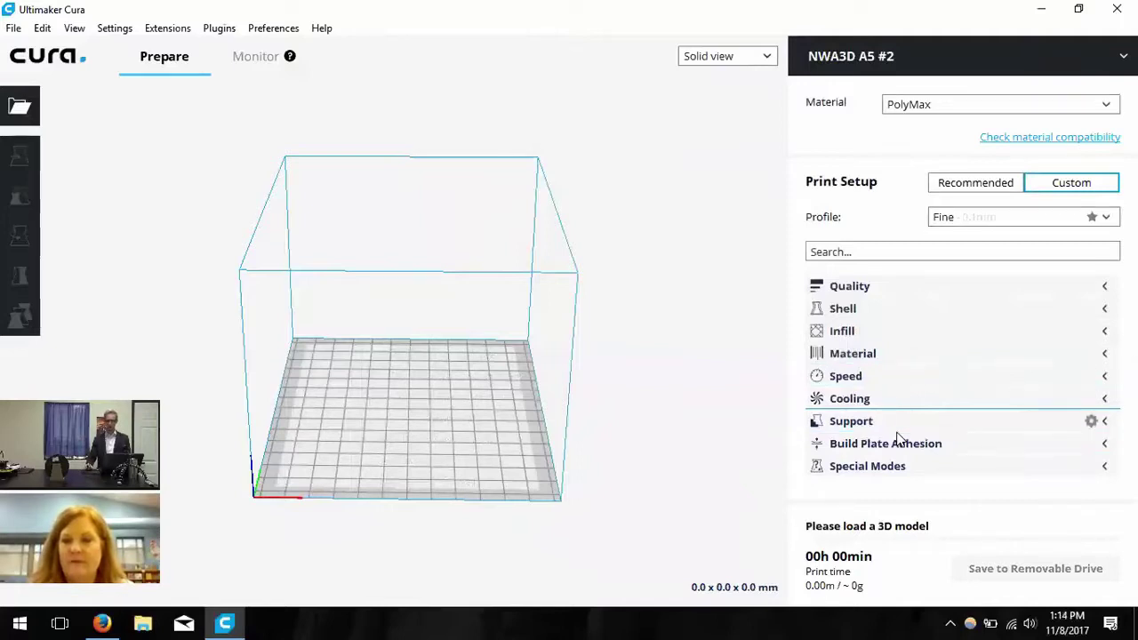
left_click(896, 427)
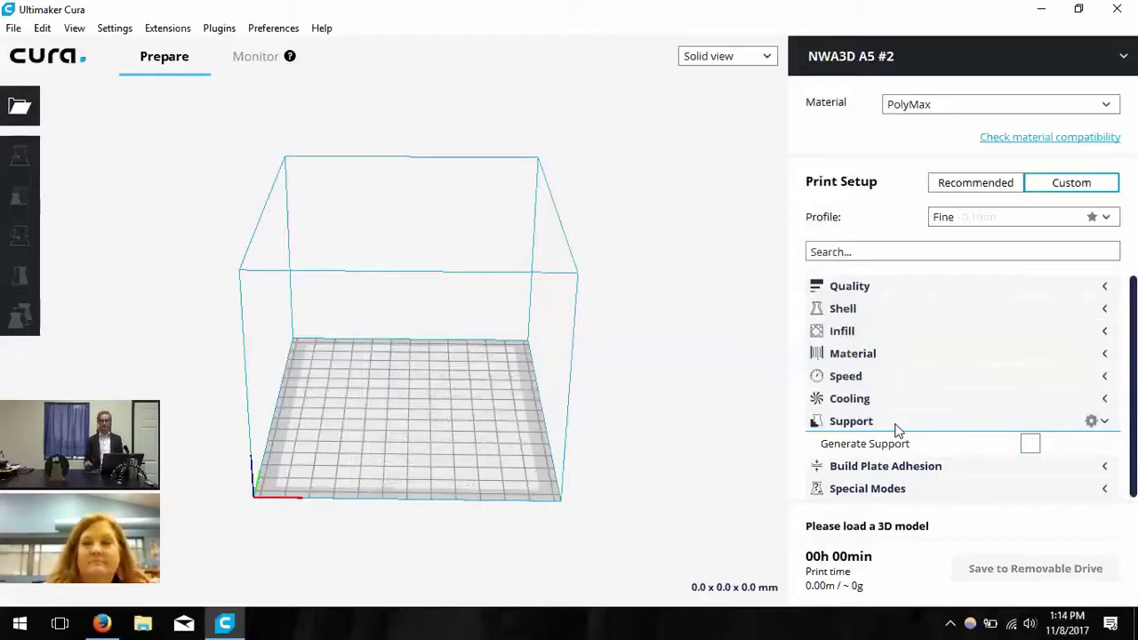
left_click(1033, 443)
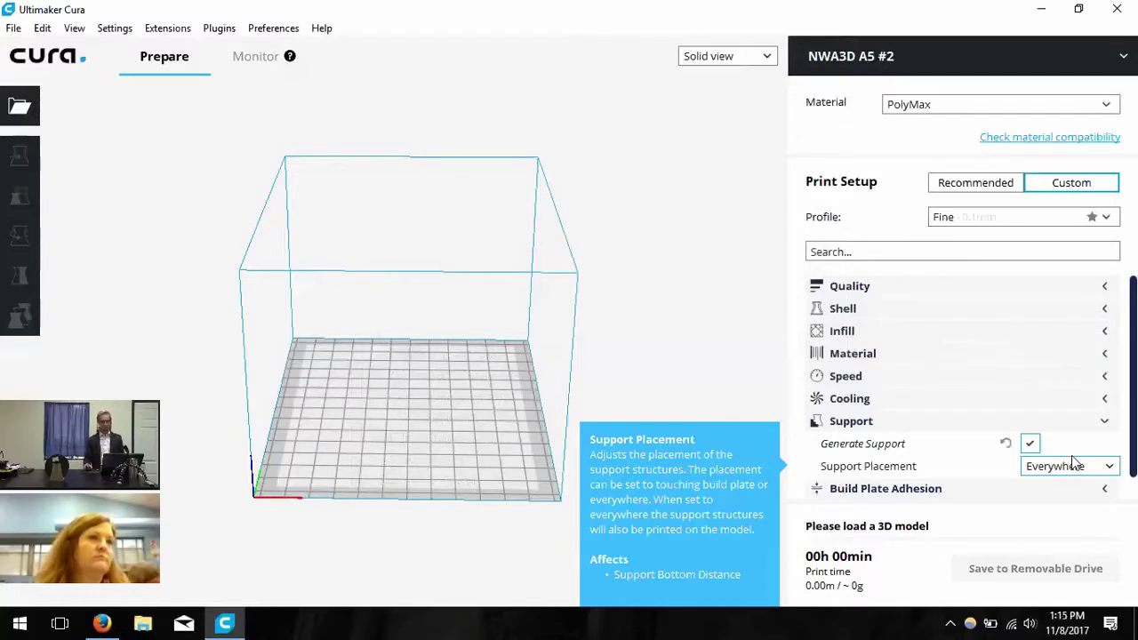
scroll(935, 471, "down", 1)
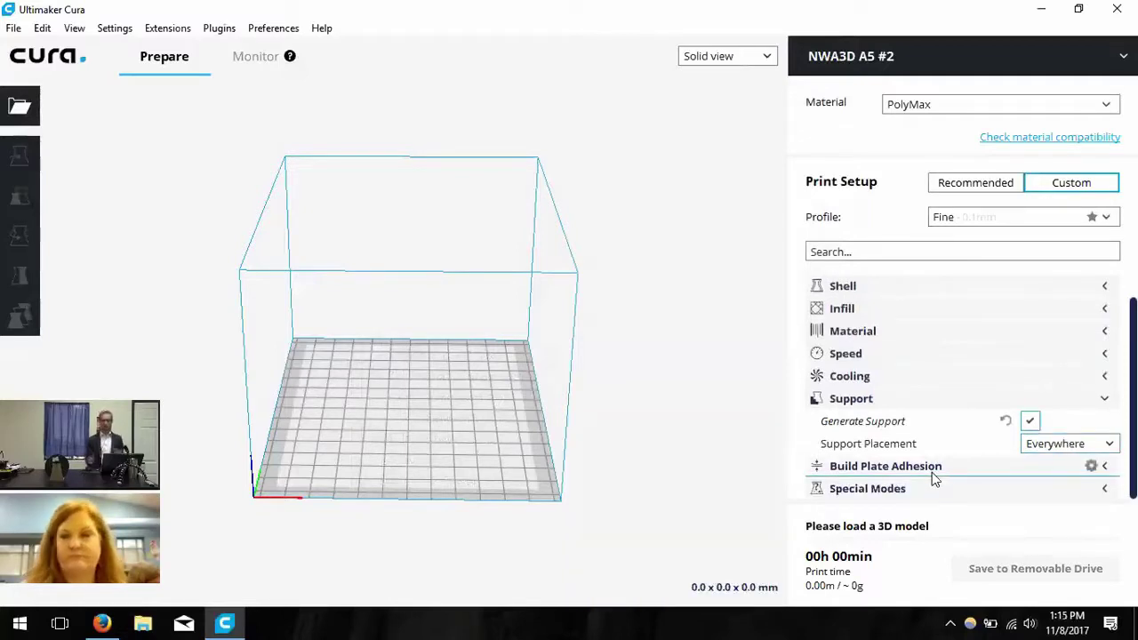
- Switch the Build Plate Adhesion Type from Brim to Skirt and fold the category away
left_click(932, 472)
left_click(917, 399)
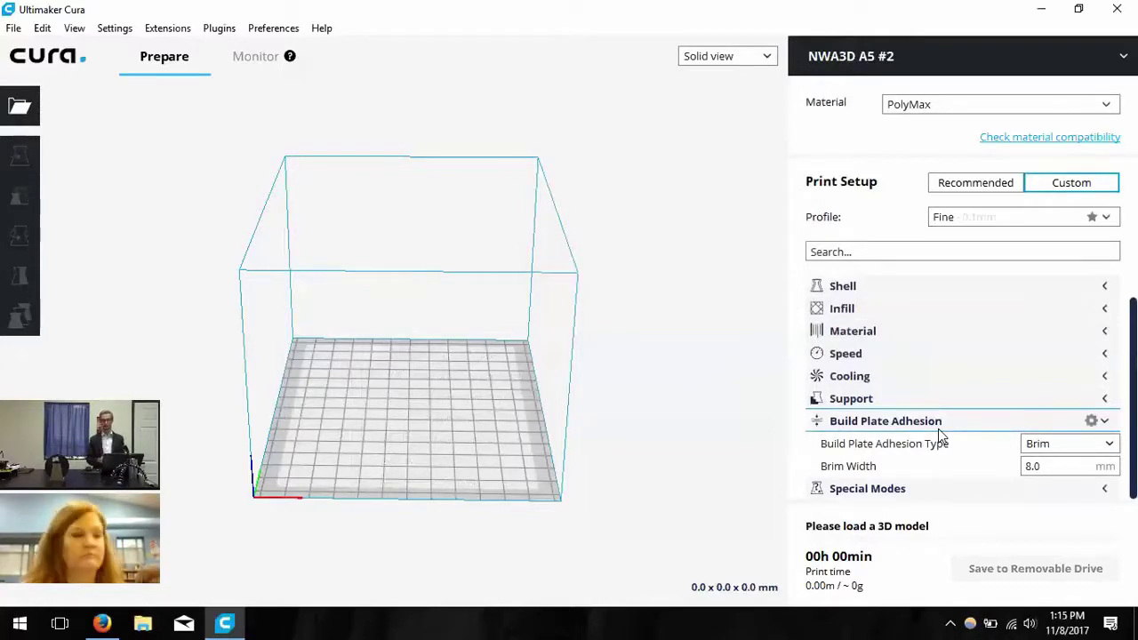
left_click(1050, 444)
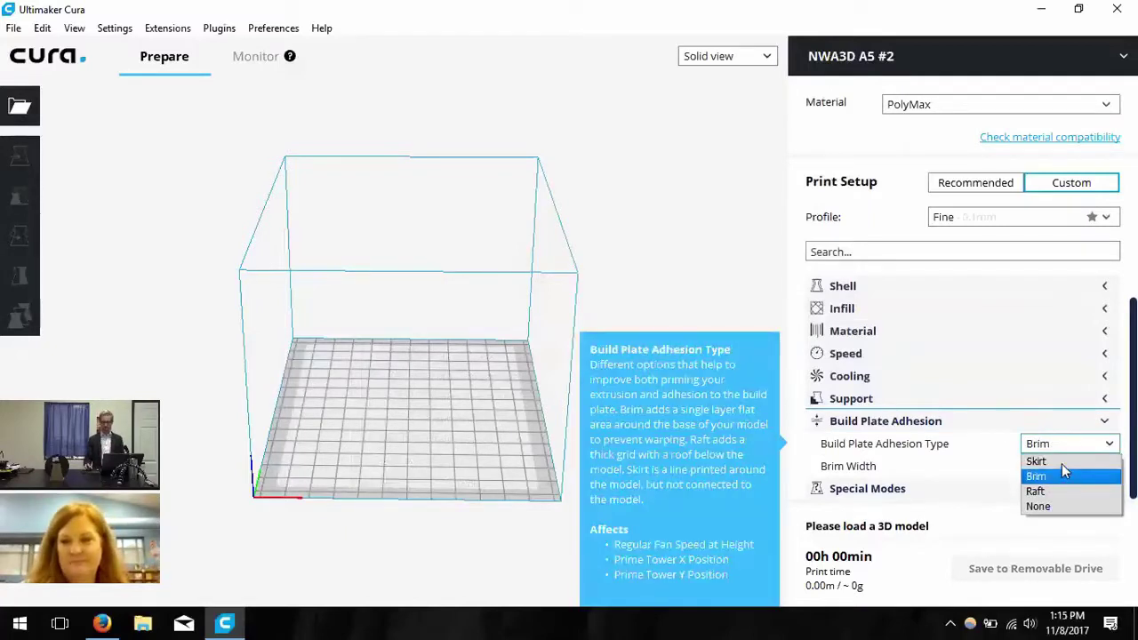
left_click(1058, 462)
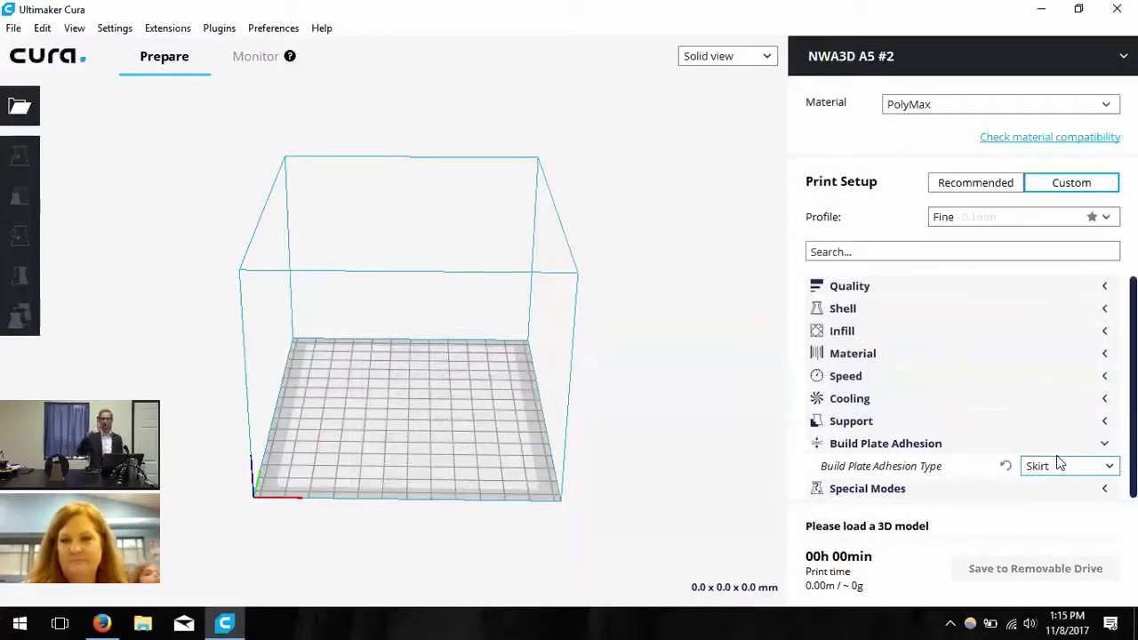
mouse_move(1058, 462)
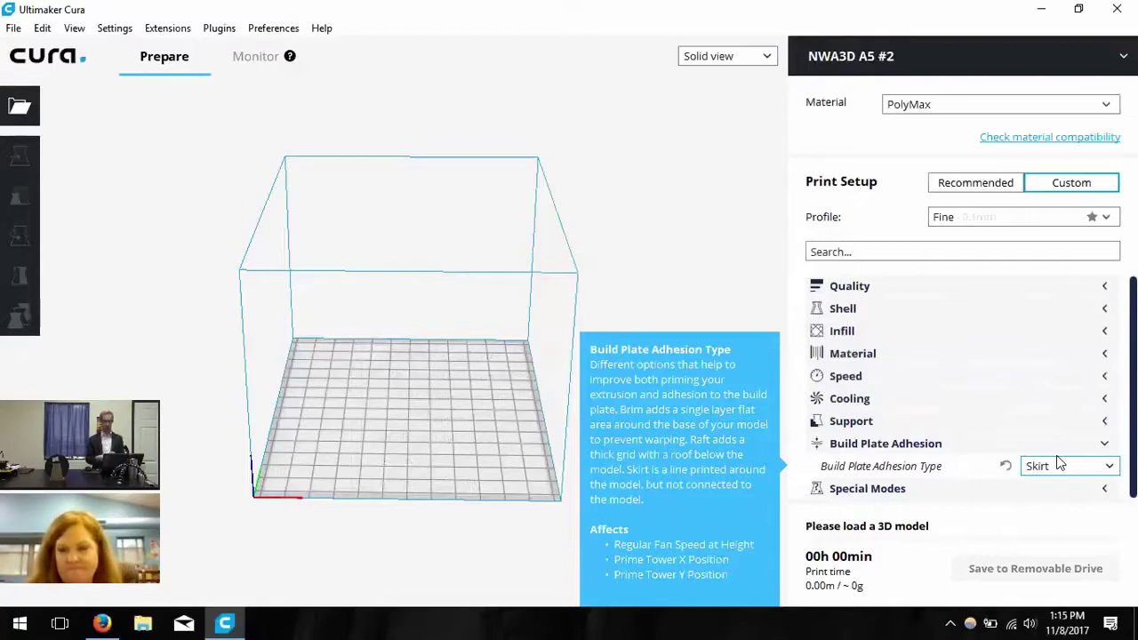
left_click(953, 445)
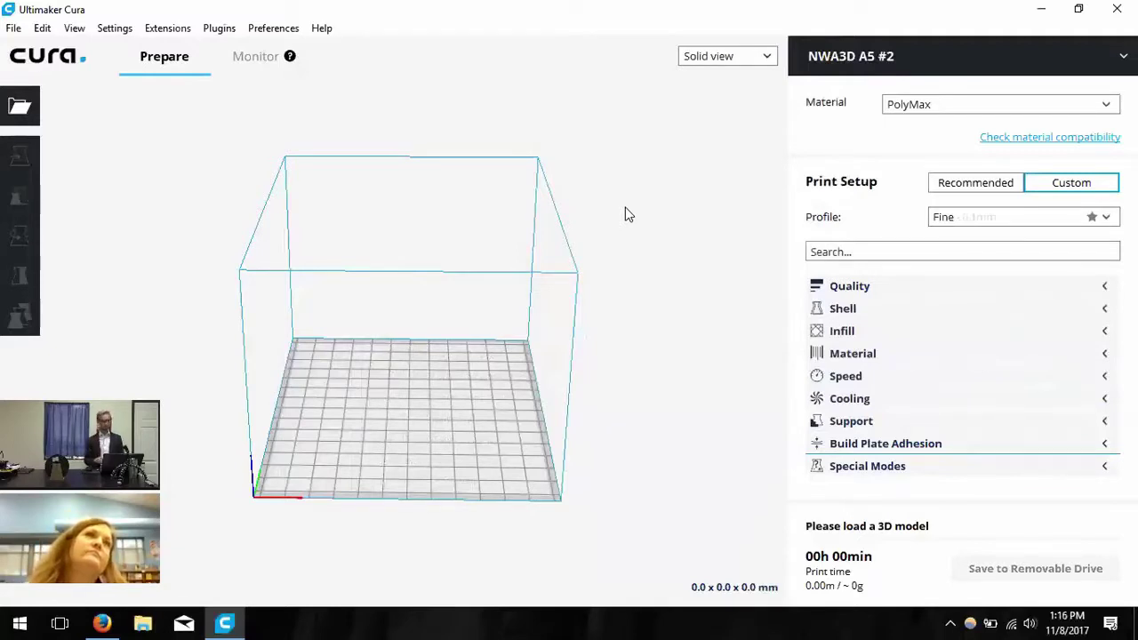
left_click(707, 57)
left_click(699, 74)
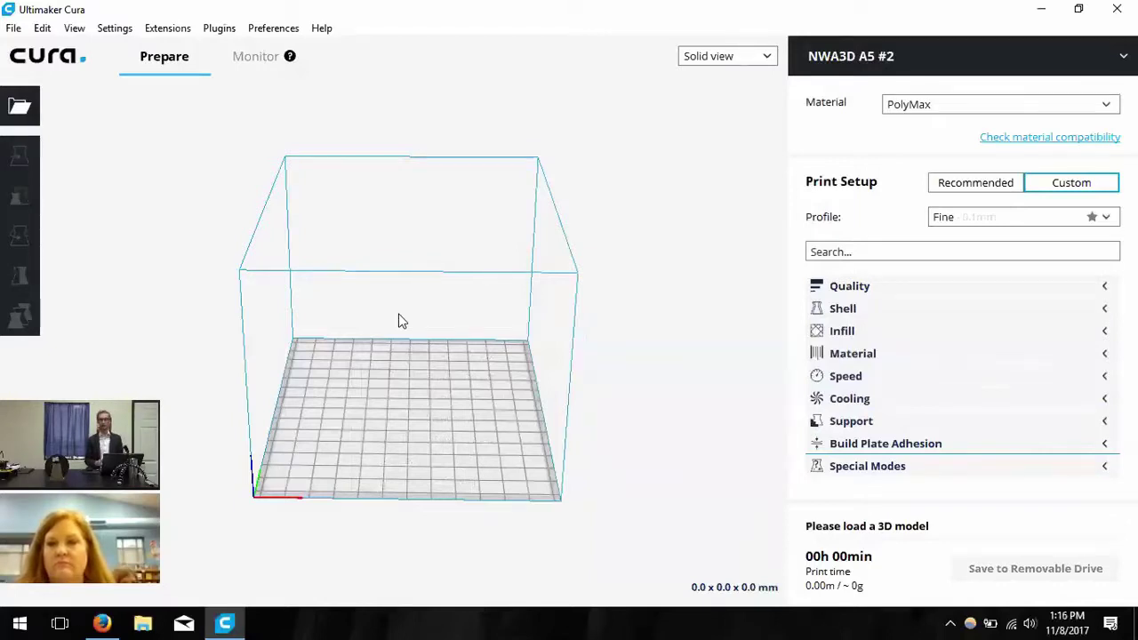
left_click(138, 622)
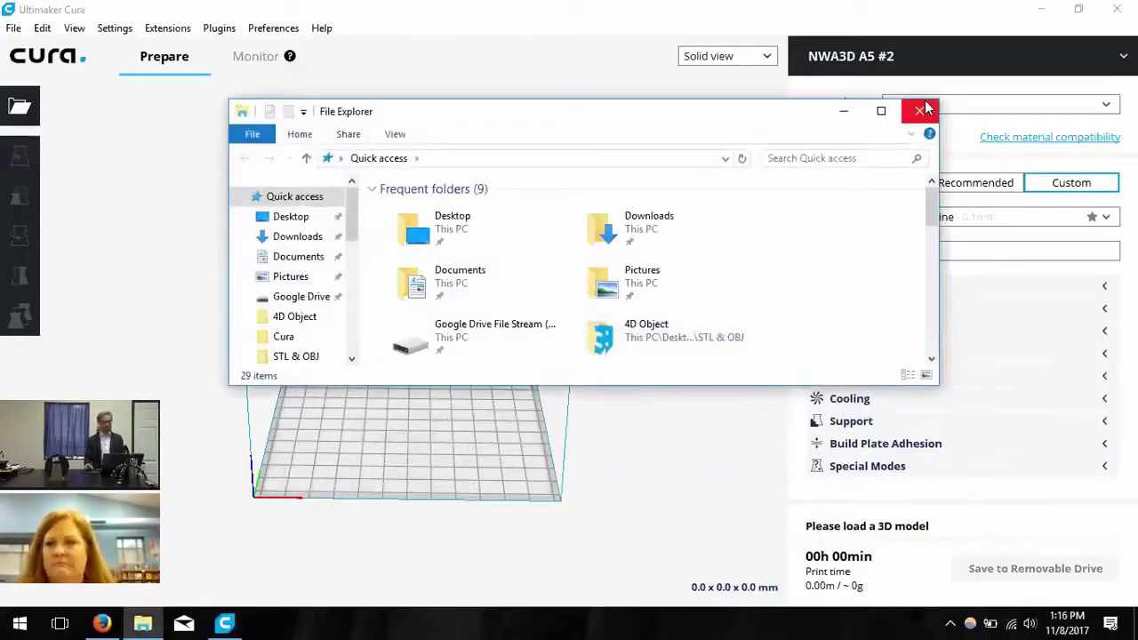
left_click(922, 110)
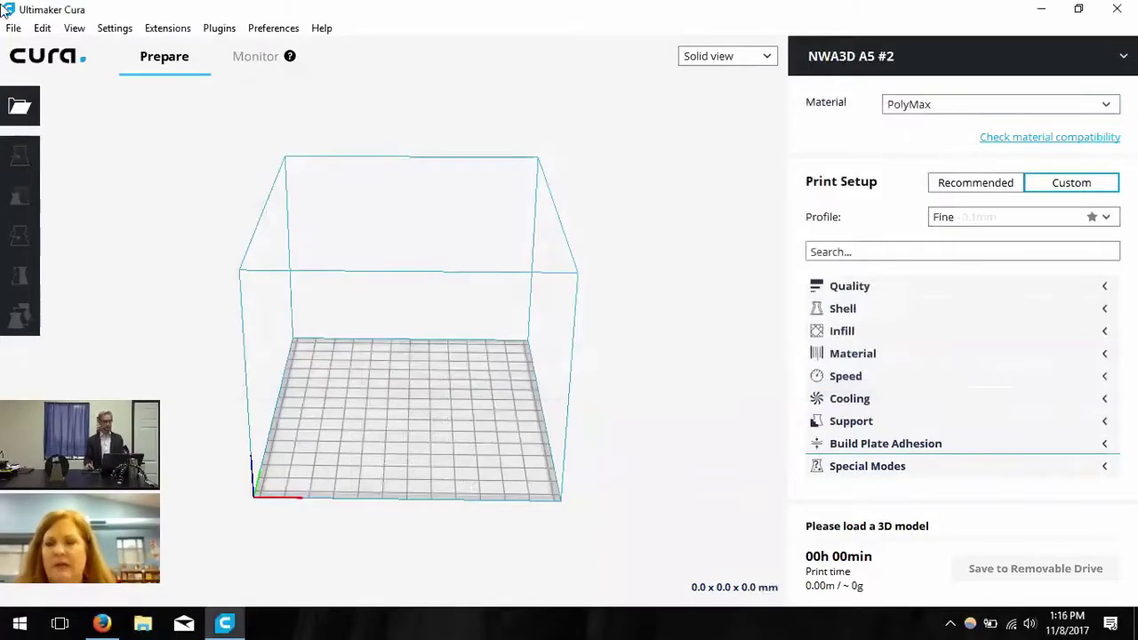
- Open Six Sided Dice (d6).stl from the STL files folder on NWA3D (E:)
left_click(20, 109)
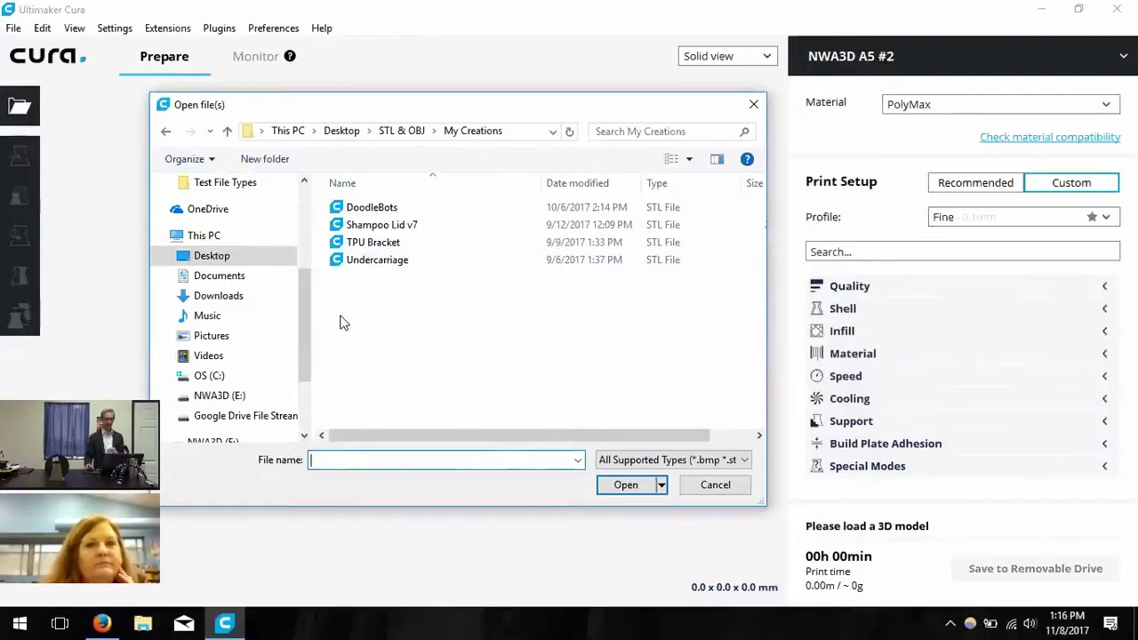
left_click_drag(301, 316, 308, 402)
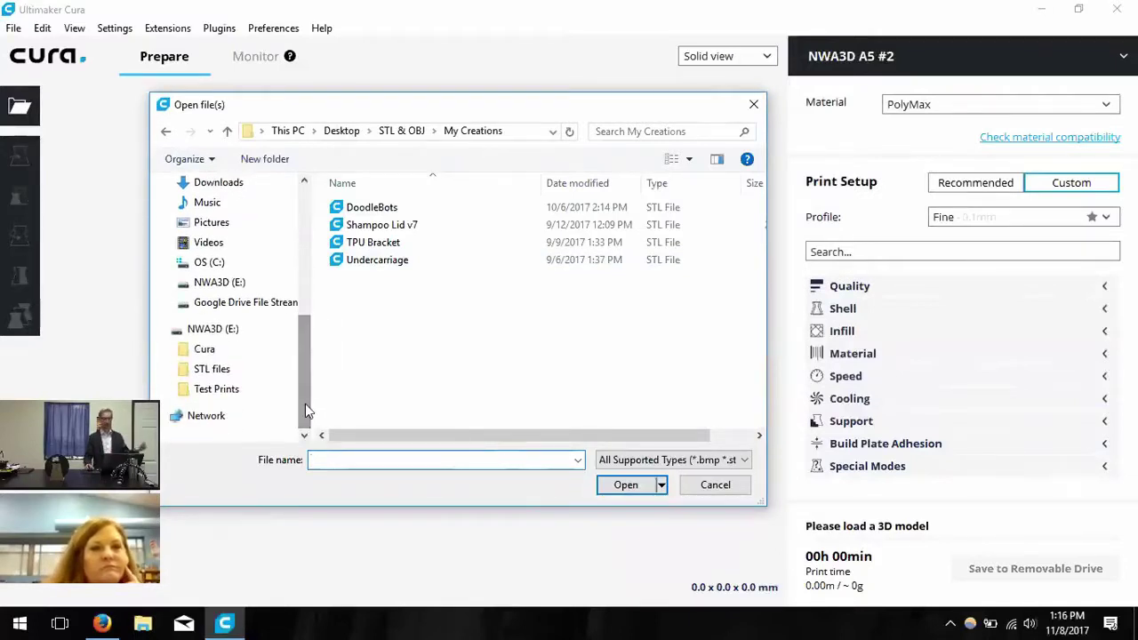
left_click(215, 283)
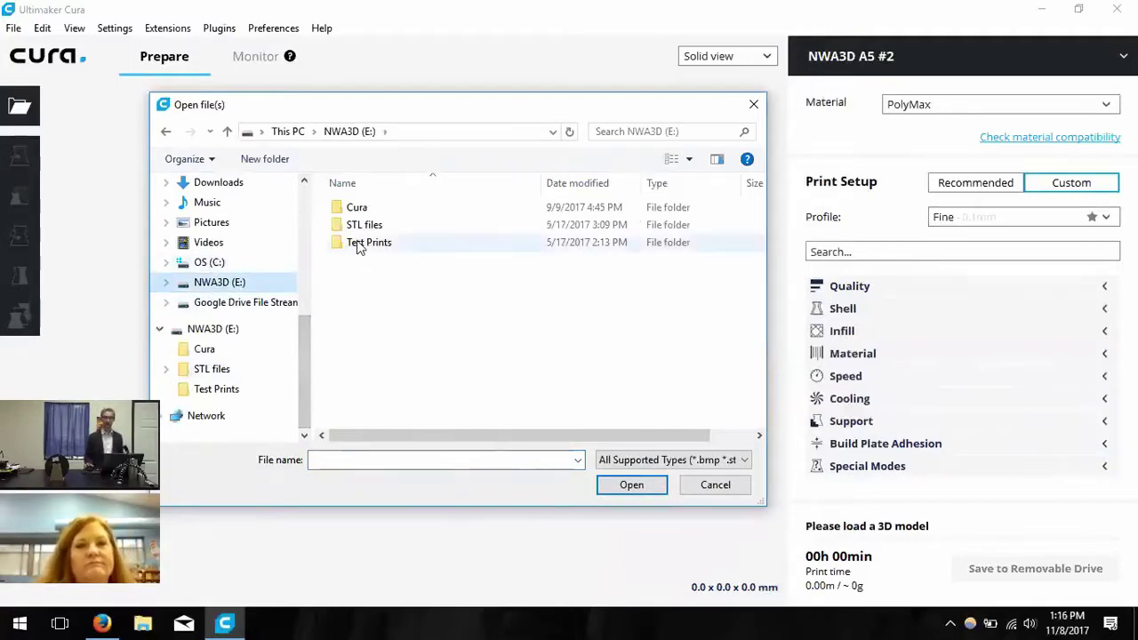
left_click(401, 225)
left_click(400, 225)
double_click(420, 241)
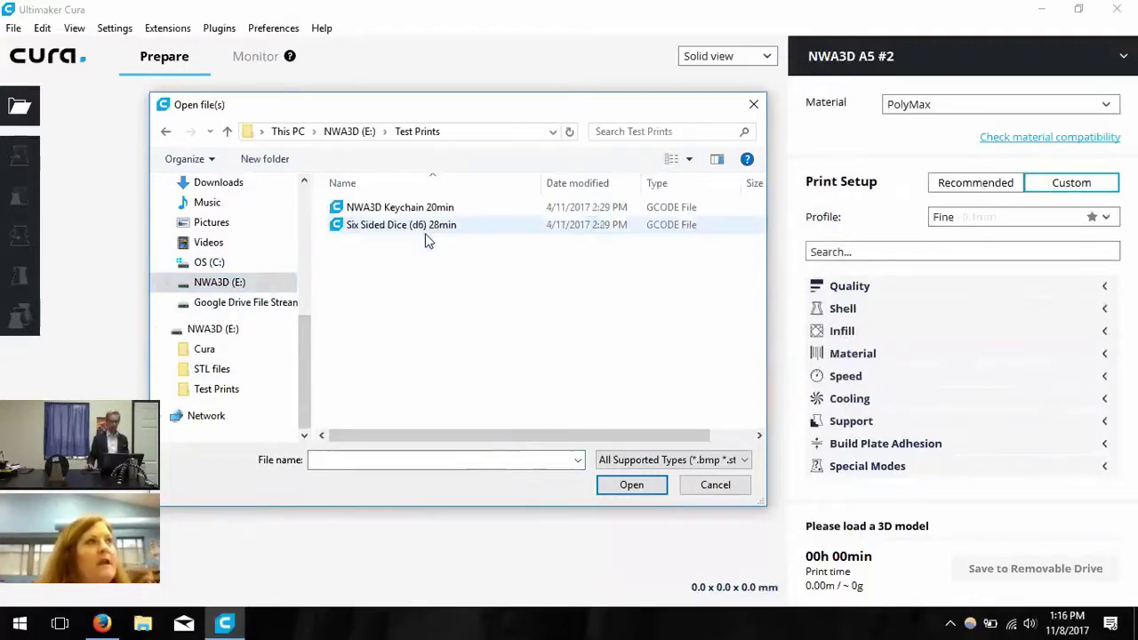
key("BackSpace")
double_click(392, 228)
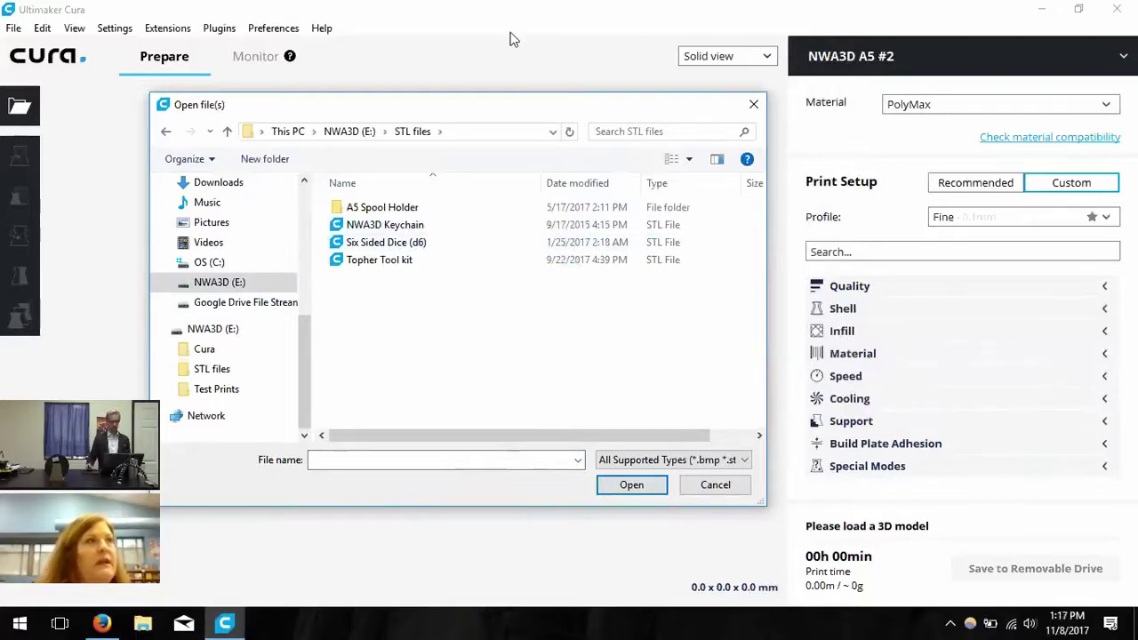
left_click(426, 244)
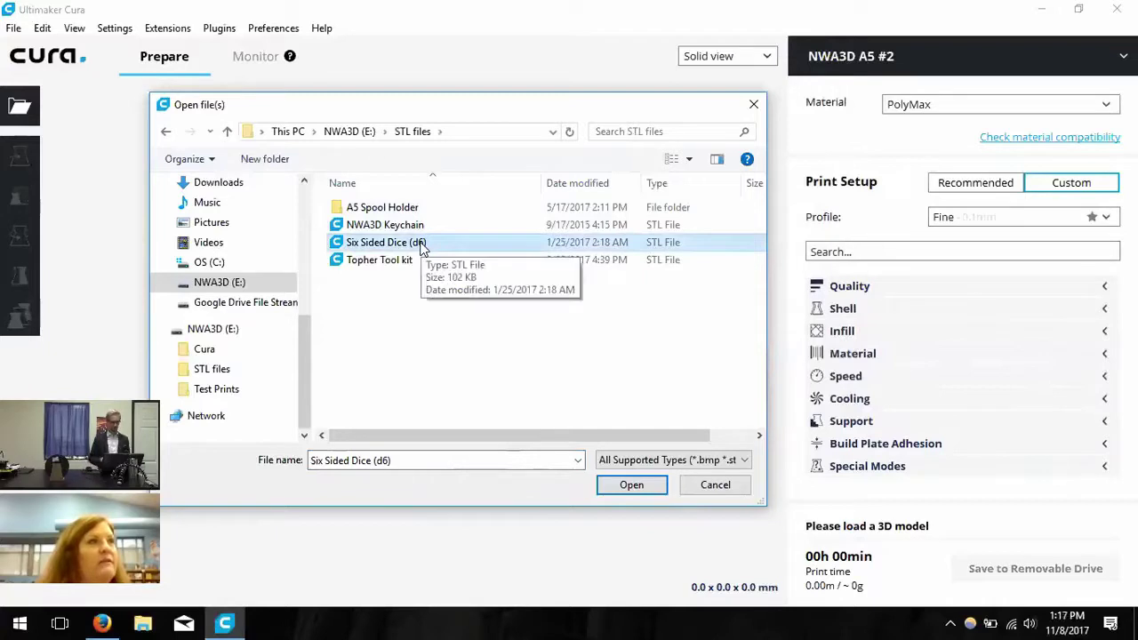
left_click(239, 282)
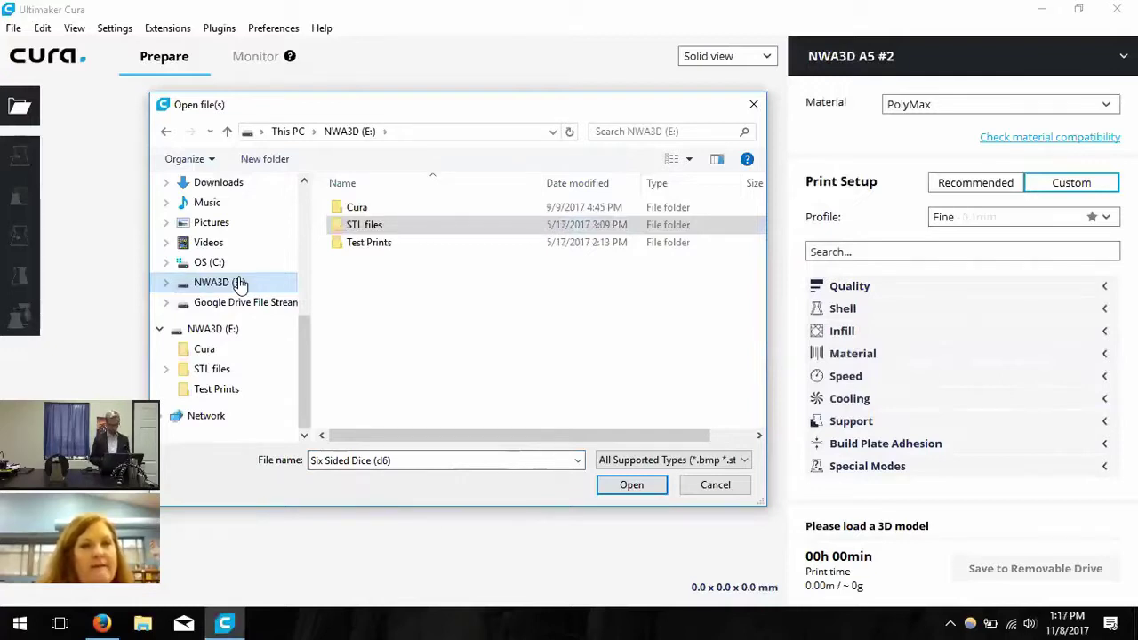
double_click(371, 226)
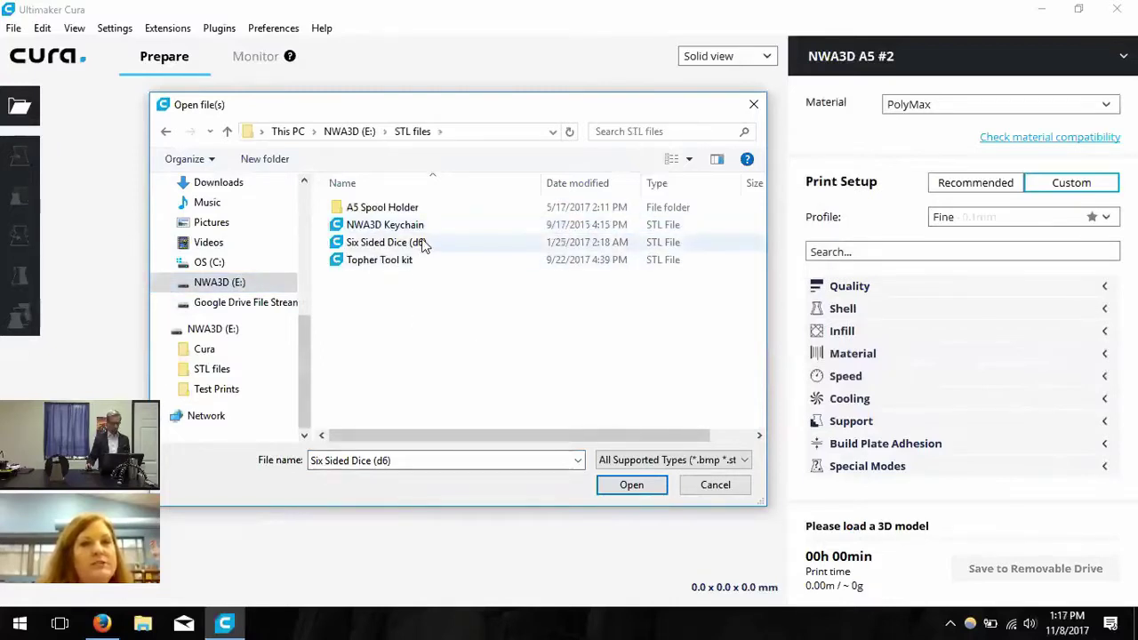
double_click(423, 244)
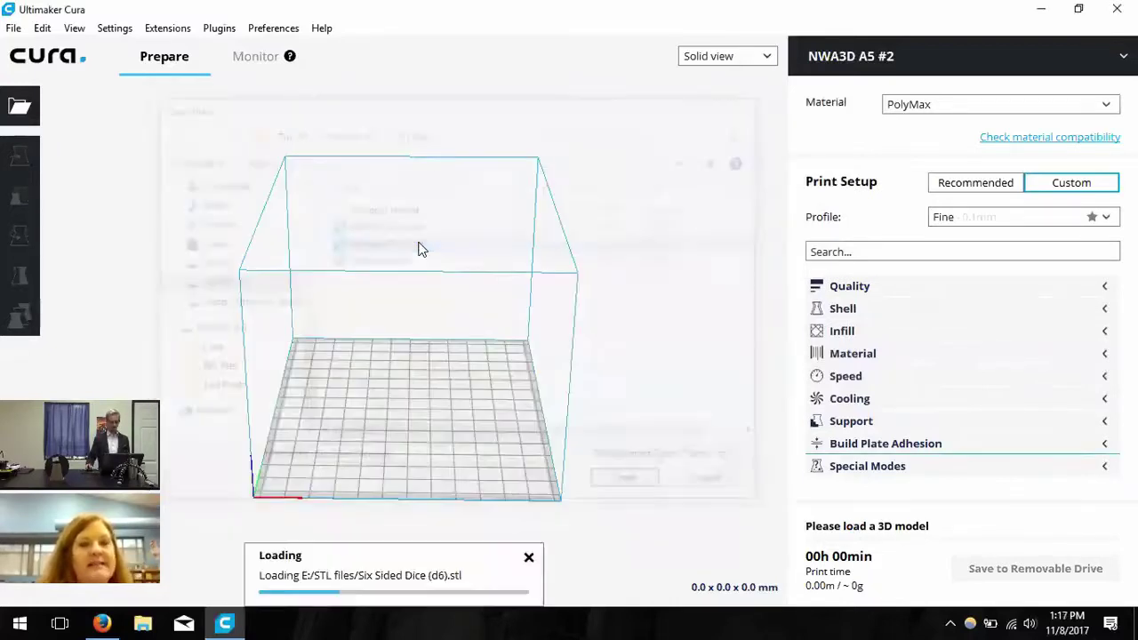
- Orbit and zoom around the build plate to inspect the sliced 16 mm dice from several angles
right_click_drag(470, 447, 599, 407)
scroll(425, 372, "up", 3)
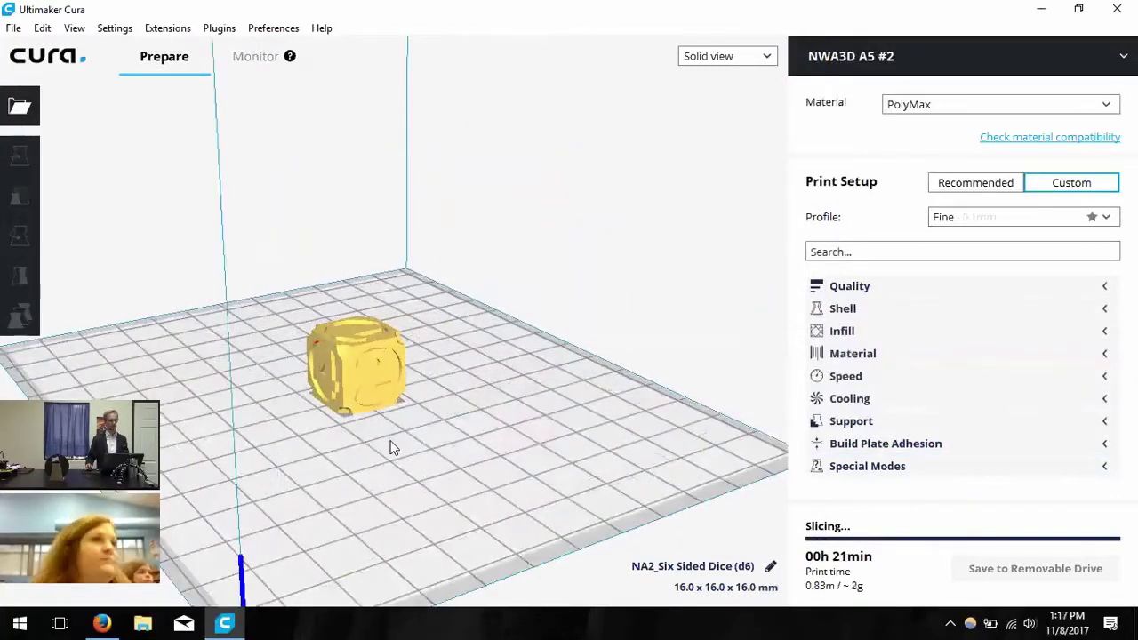
scroll(481, 375, "up", 2)
right_click_drag(482, 375, 445, 401)
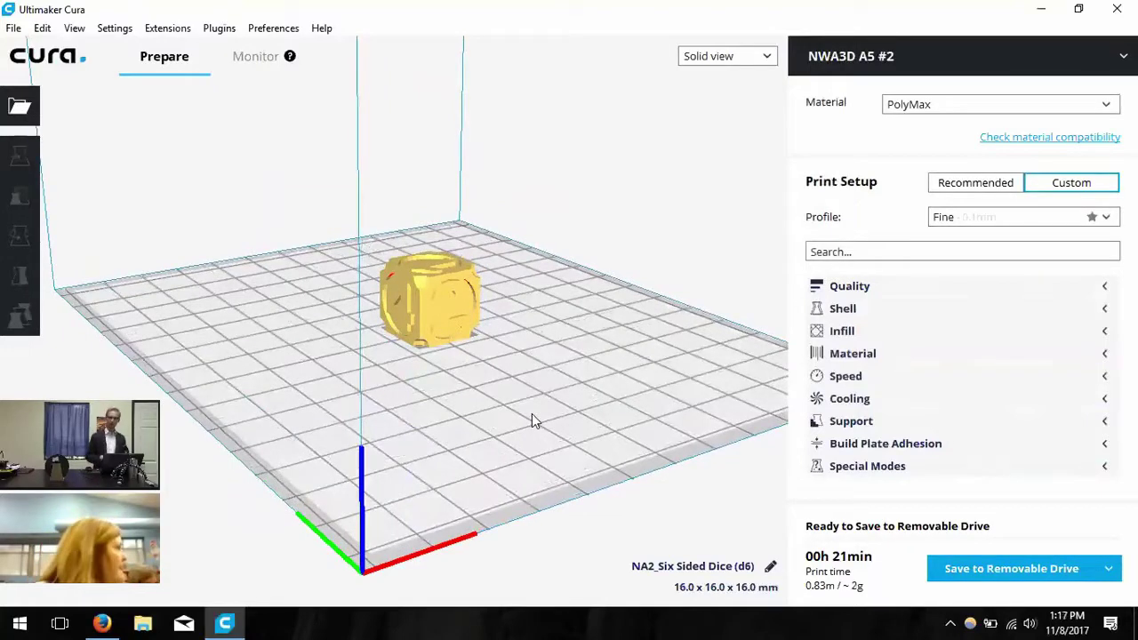
right_click_drag(532, 413, 267, 373)
mouse_move(468, 401)
right_mouse_down()
mouse_move(220, 411)
mouse_move(223, 400)
mouse_move(422, 419)
mouse_move(498, 407)
mouse_move(320, 434)
mouse_move(124, 418)
mouse_move(729, 382)
mouse_move(343, 358)
mouse_move(89, 384)
mouse_move(674, 373)
mouse_move(474, 412)
right_mouse_up()
scroll(511, 359, "down", 10)
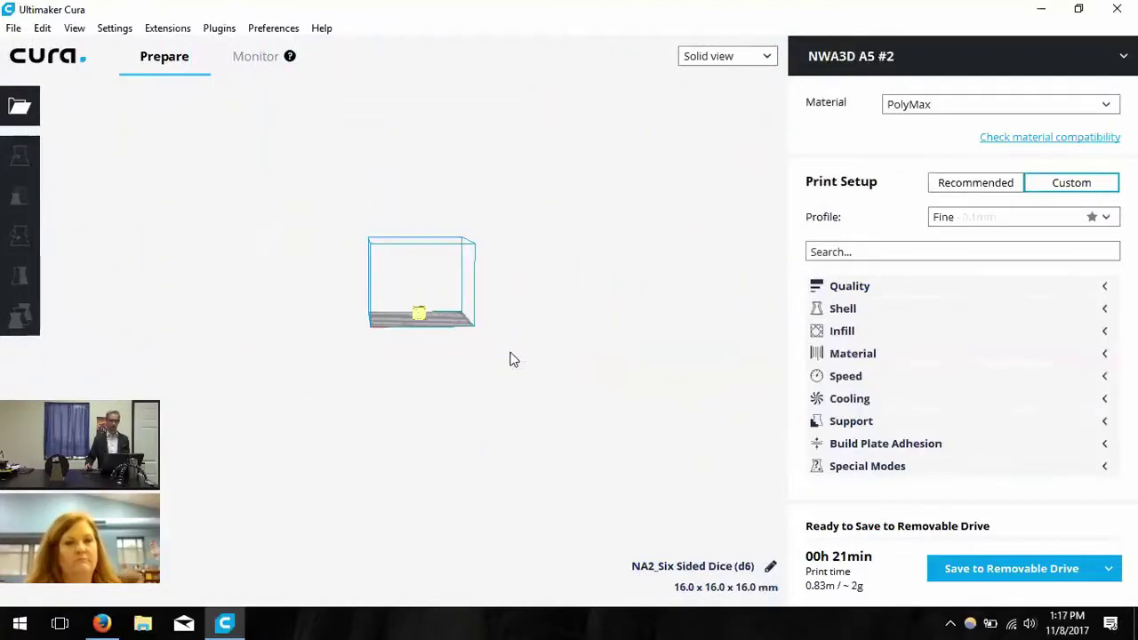
scroll(454, 317, "up", 10)
scroll(454, 311, "down", 6)
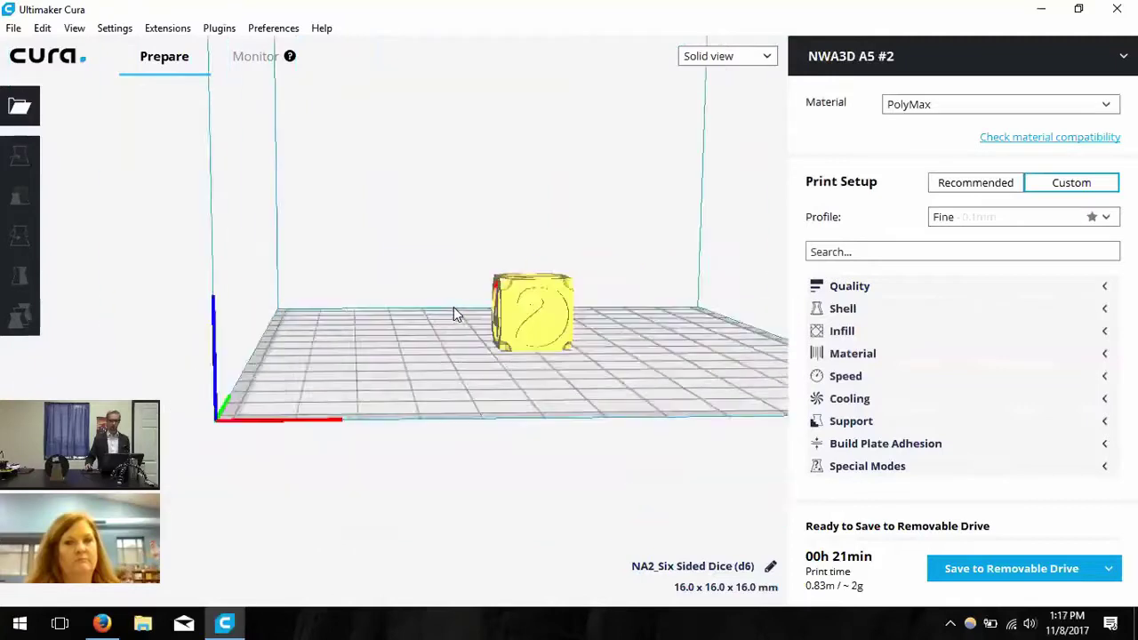
scroll(454, 307, "down", 2)
scroll(373, 347, "up", 8)
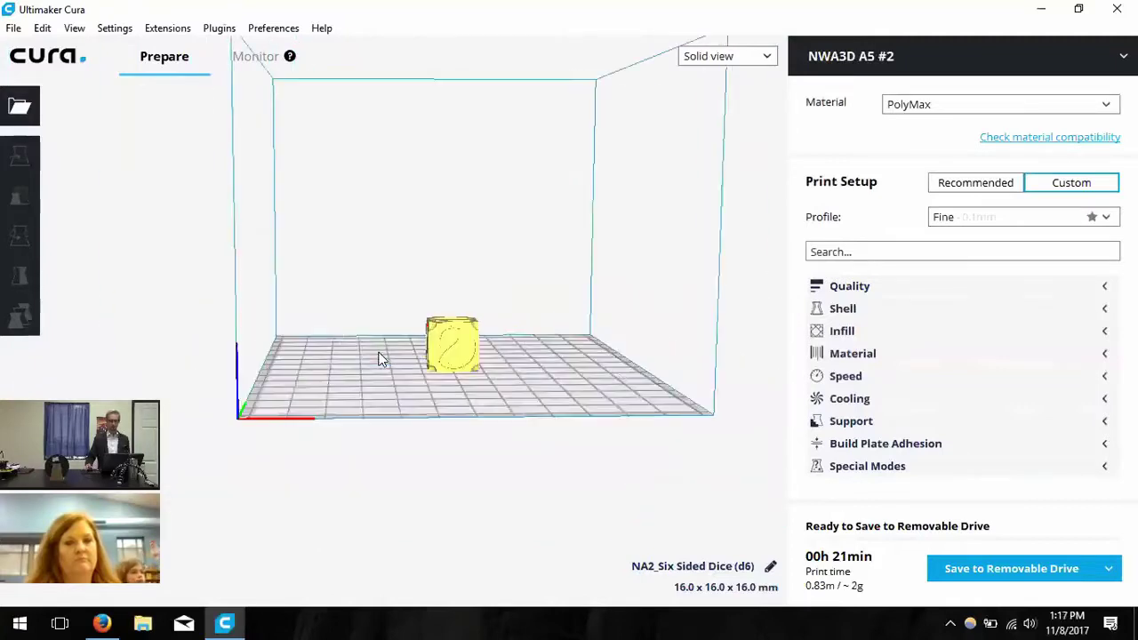
right_click_drag(392, 392, 478, 433)
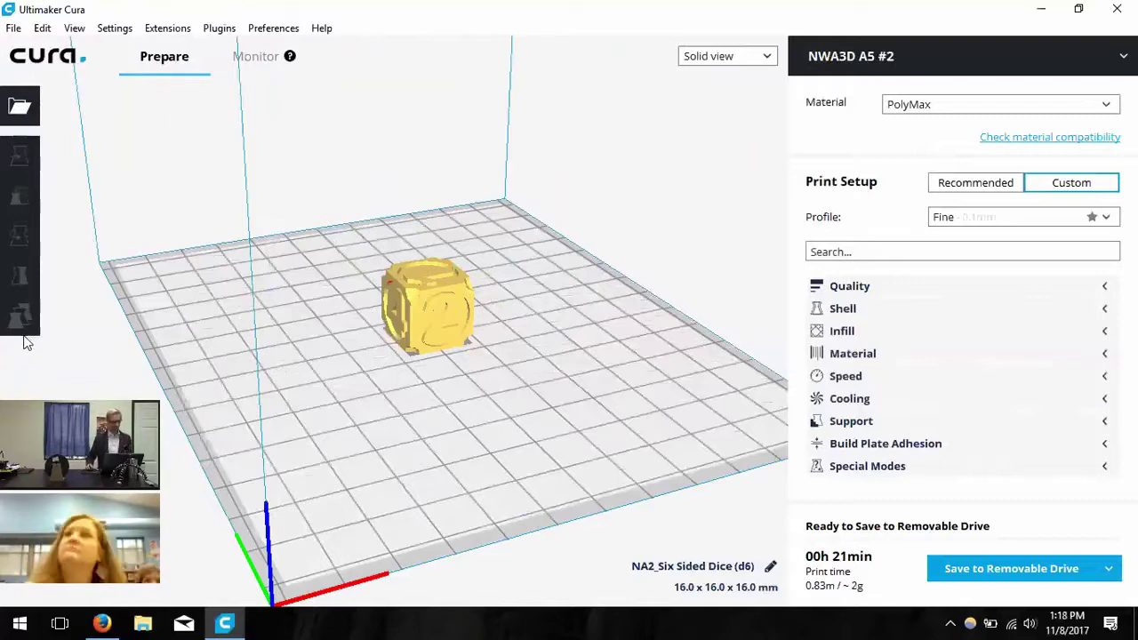
left_click(400, 294)
left_click(522, 450)
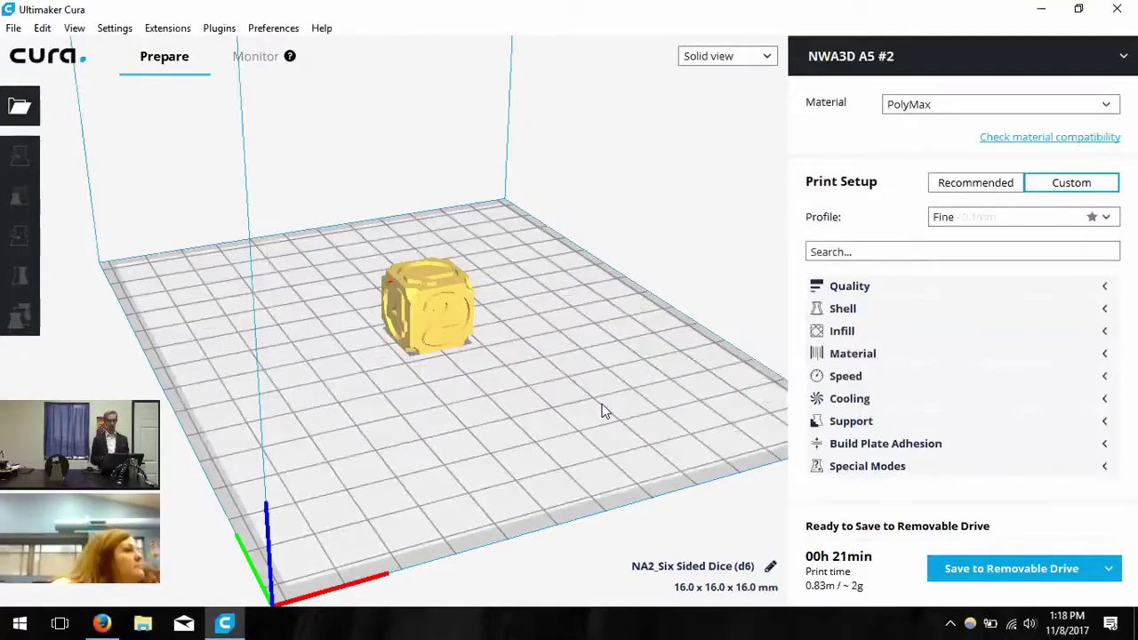
- Drag the dice to the plate's left edge, then back to X -46.151, Y 4.411
left_click_drag(430, 299, 201, 340)
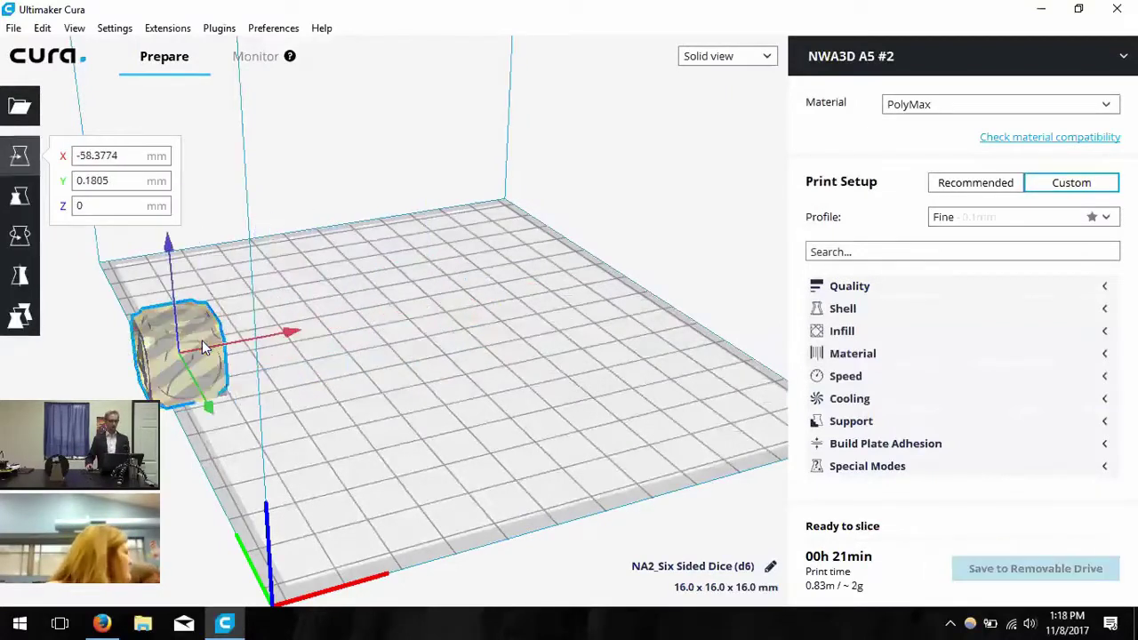
right_click_drag(562, 404, 435, 414)
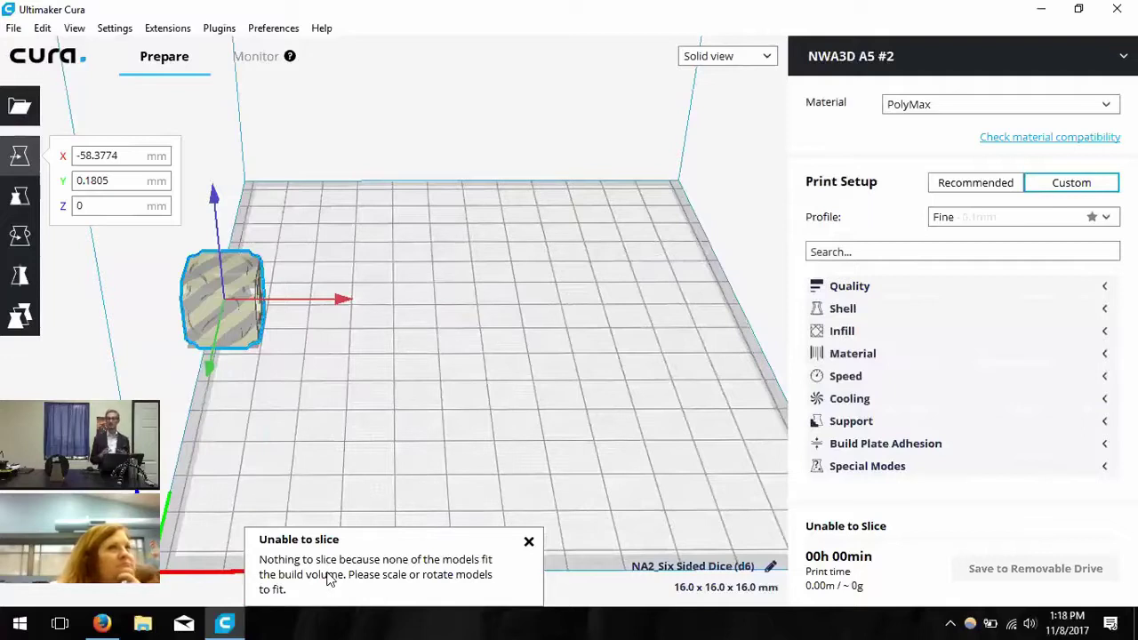
left_click_drag(241, 322, 295, 331)
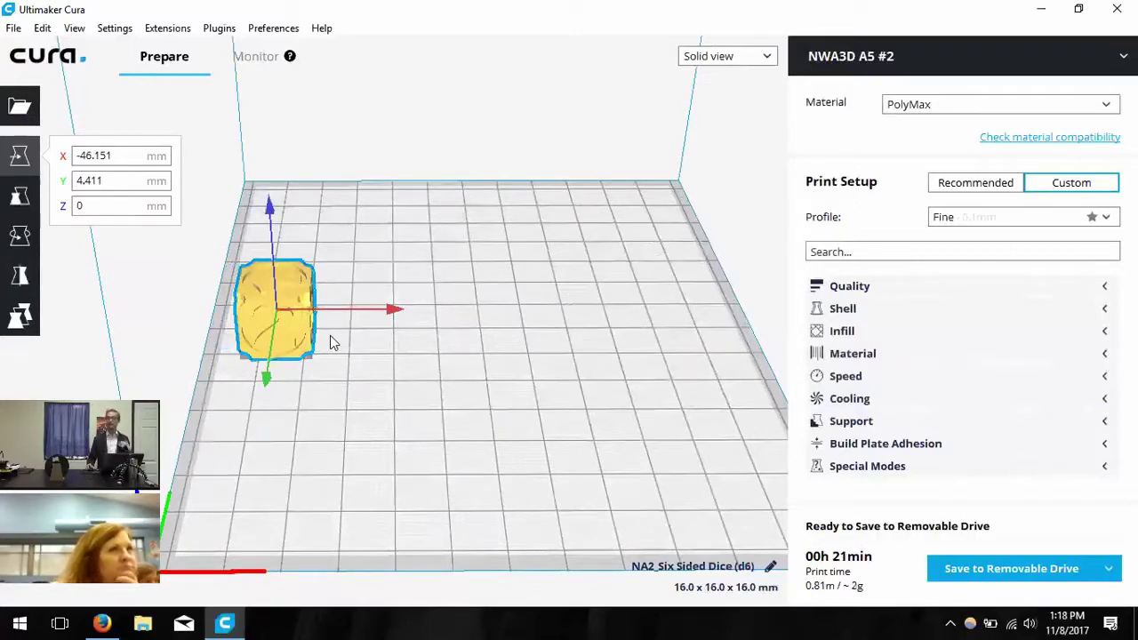
- Move the dice, then center it on the build plate at X 0, Y 0 via Center Selected Model
left_click_drag(297, 335, 401, 333)
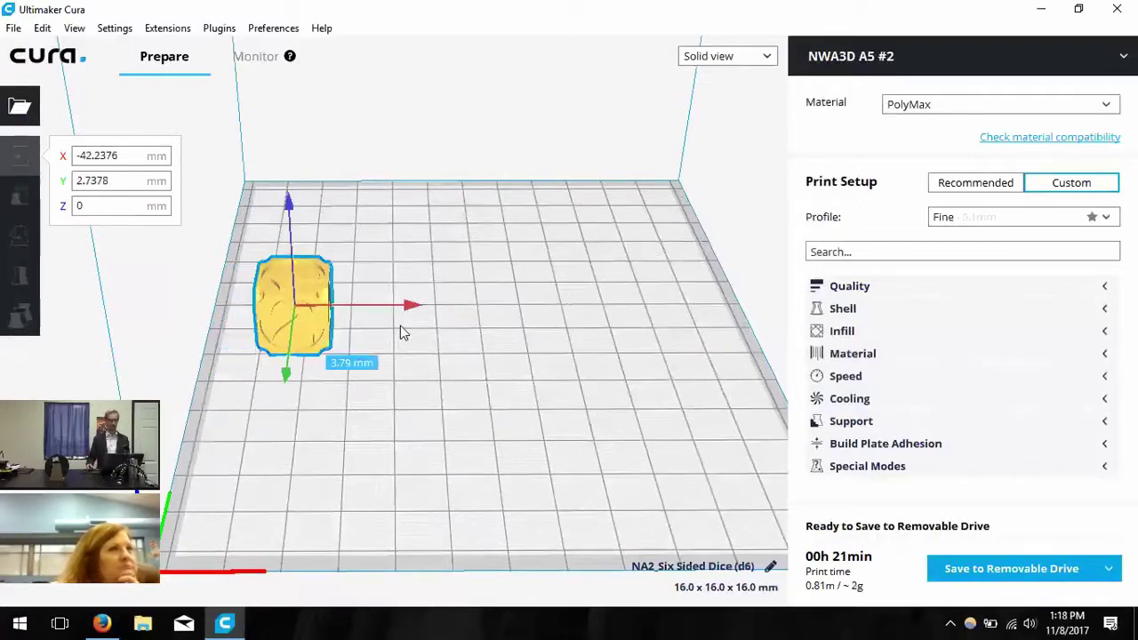
right_click(369, 339)
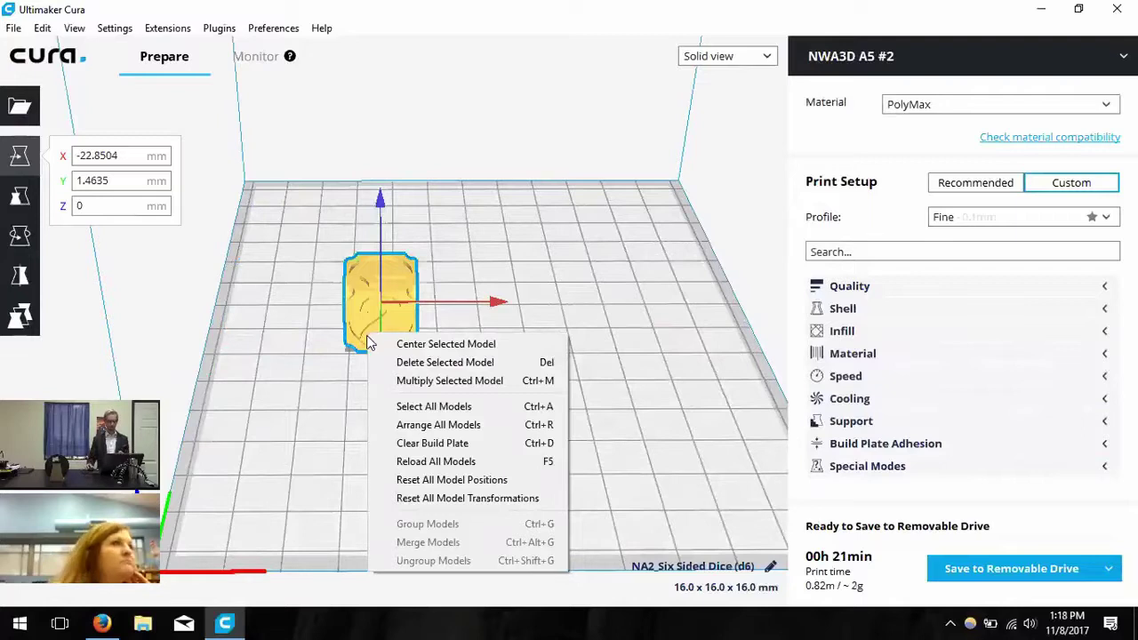
left_click(392, 344)
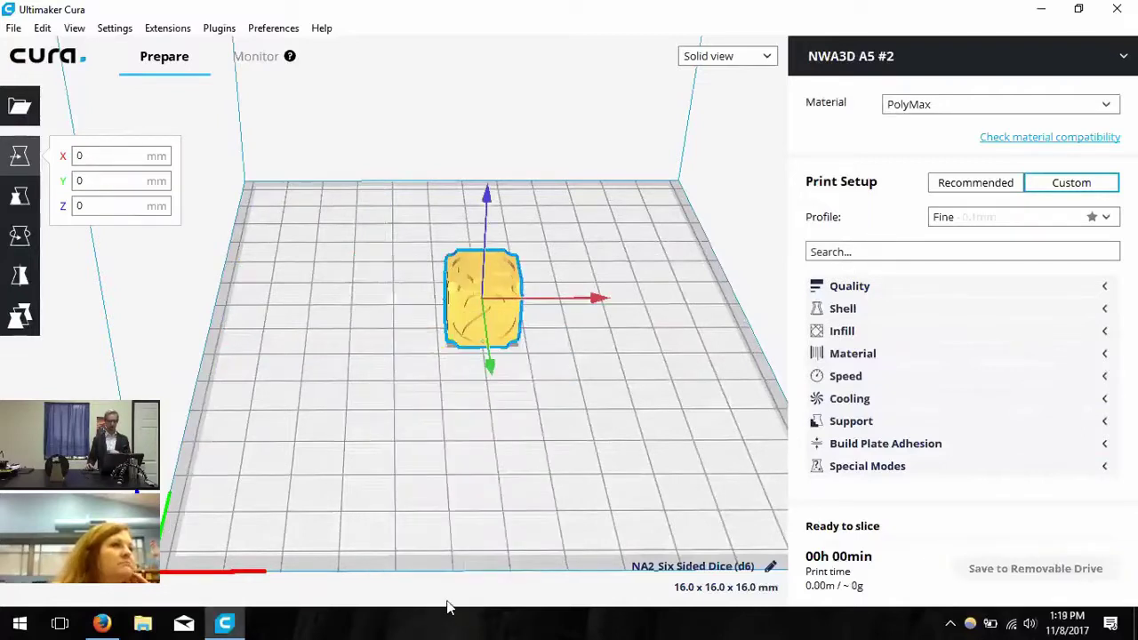
left_click(474, 368)
left_click(483, 307)
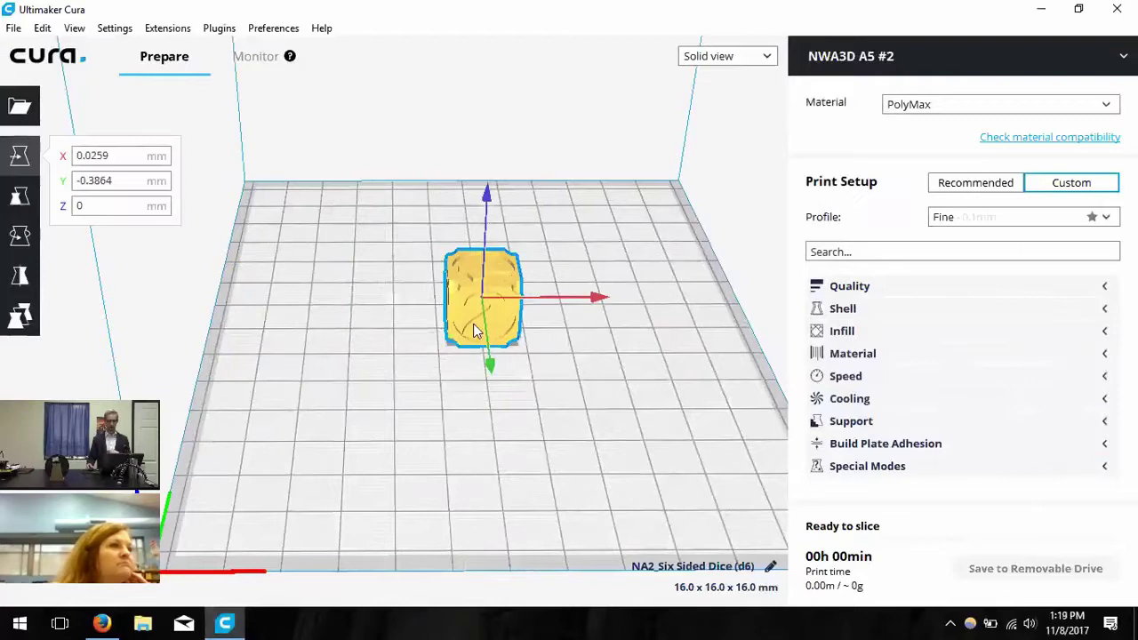
right_click(502, 300)
left_click(514, 303)
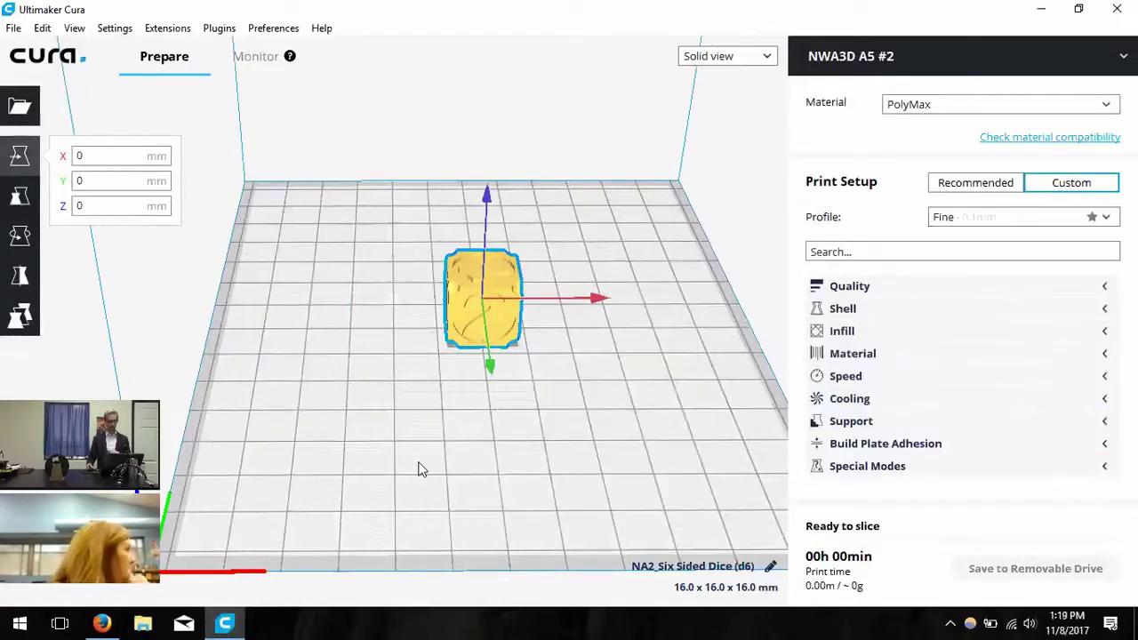
- Orbit and zoom out to see the centred dice within the whole build volume
right_click_drag(417, 473, 461, 387)
scroll(380, 469, "down", 5)
right_click_drag(385, 412, 234, 254)
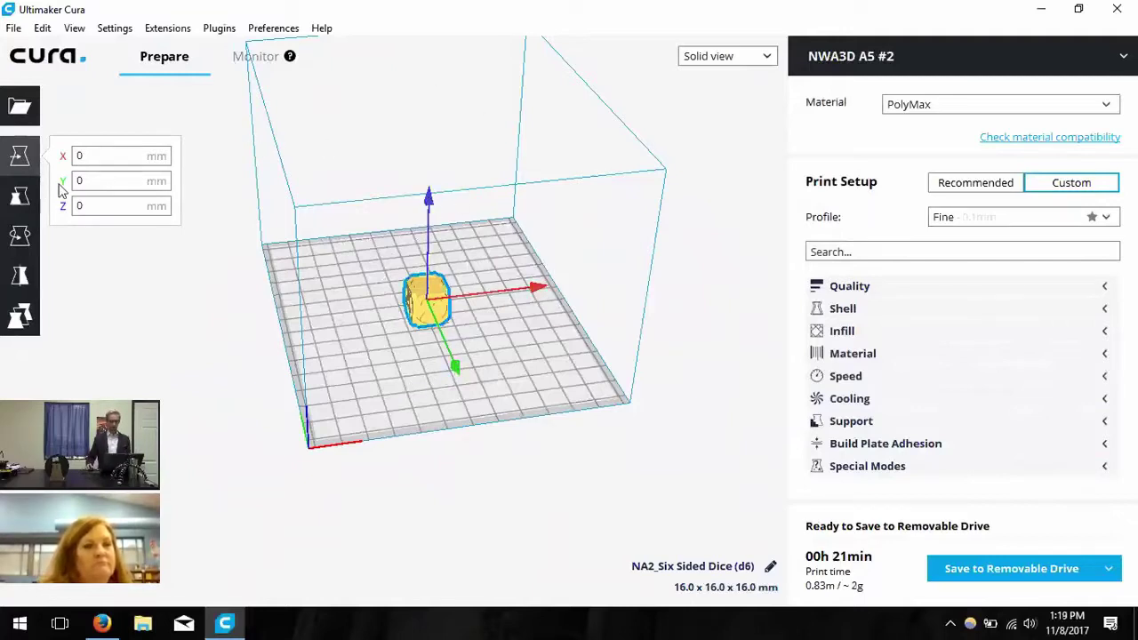
- Scale the dice uniformly to 200% X scale, enlarging it to 32 mm per side
left_click(22, 197)
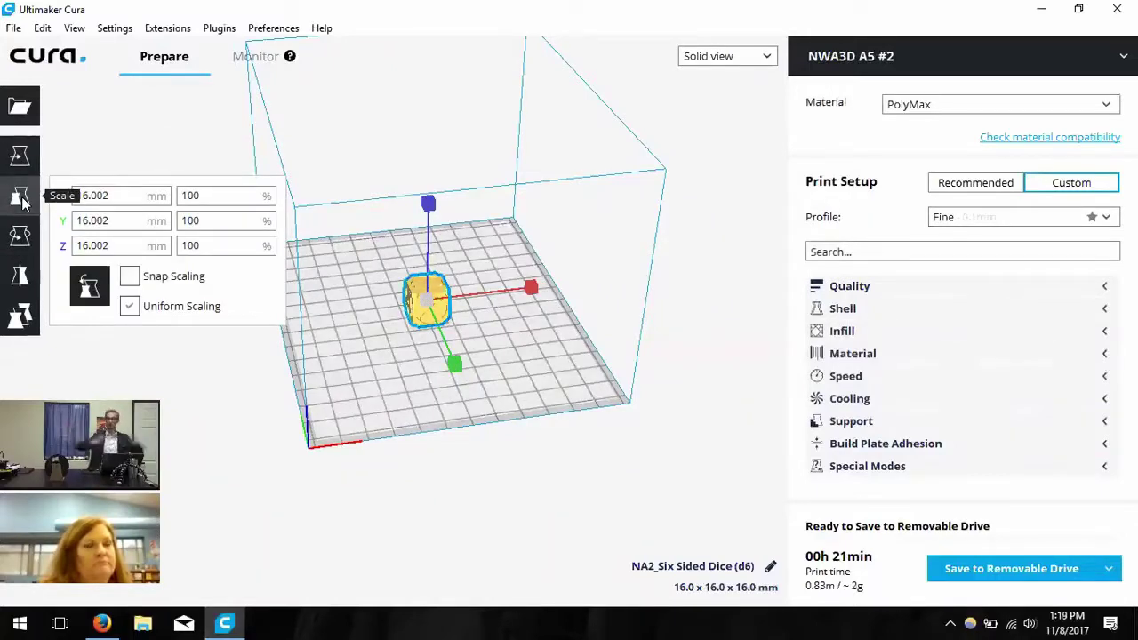
double_click(223, 195)
type("200")
key("Return")
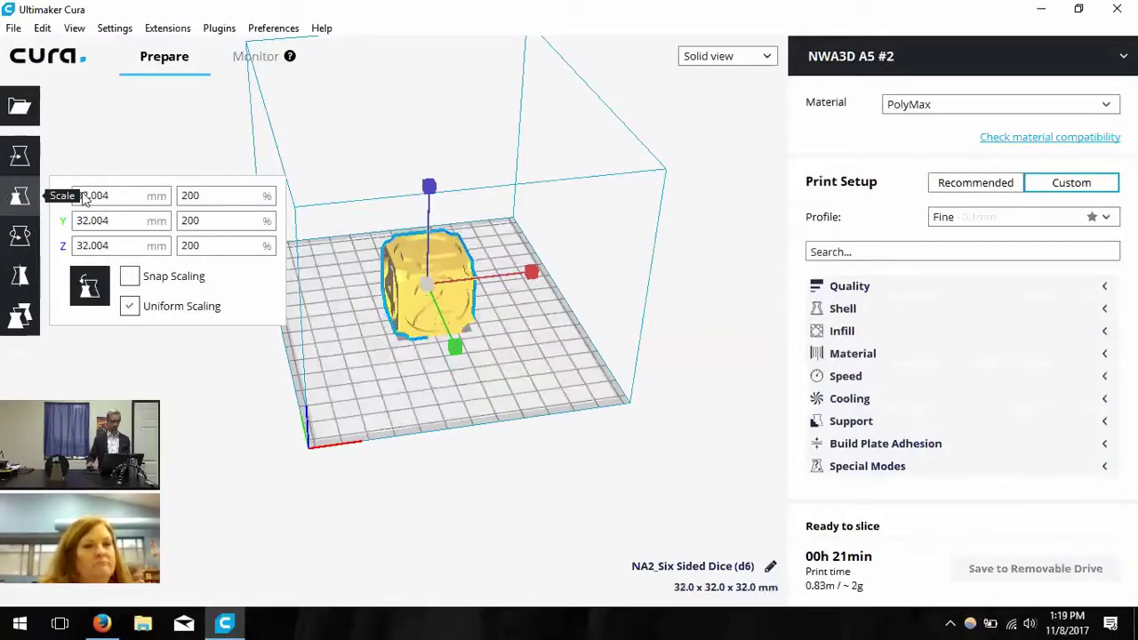
left_click(555, 338)
right_click_drag(514, 354, 473, 305)
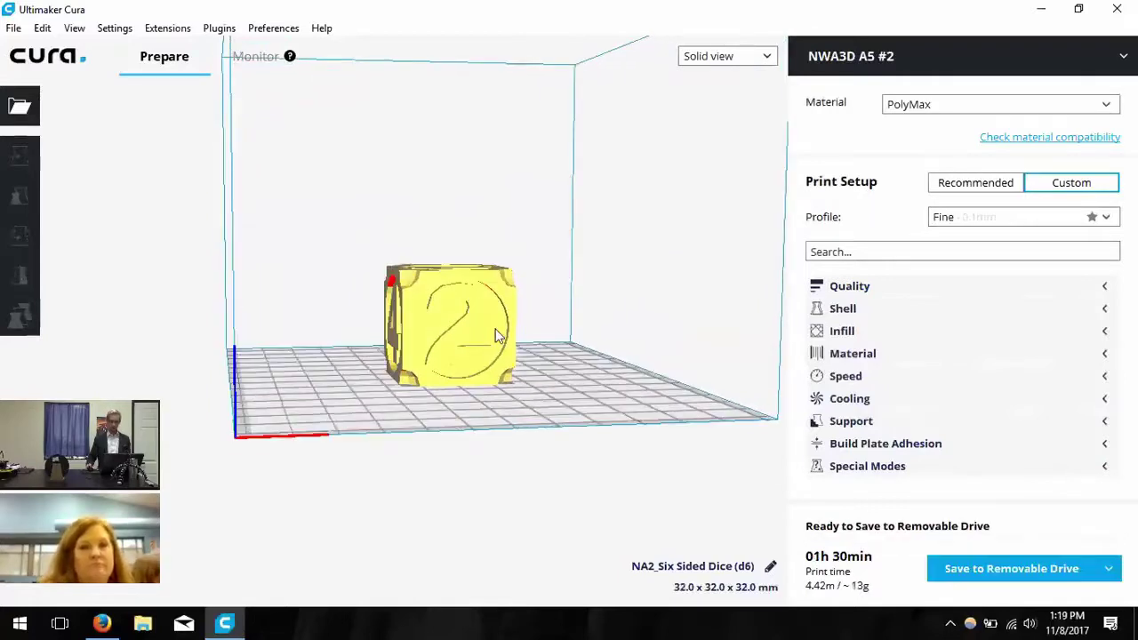
right_click_drag(476, 392, 445, 513)
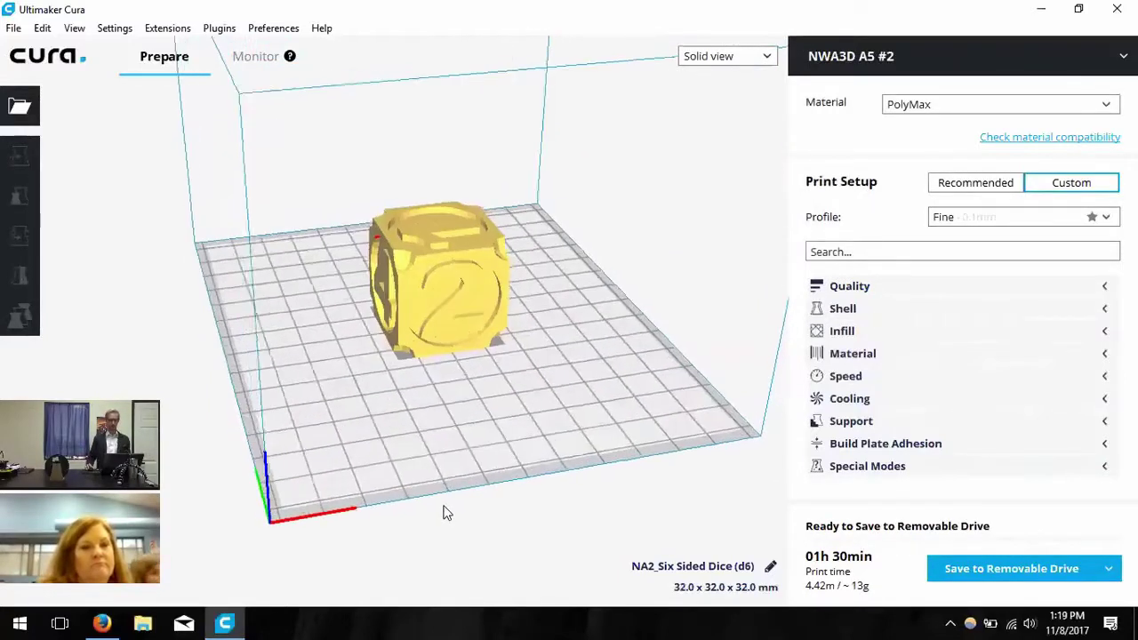
- Set the dice's X scale back to 100% so it is 16 mm per side and re-slices
left_click(459, 280)
double_click(242, 195)
type("100")
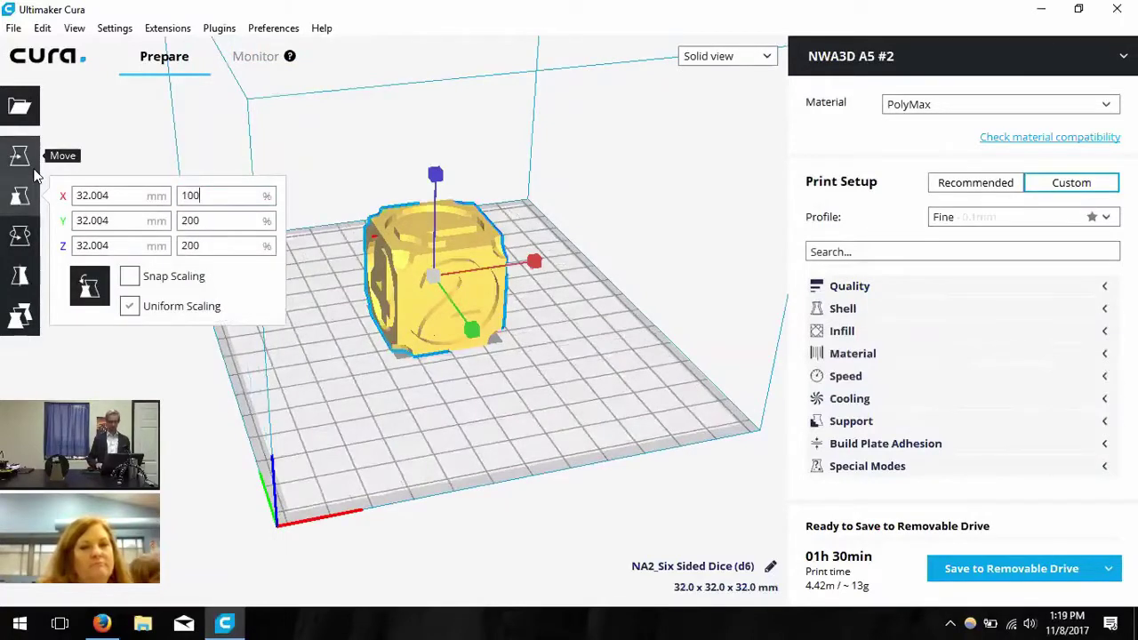
left_click(687, 357)
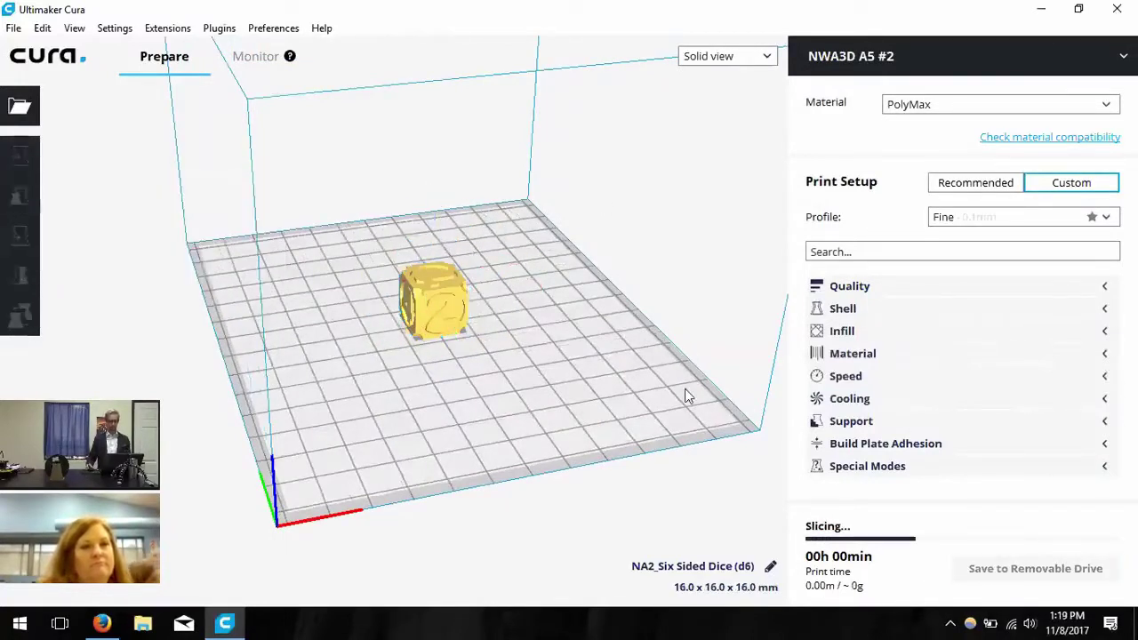
left_click(453, 314)
left_click(18, 236)
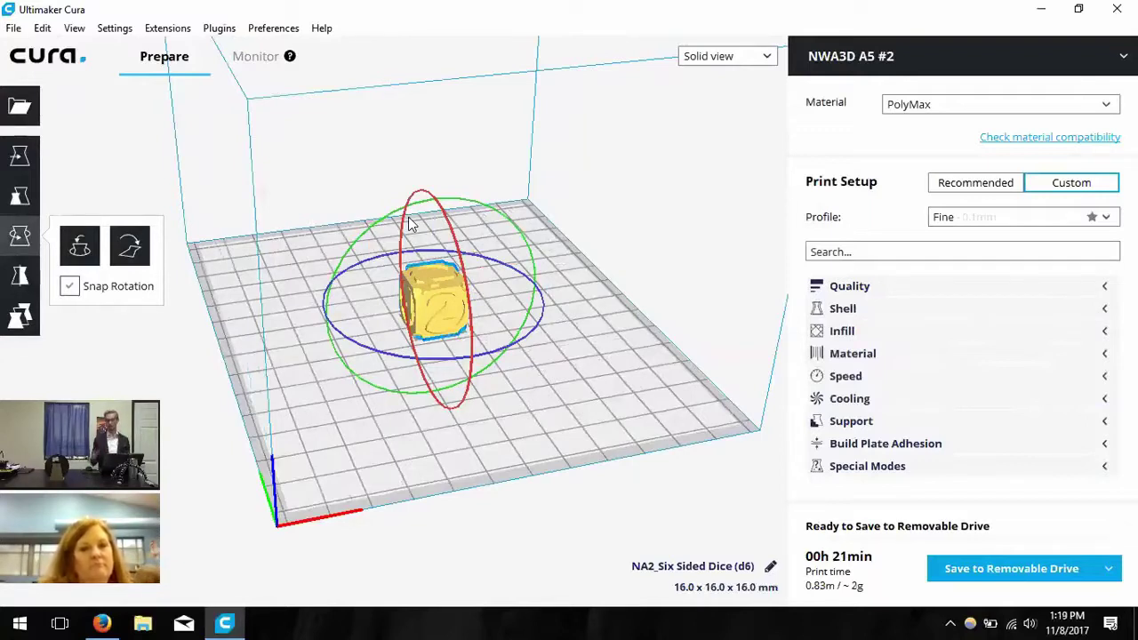
- Tip the dice 45 degrees on its rotation ring, then turn it back square at 16×16×16 mm
left_click(477, 203)
left_click_drag(477, 203, 347, 189)
right_click_drag(569, 360, 658, 364)
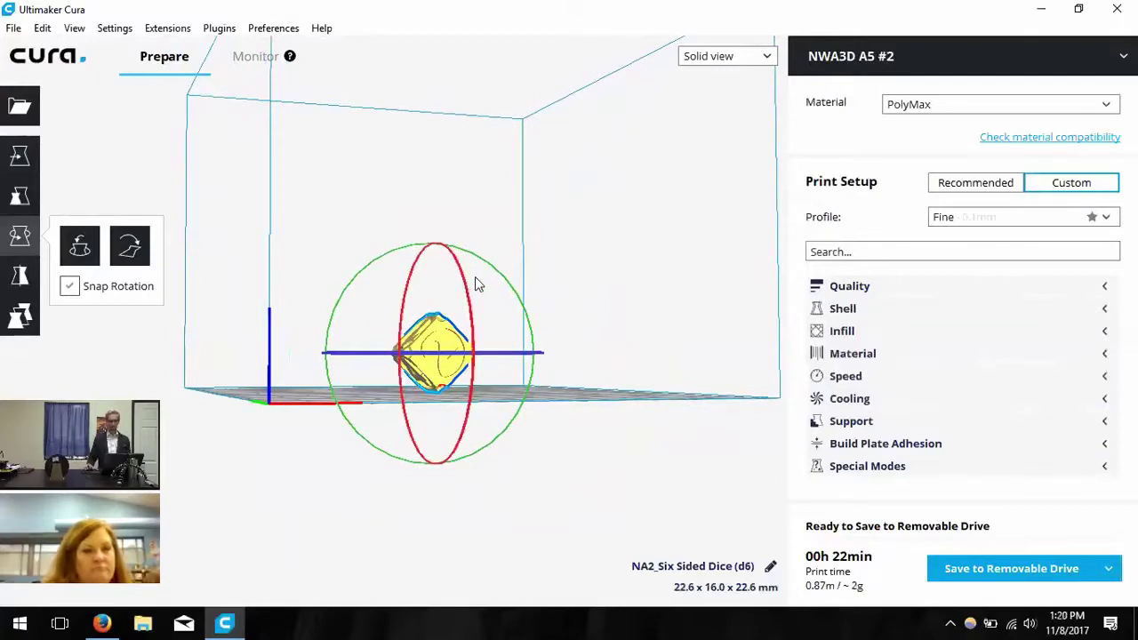
left_click_drag(478, 275, 591, 414)
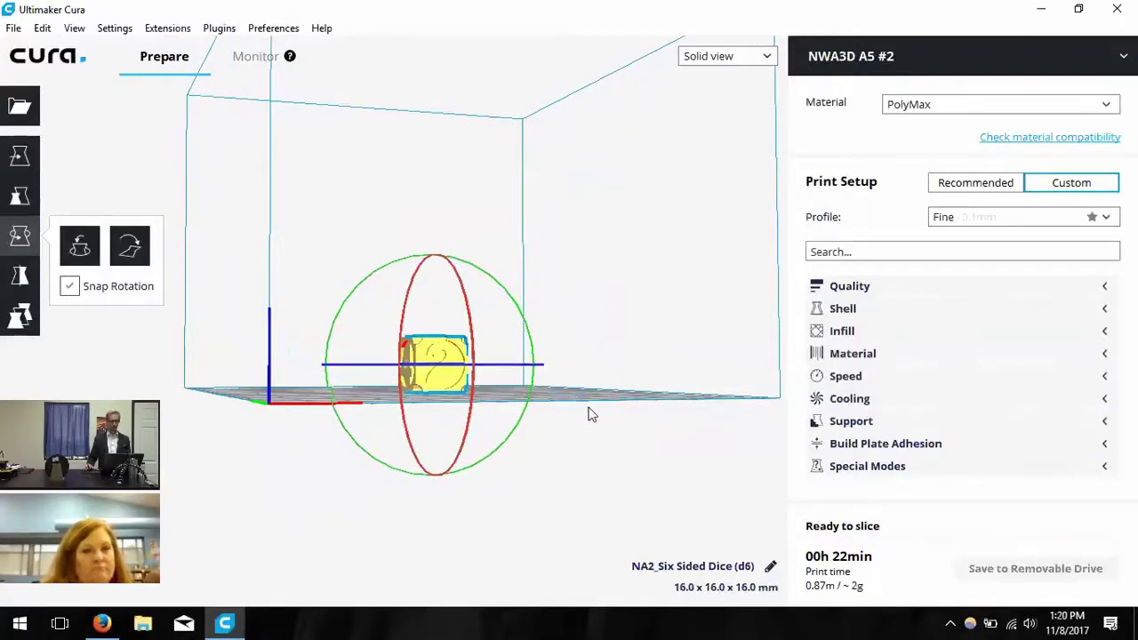
right_click_drag(557, 474, 521, 493)
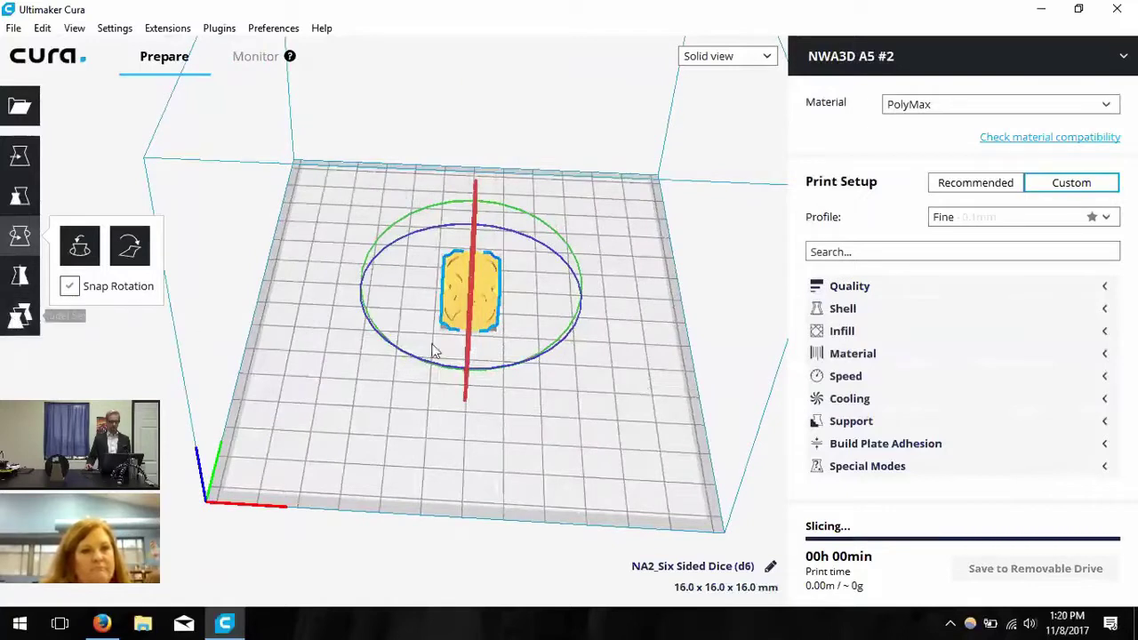
left_click(627, 427)
right_click_drag(627, 427, 478, 331)
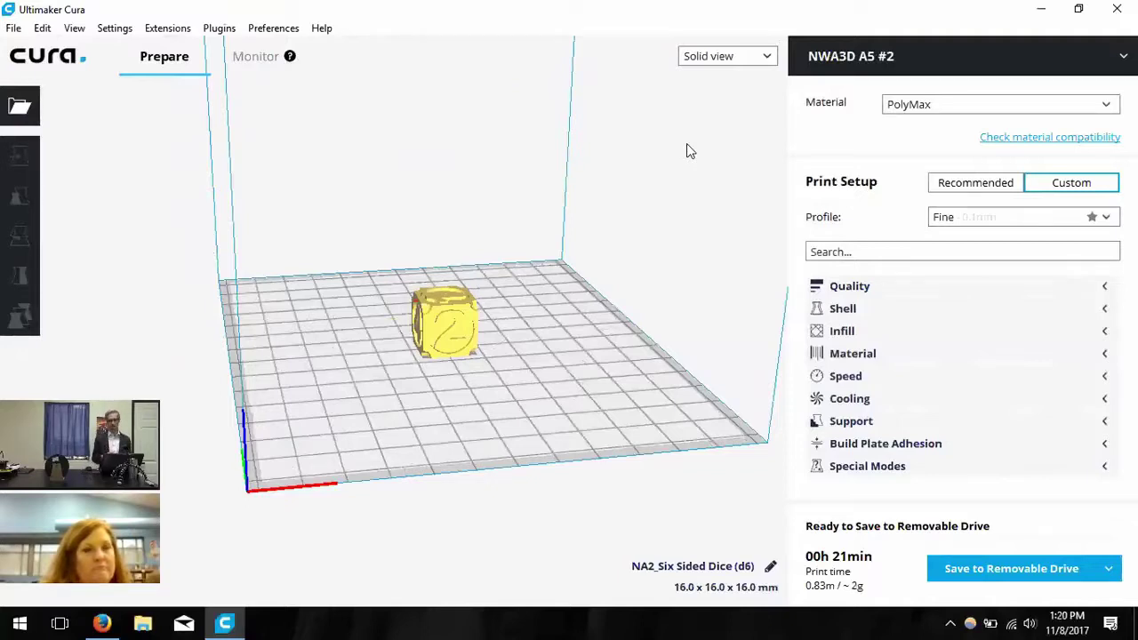
- Switch to Layer view and zoom and orbit around the sliced dice
left_click(741, 57)
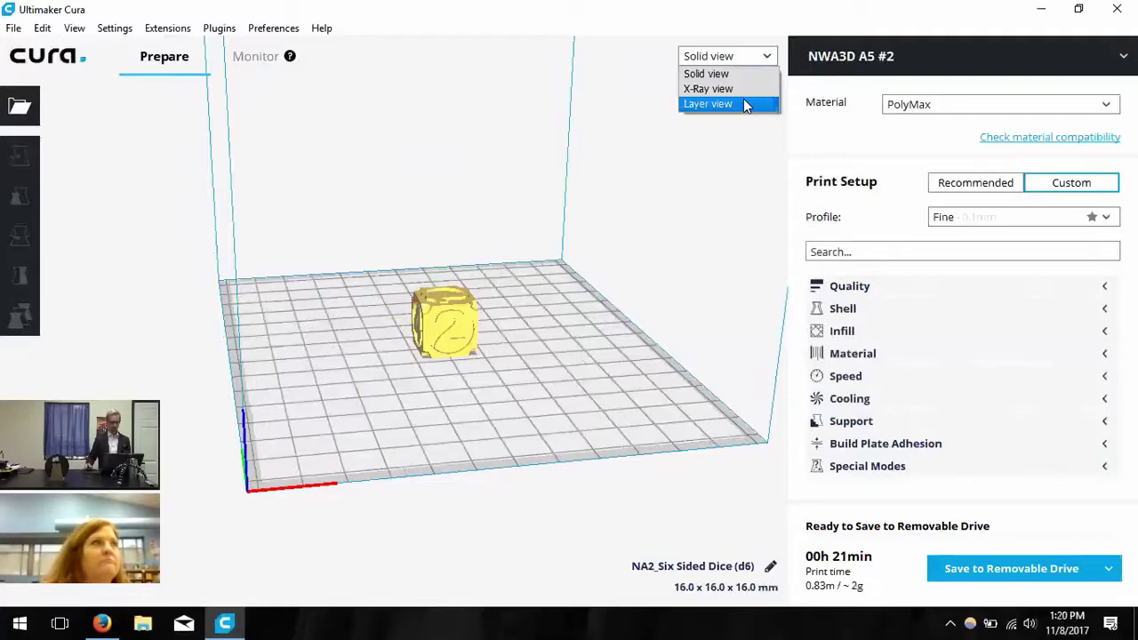
left_click(742, 55)
left_click(743, 56)
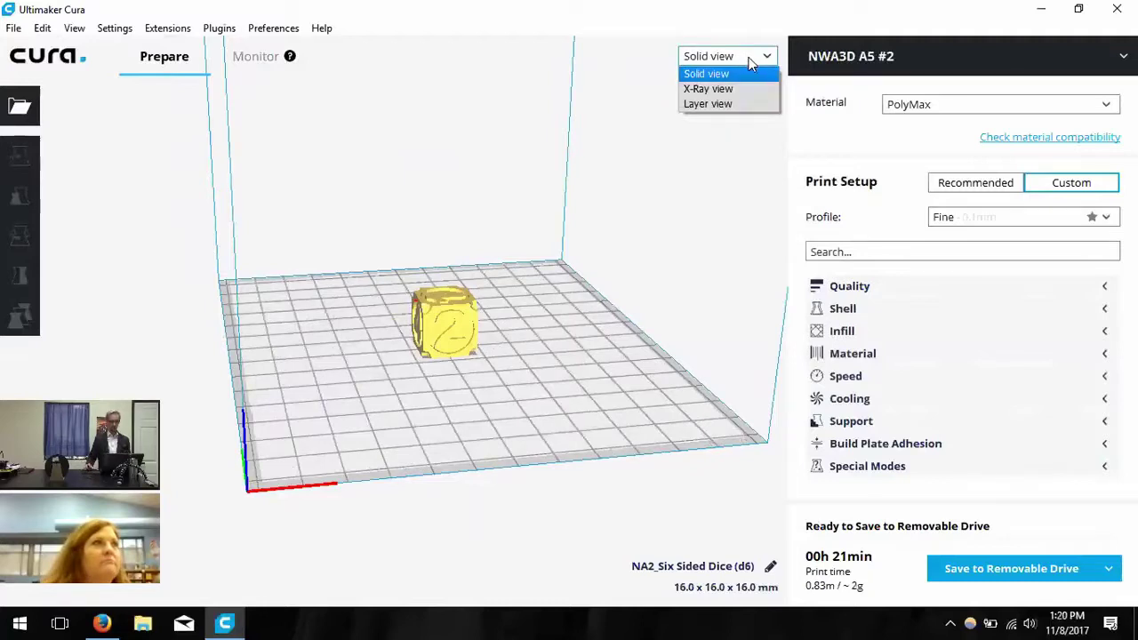
left_click(746, 106)
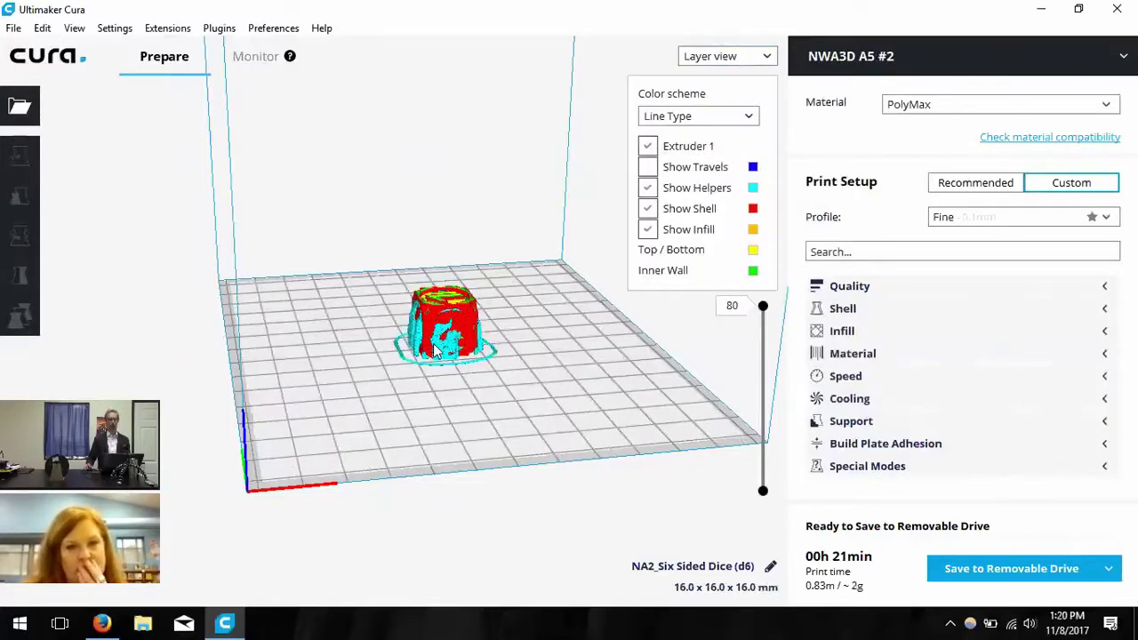
scroll(436, 349, "up", 2)
scroll(434, 350, "up", 2)
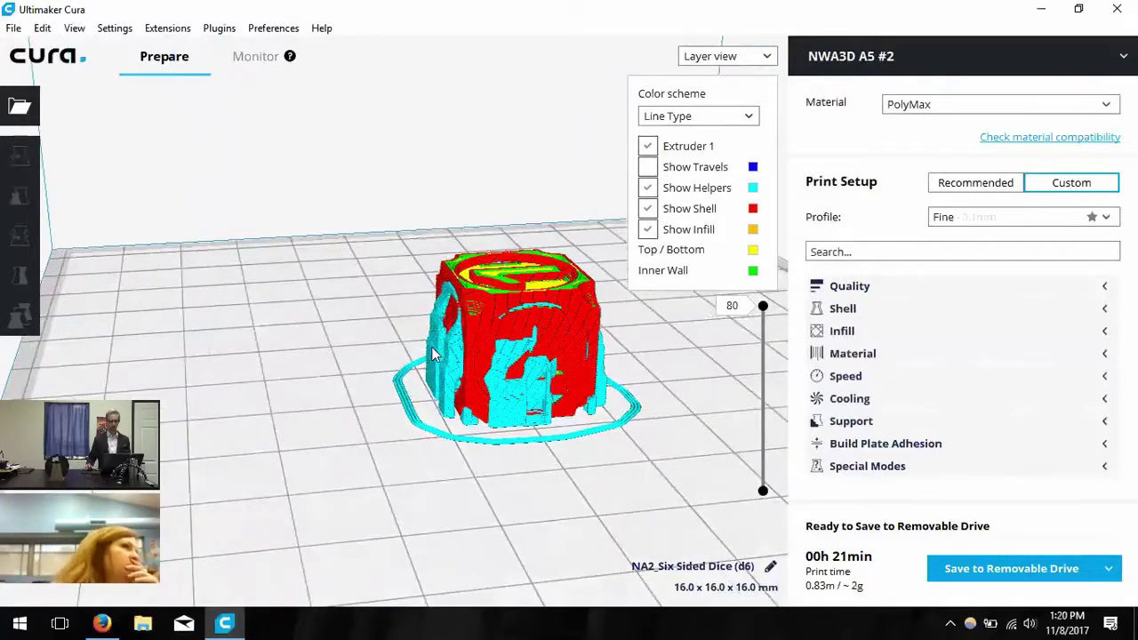
right_click_drag(419, 343, 361, 340)
mouse_move(467, 382)
right_mouse_down()
mouse_move(437, 394)
mouse_move(482, 385)
right_mouse_up()
right_click_drag(454, 436, 488, 437)
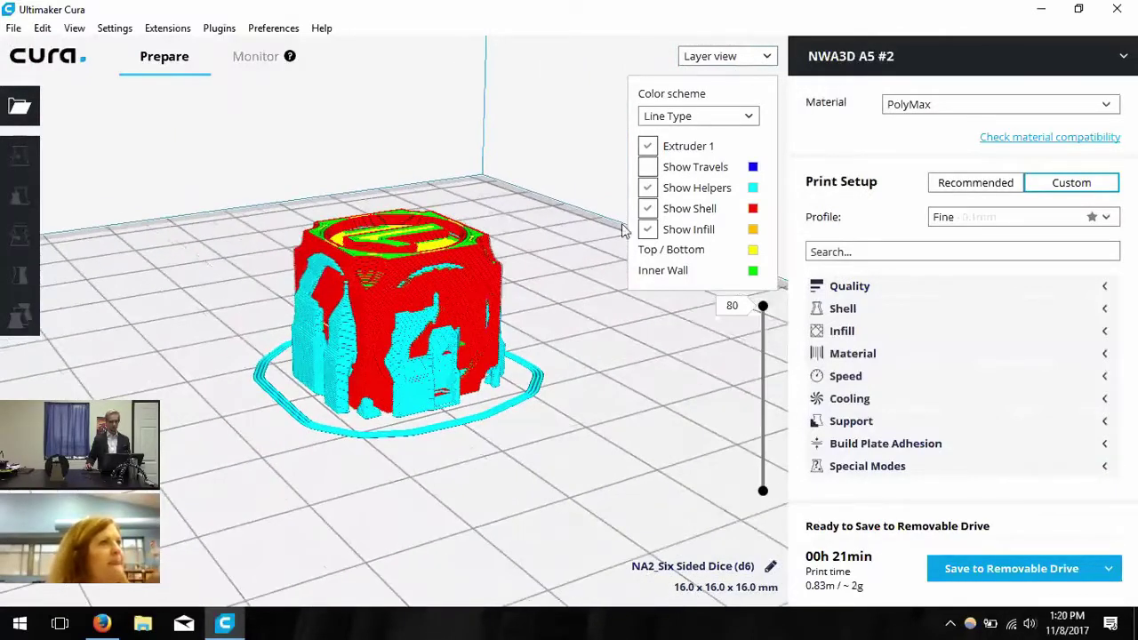
- Compare the Material Color and Line Type colour schemes, ending on Material Color
left_click(690, 126)
left_click(696, 132)
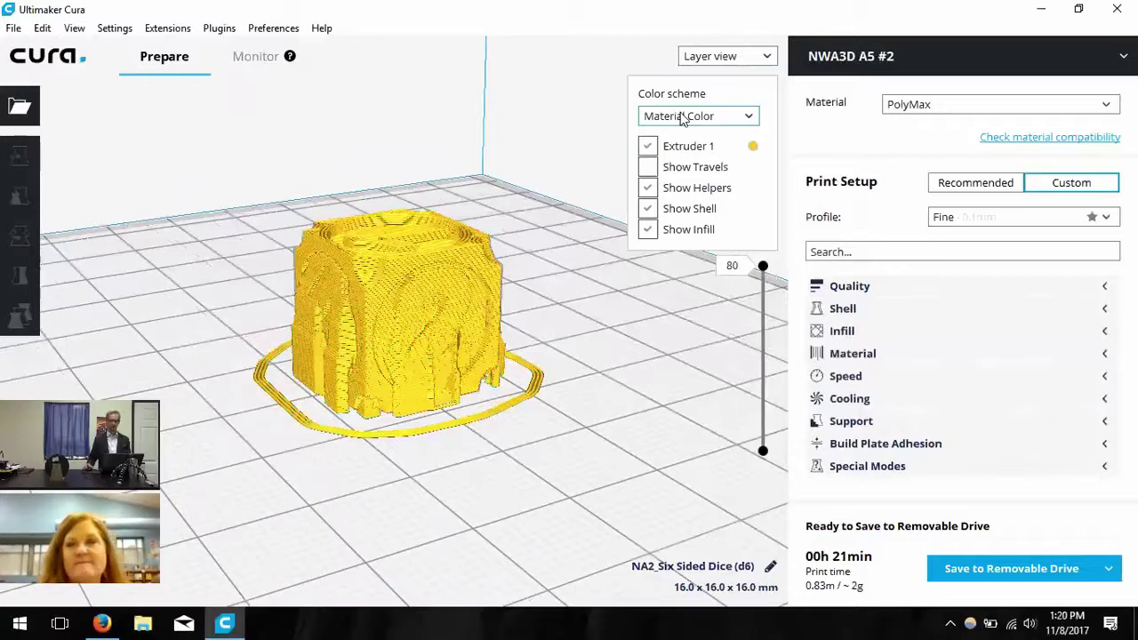
left_click(749, 118)
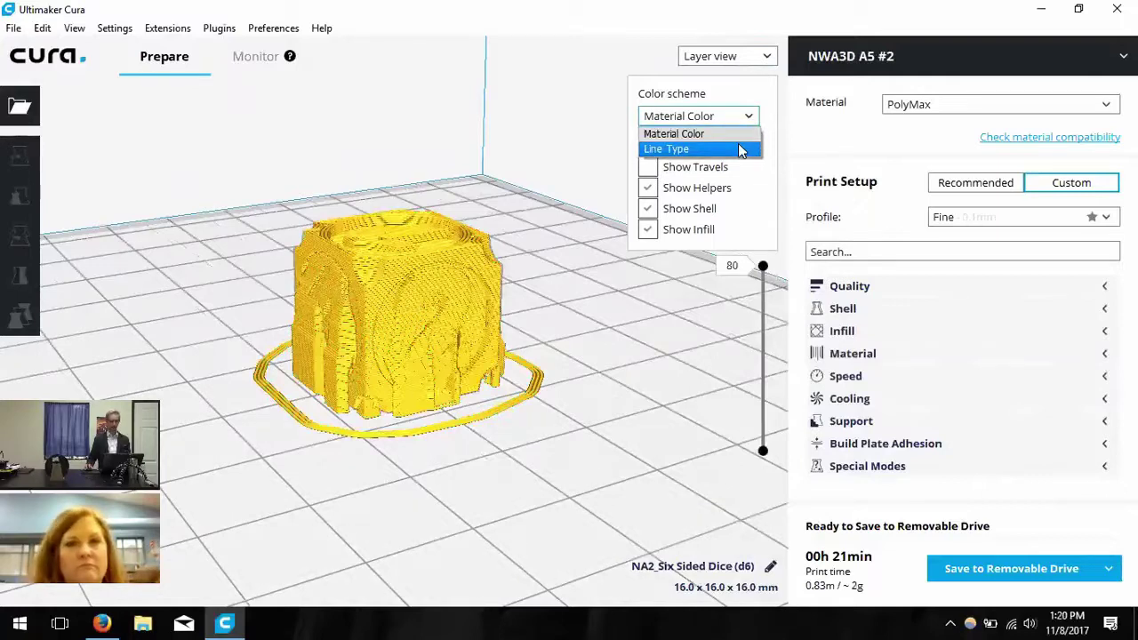
left_click(738, 148)
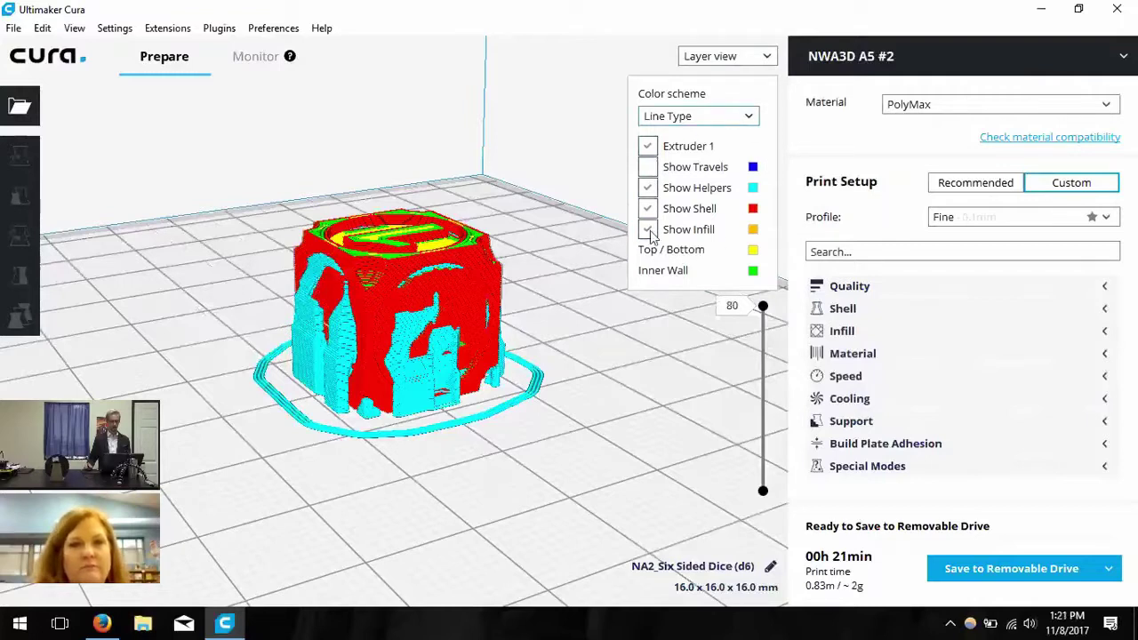
left_click(749, 118)
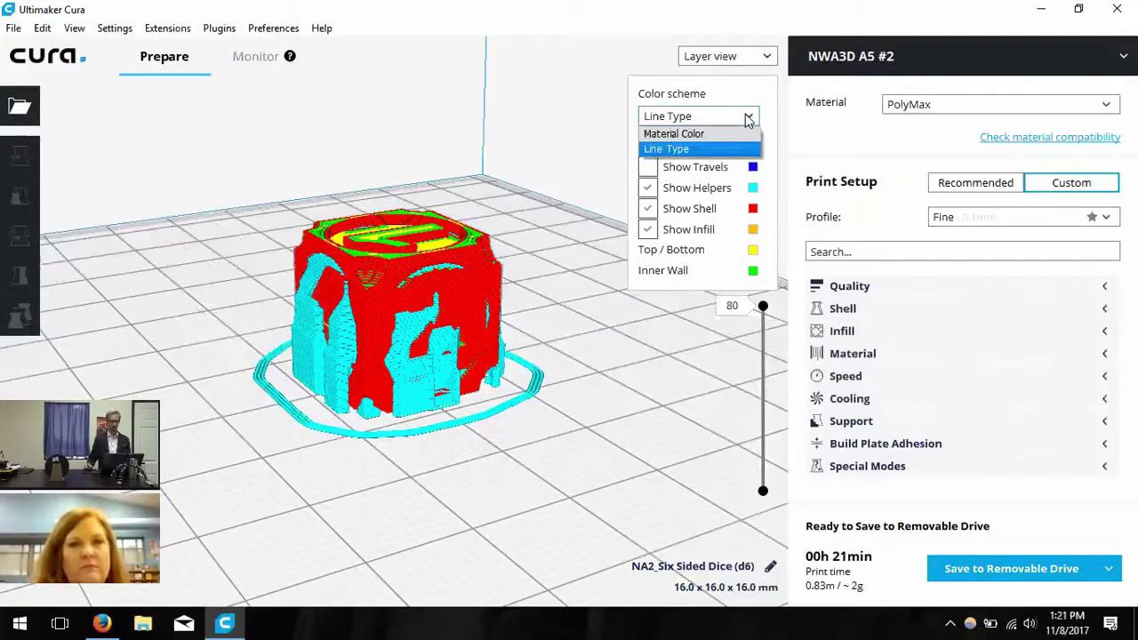
left_click(743, 130)
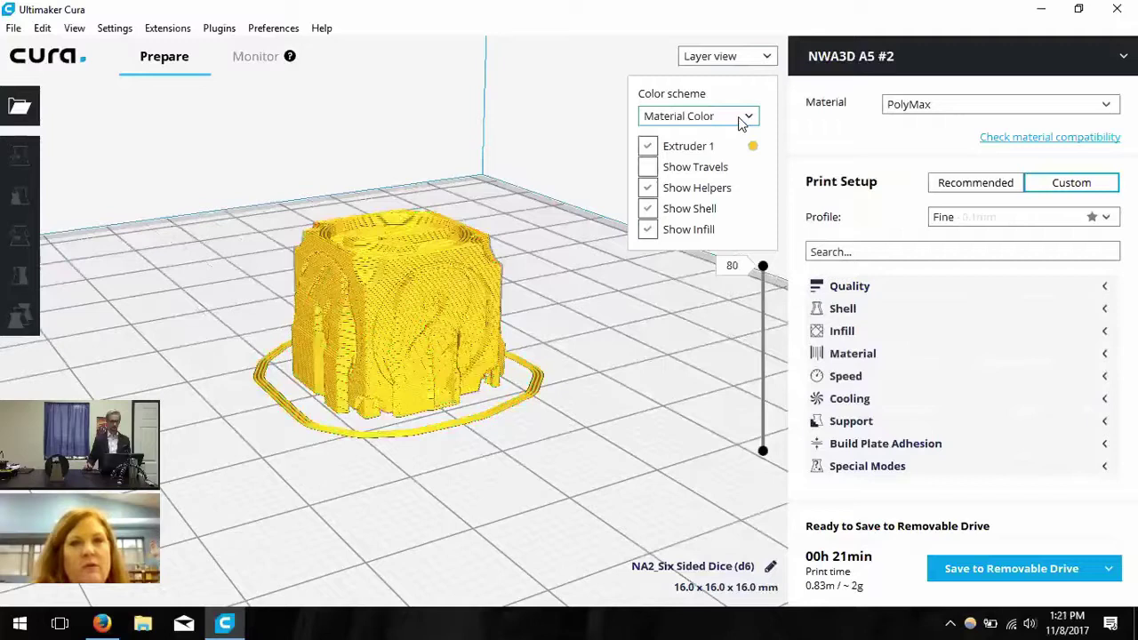
left_click(743, 122)
left_click(732, 121)
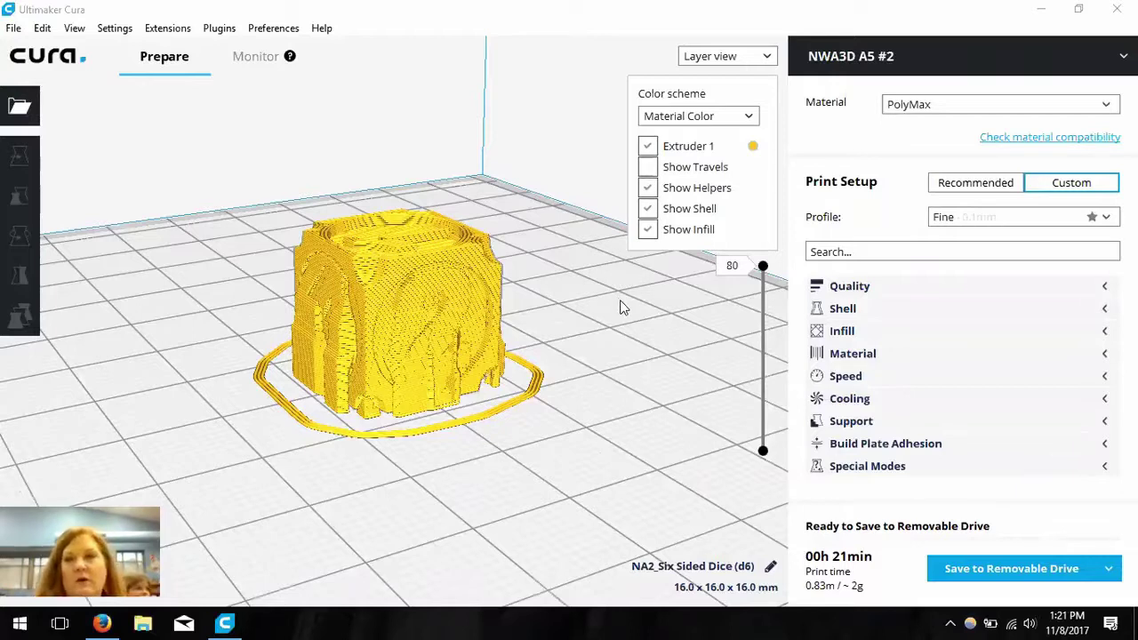
- Lower the layer slider to layer 29 to inspect the dice's lower layers and infill
left_click(754, 59)
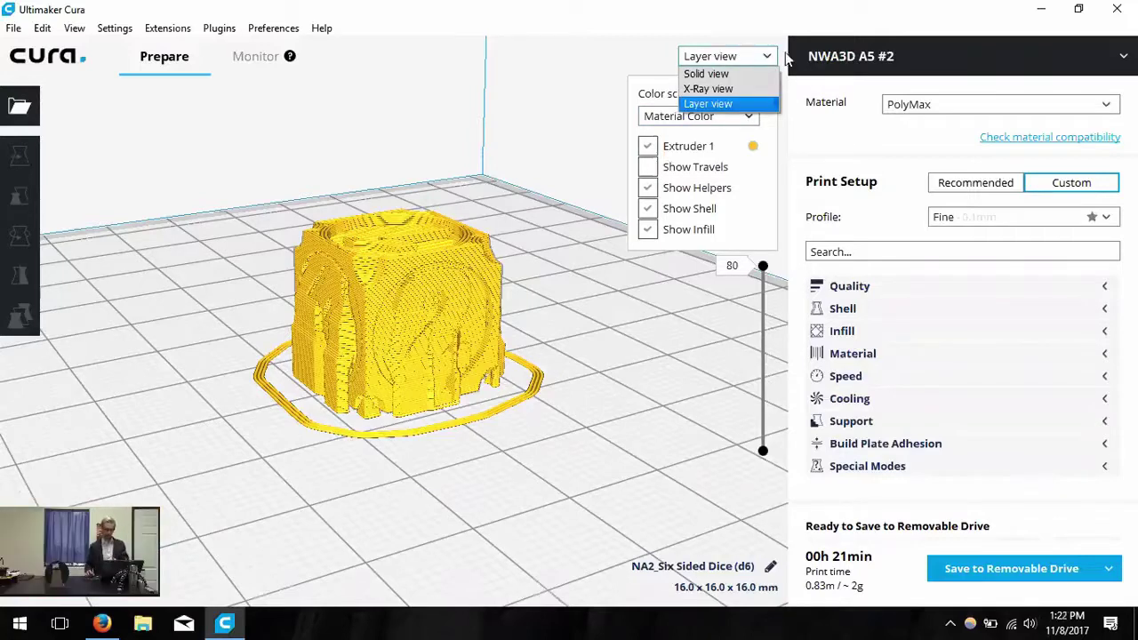
left_click(703, 57)
left_click_drag(766, 283, 766, 308)
right_click_drag(622, 307, 491, 324)
scroll(502, 266, "up", 3)
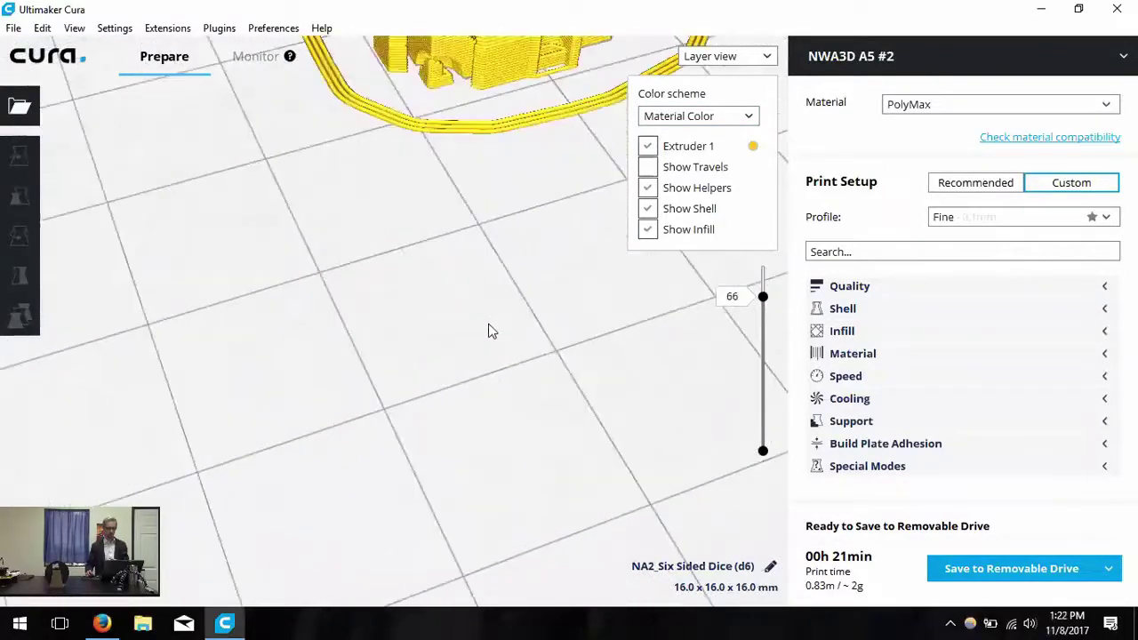
scroll(468, 421, "up", 3)
scroll(463, 424, "up", 2)
right_click_drag(469, 375, 713, 354)
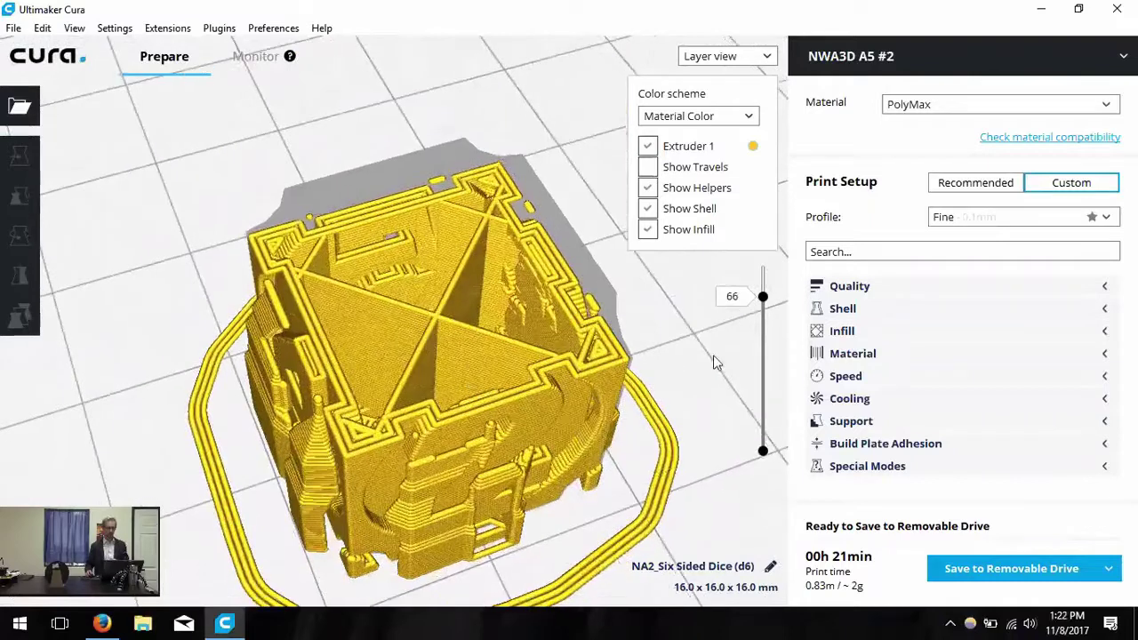
left_click_drag(764, 305, 770, 236)
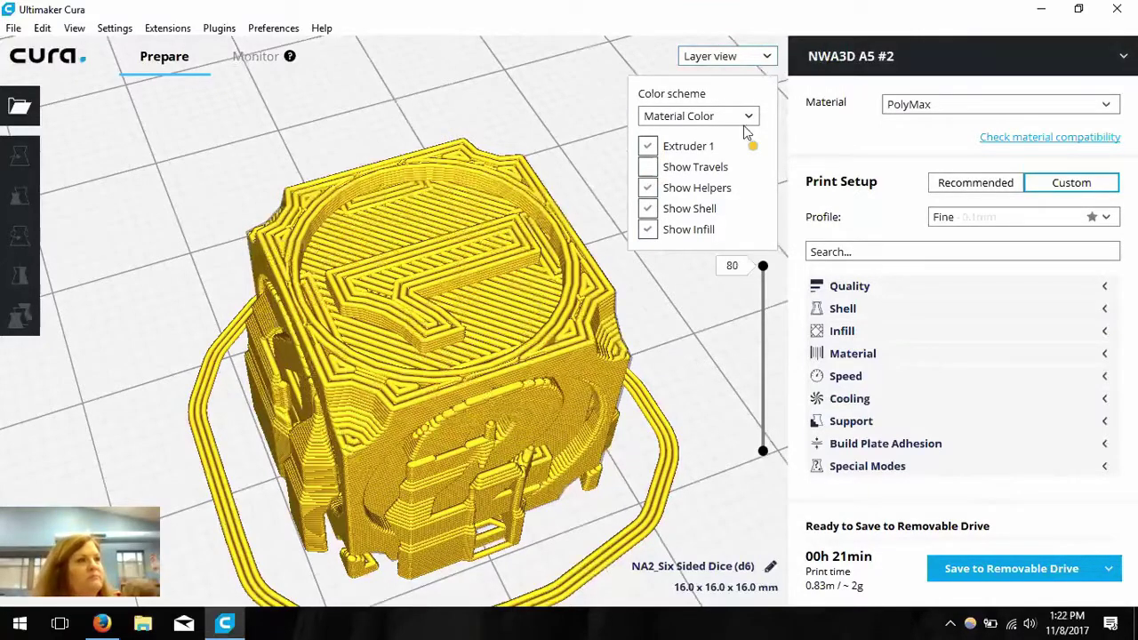
- Return to Solid view and select the 16 mm dice
left_click(747, 56)
left_click(707, 72)
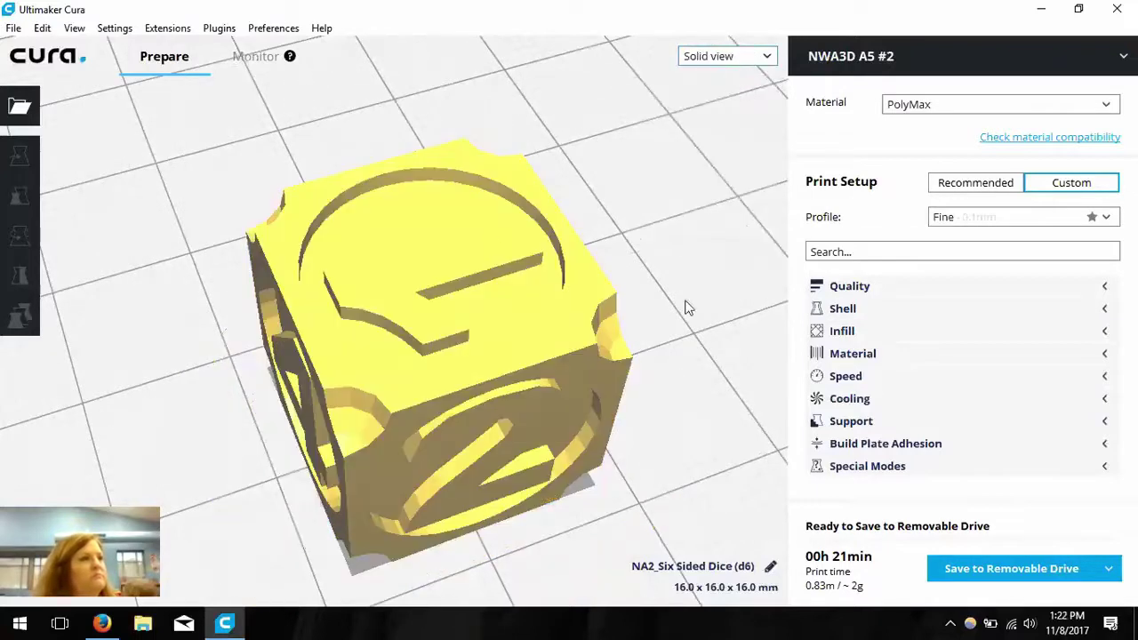
left_click(480, 336)
scroll(475, 322, "down", 5)
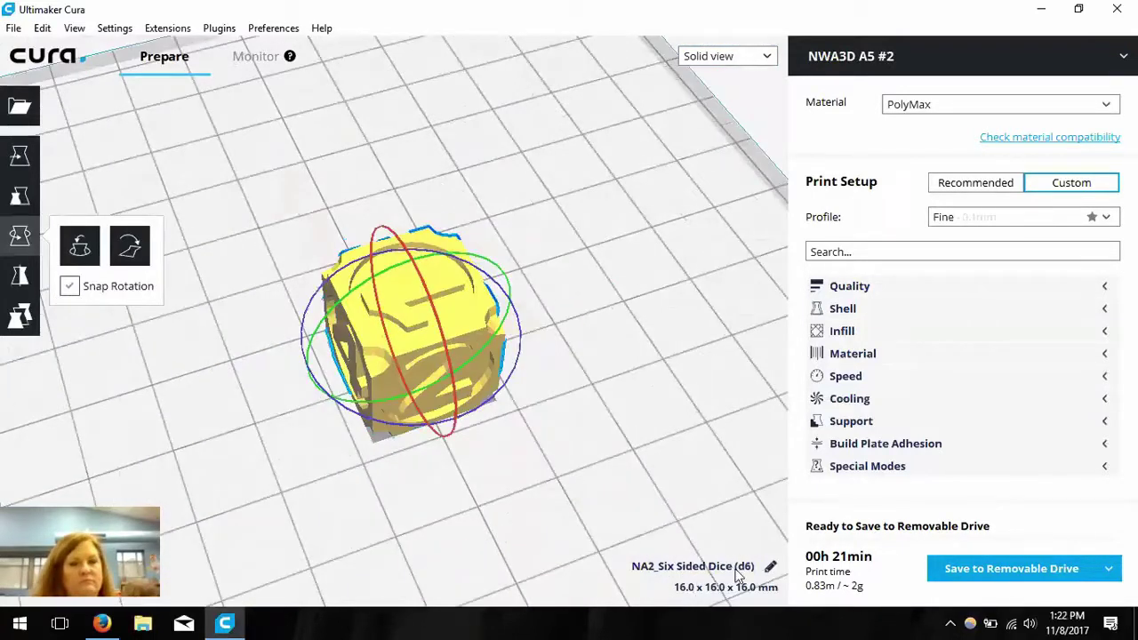